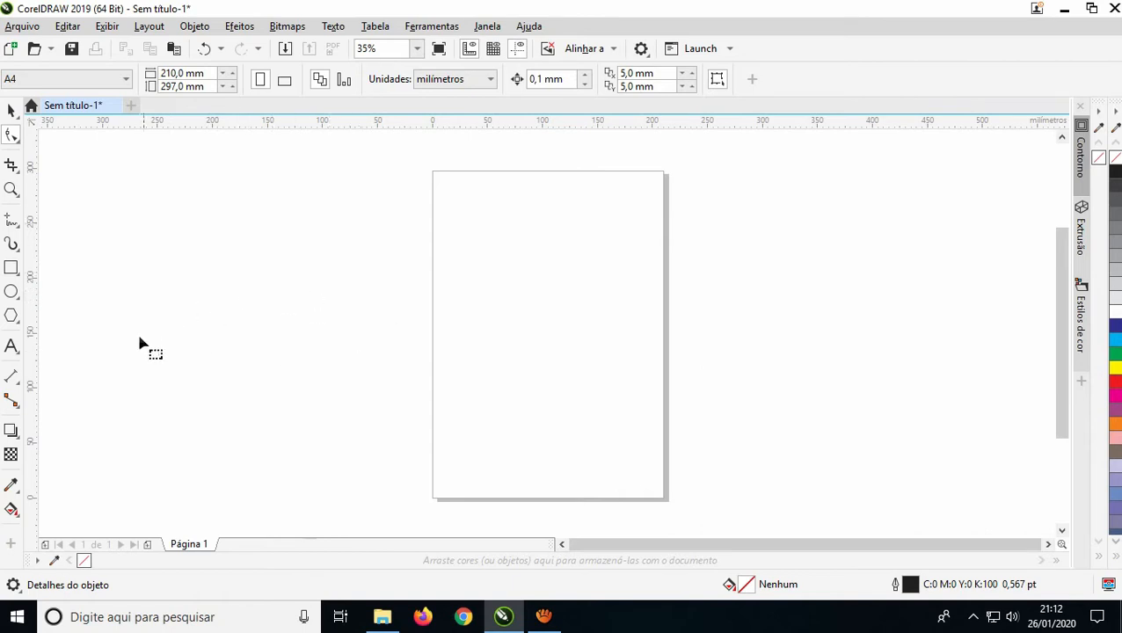
Step: Draw a five-sided polygon about 159 × 147 mm on the page and reposition it near the page's middle
{"action": "left_click", "coordinate": [12, 317]}
{"action": "mouse_move", "coordinate": [466, 275]}
{"action": "left_mouse_down"}
{"action": "mouse_move", "coordinate": [591, 425]}
{"action": "mouse_move", "coordinate": [653, 458]}
{"action": "left_mouse_up"}
{"action": "left_click", "coordinate": [12, 110]}
{"action": "left_click", "coordinate": [566, 345]}
{"action": "left_click_drag", "start_coordinate": [566, 345], "coordinate": [552, 301]}
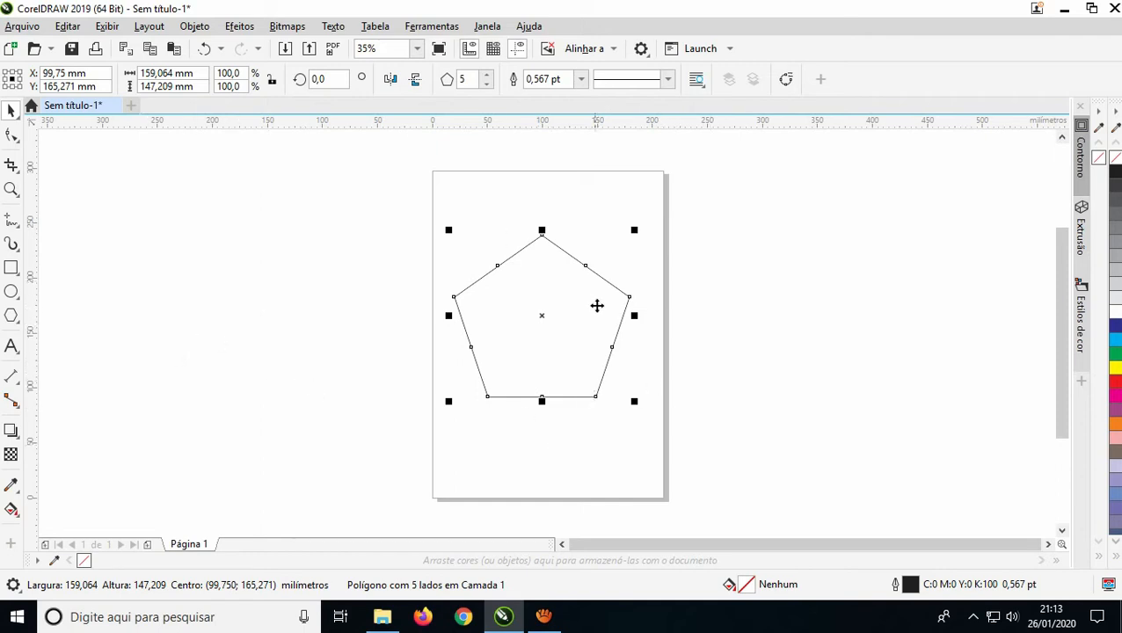
Step: Resize the pentagon by its corner and side handles to about 157.5 × 149.5 mm
{"action": "left_click_drag", "start_coordinate": [635, 231], "coordinate": [608, 319]}
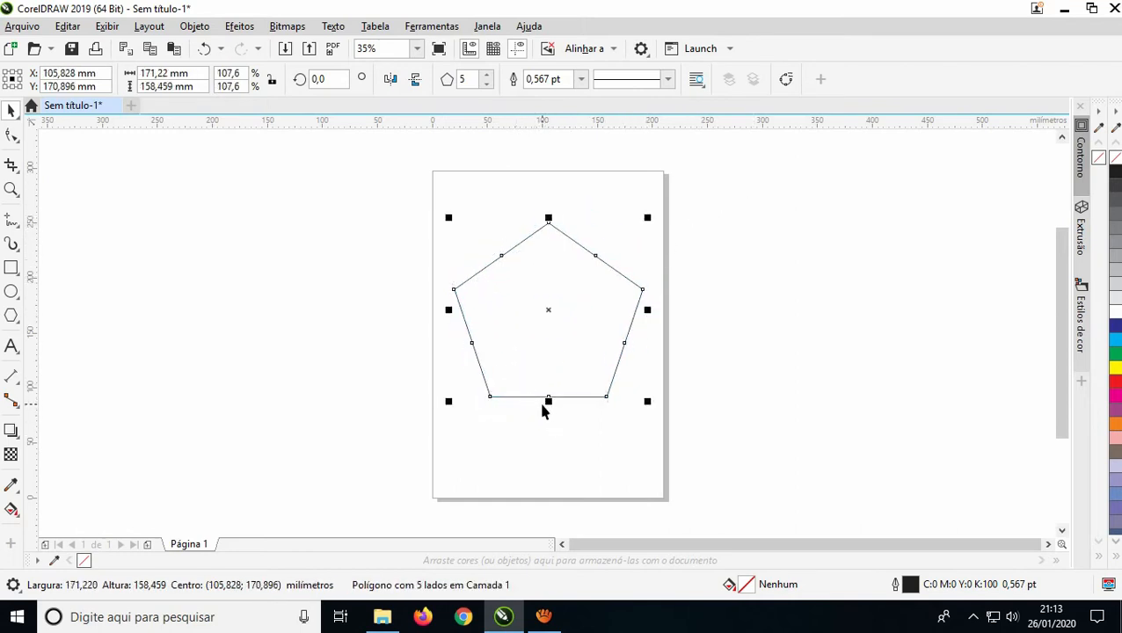
{"action": "left_click_drag", "start_coordinate": [548, 400], "coordinate": [556, 501]}
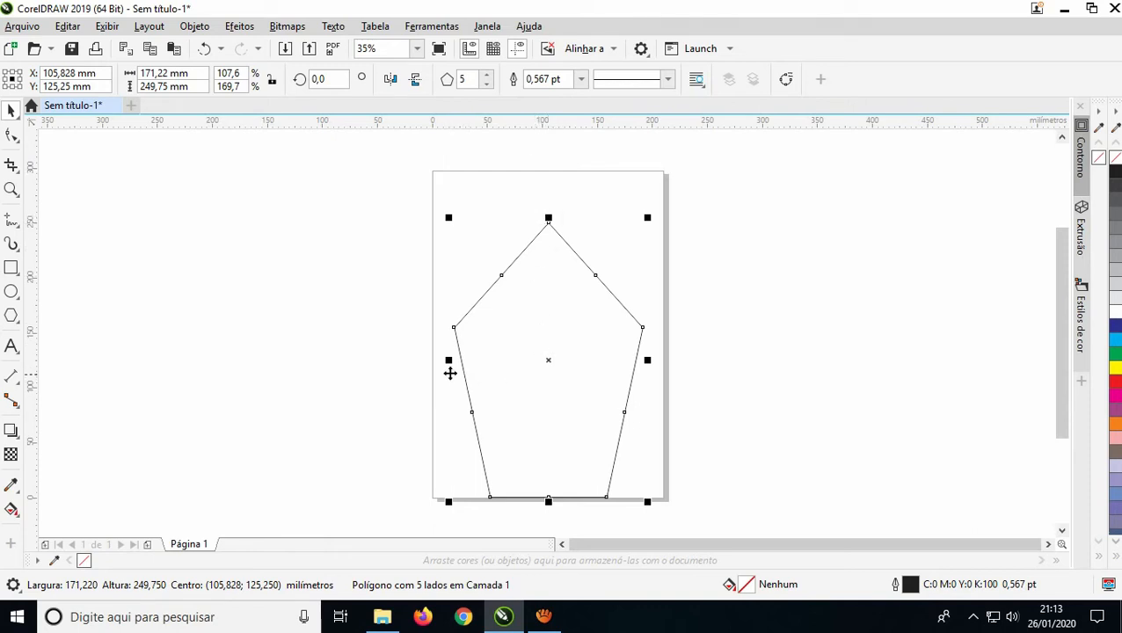
{"action": "left_click_drag", "start_coordinate": [448, 359], "coordinate": [349, 350]}
{"action": "left_click_drag", "start_coordinate": [648, 226], "coordinate": [523, 413]}
{"action": "left_click_drag", "start_coordinate": [459, 495], "coordinate": [562, 369]}
Step: Try green, grey, magenta and red fills on the pentagon and return it to no fill
{"action": "left_click", "coordinate": [1113, 354]}
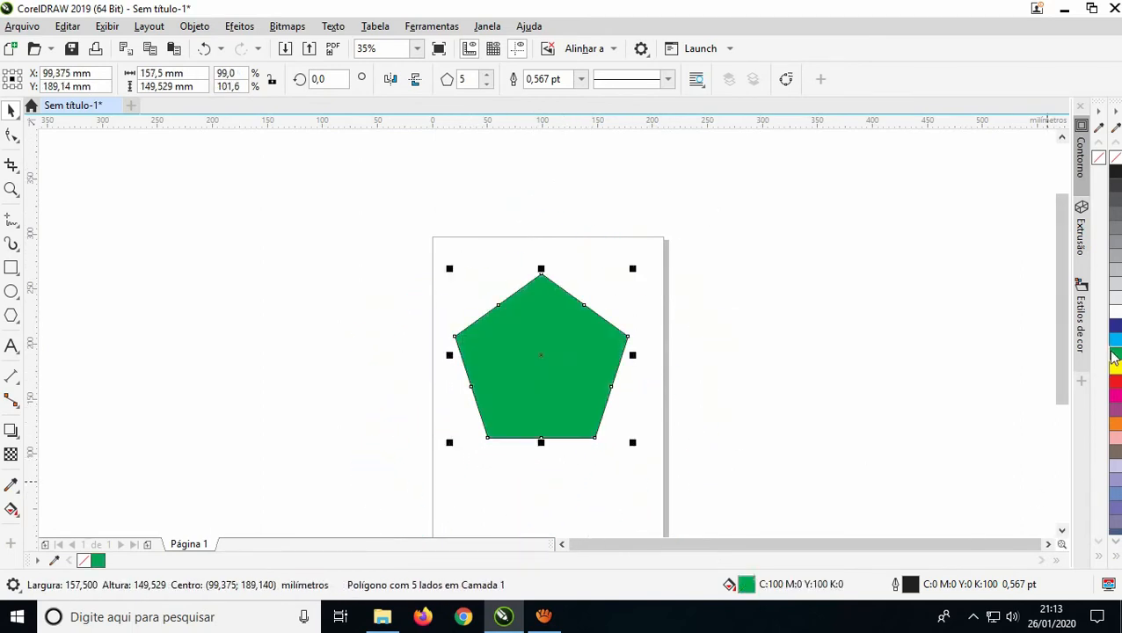
{"action": "left_click", "coordinate": [1114, 276]}
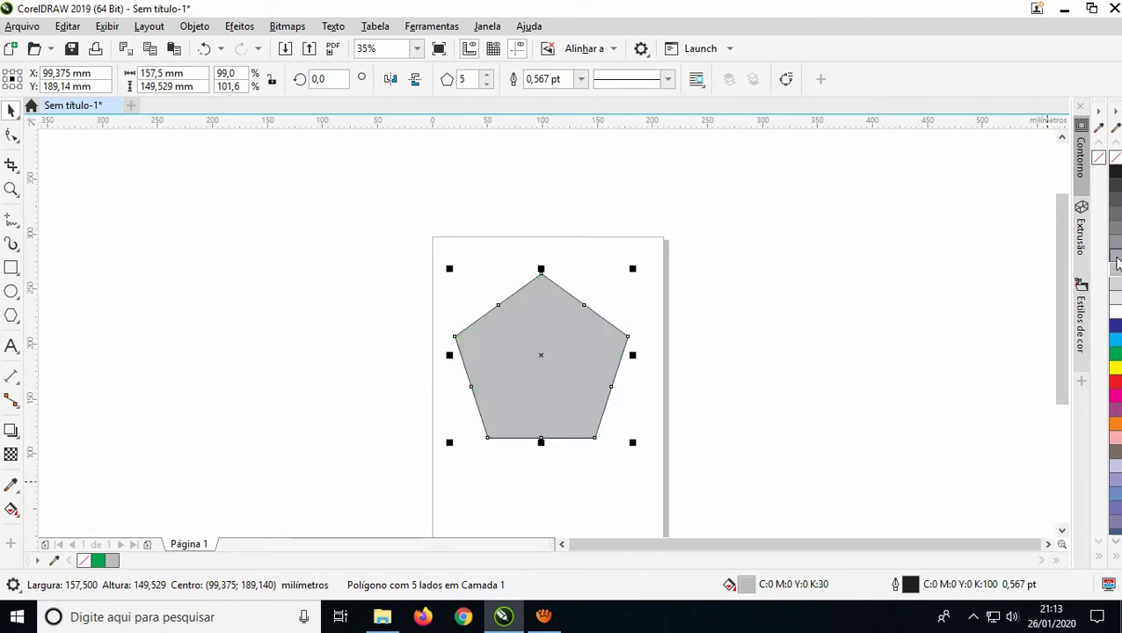
{"action": "left_click", "coordinate": [1115, 400]}
{"action": "left_click", "coordinate": [1115, 381]}
{"action": "left_click", "coordinate": [527, 472]}
{"action": "left_click", "coordinate": [516, 397]}
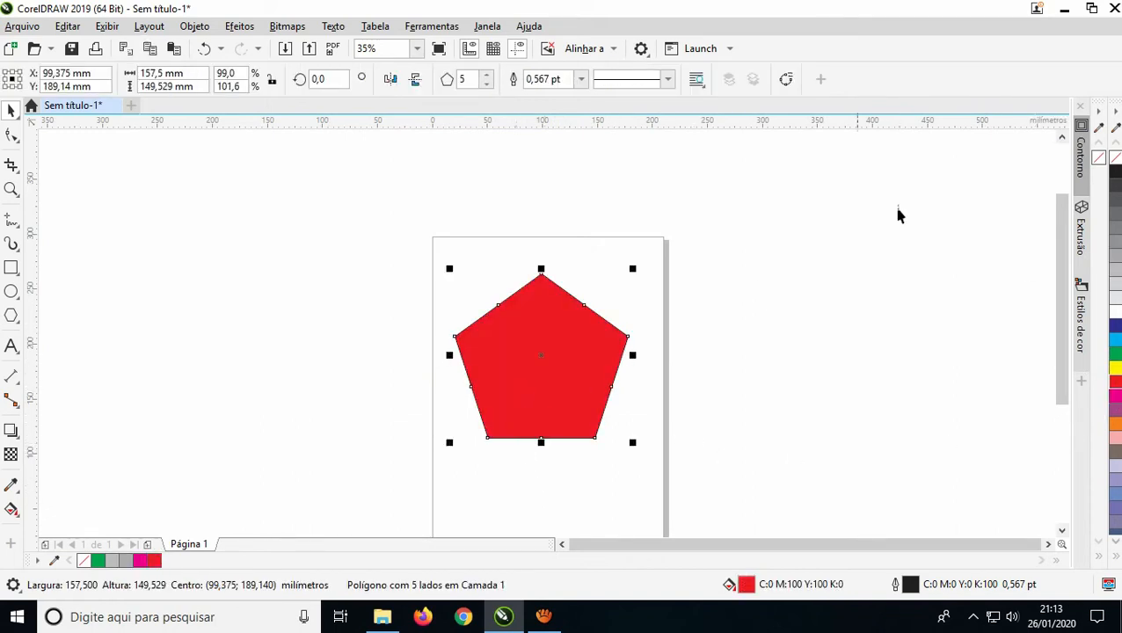
{"action": "left_click", "coordinate": [1116, 158]}
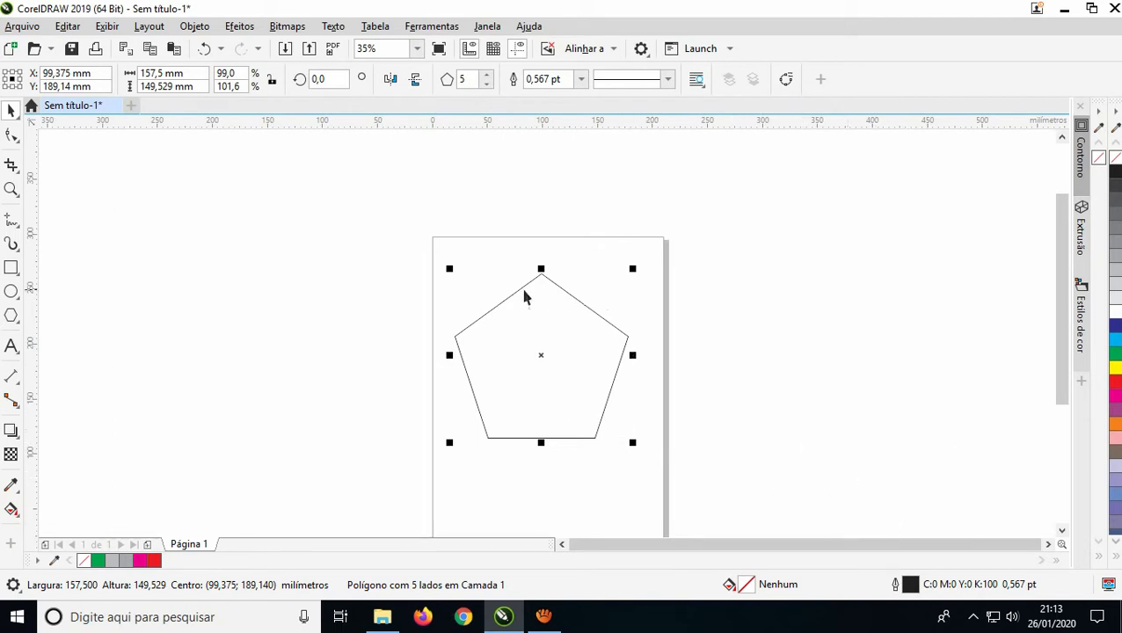
Step: Switch the pentagon's outline width unit to millimetres and set the outline to 0.75 mm
{"action": "double_click", "coordinate": [910, 586]}
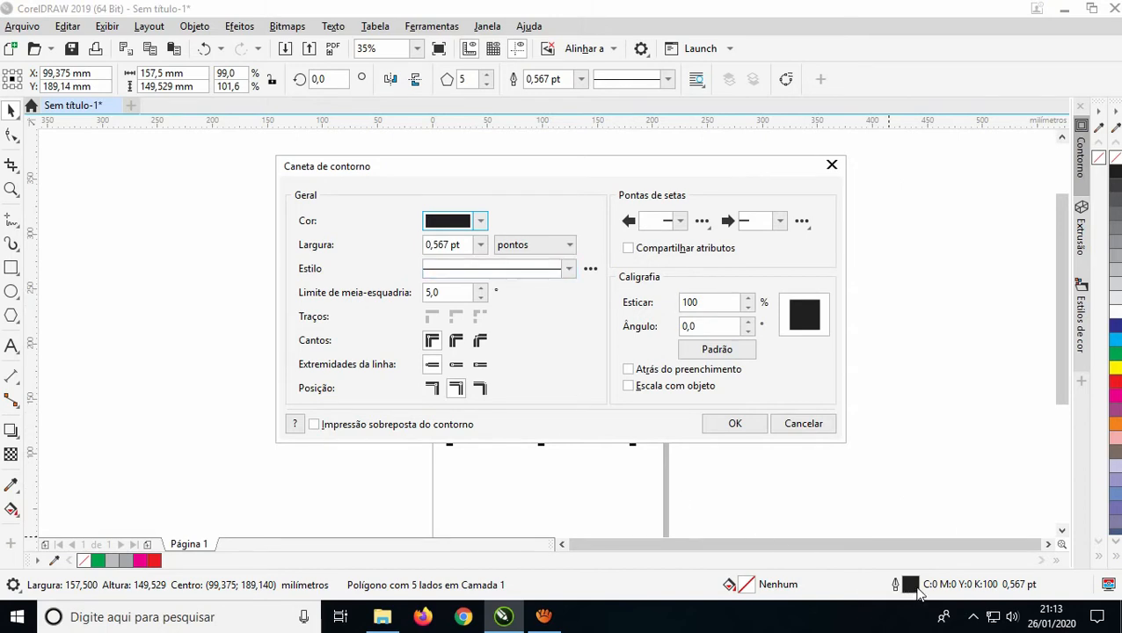
{"action": "left_click", "coordinate": [481, 246]}
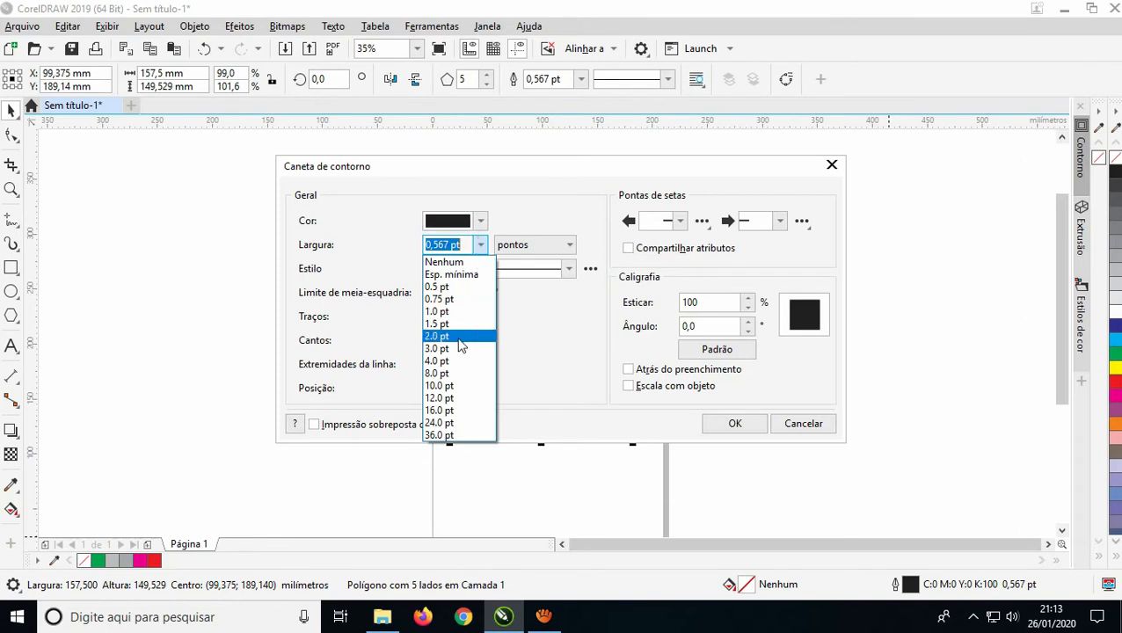
{"action": "left_click", "coordinate": [569, 246]}
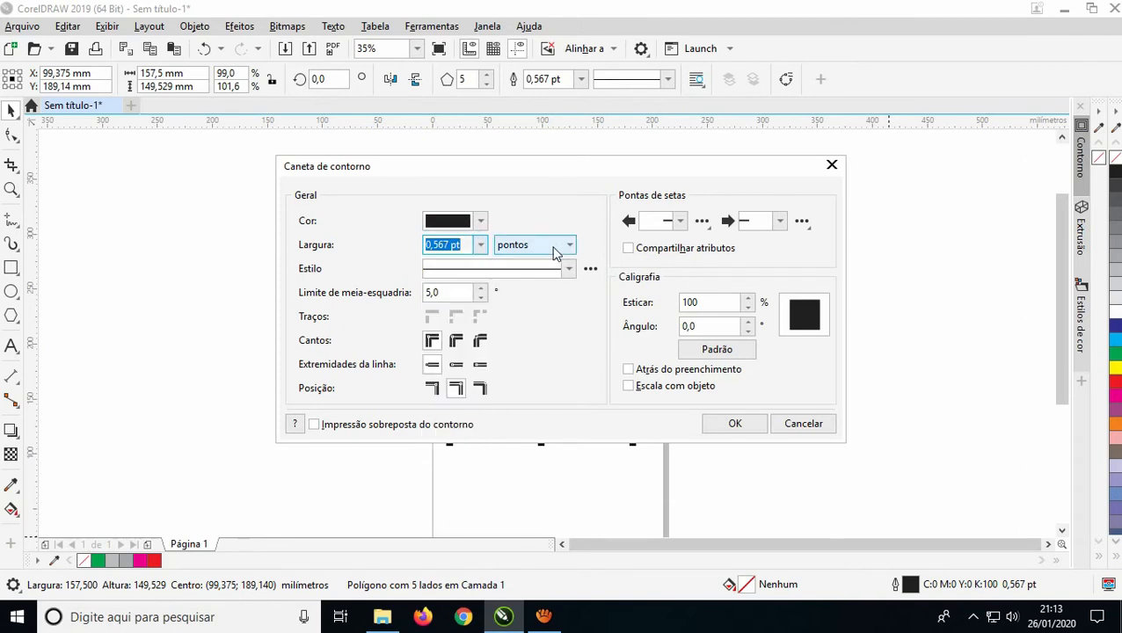
{"action": "left_click", "coordinate": [569, 246]}
{"action": "left_click", "coordinate": [519, 275]}
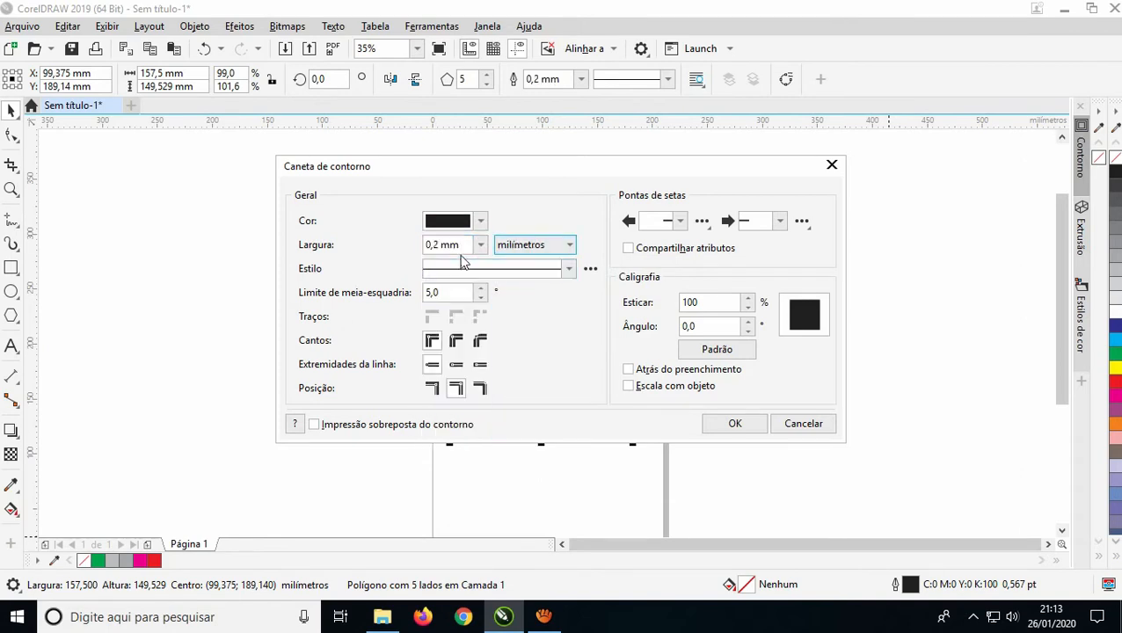
{"action": "left_click", "coordinate": [482, 246]}
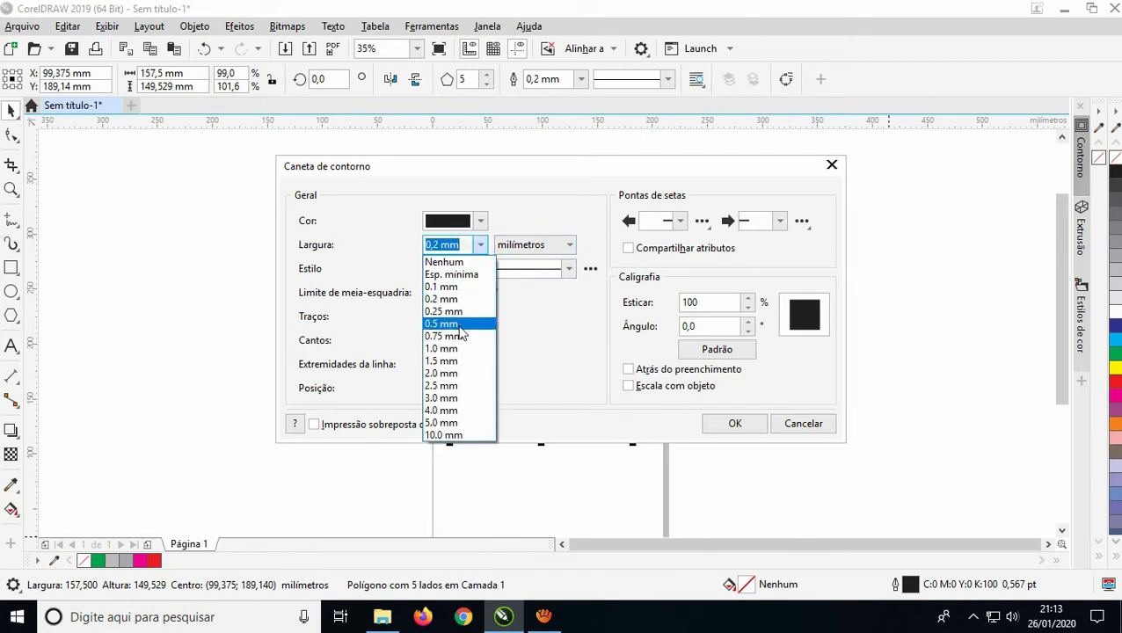
{"action": "left_click", "coordinate": [453, 335]}
{"action": "left_click", "coordinate": [734, 423]}
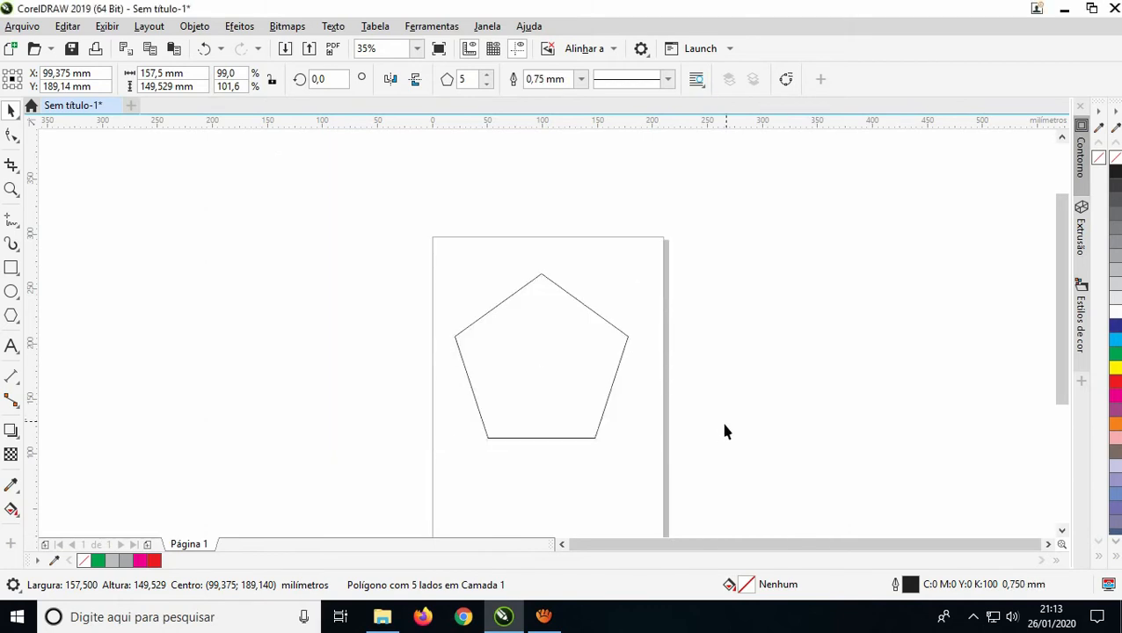
Step: Set the pentagon's outline width to 1.5 mm
{"action": "double_click", "coordinate": [911, 589]}
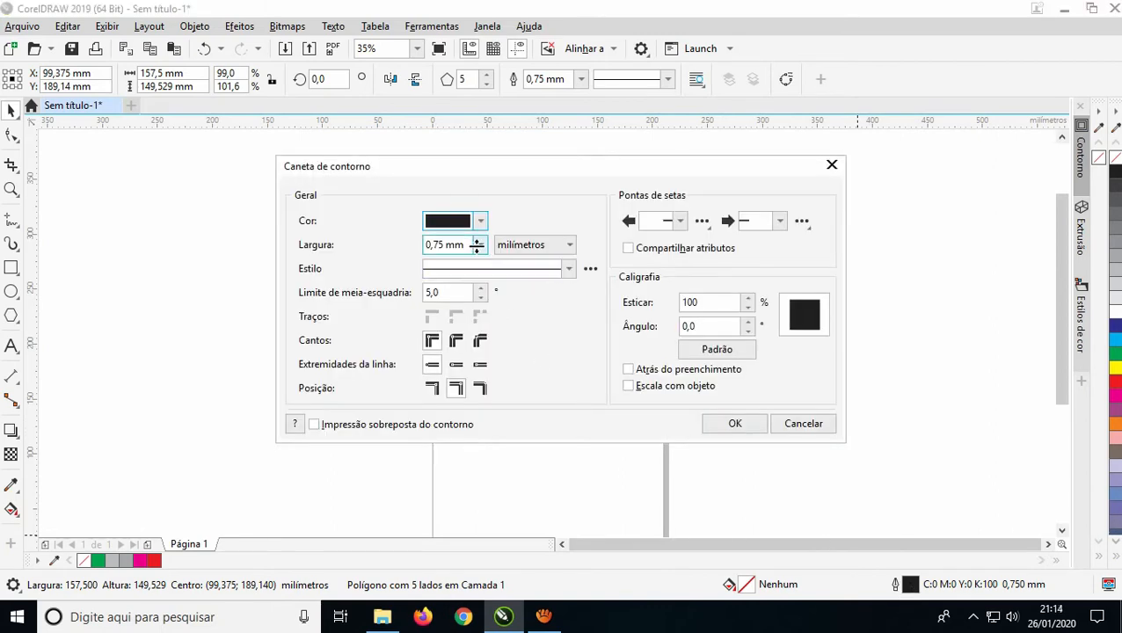
{"action": "left_click", "coordinate": [480, 245]}
{"action": "left_click", "coordinate": [453, 360]}
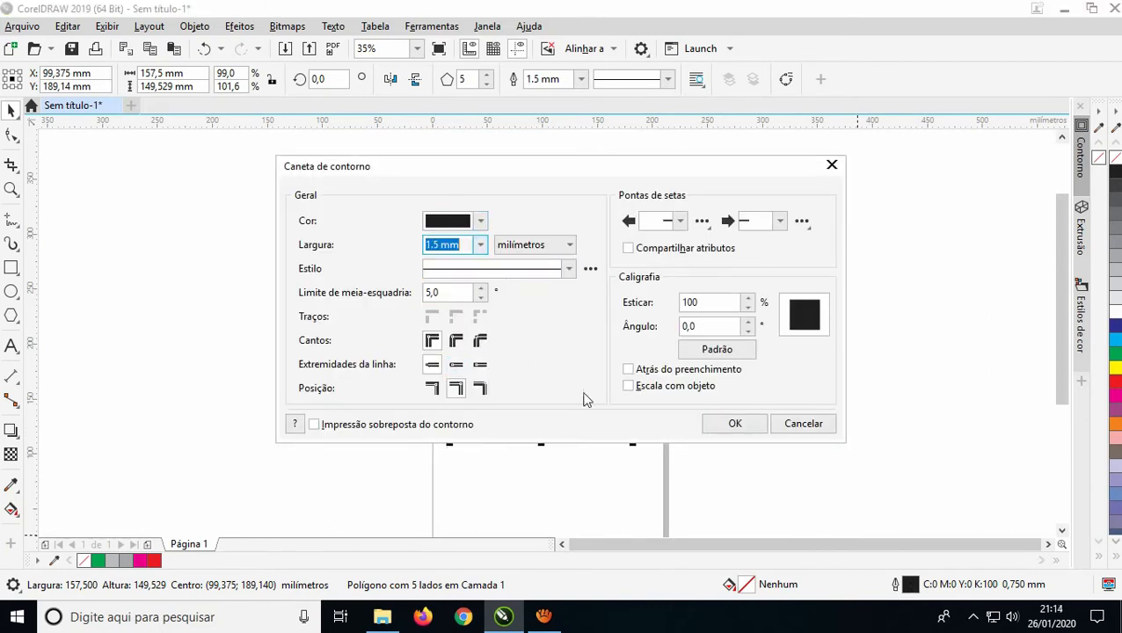
{"action": "left_click", "coordinate": [719, 426]}
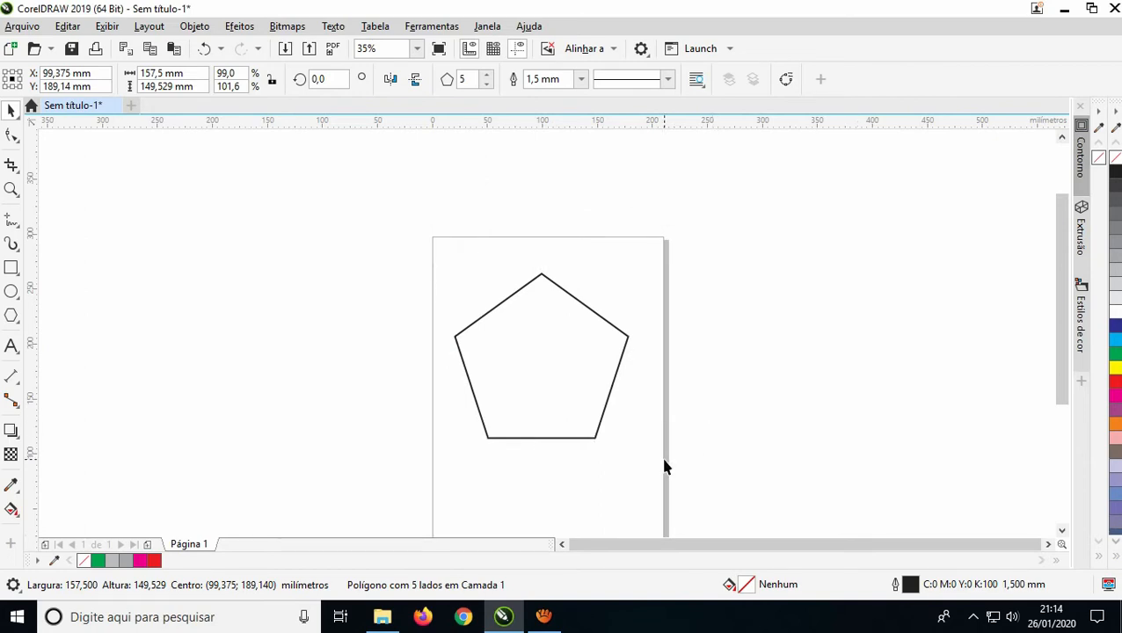
Step: Reshape the pentagon into a five-pointed star with the Shape tool, moving its top vertex slightly outward and an edge midpoint node inward
{"action": "scroll", "coordinate": [664, 466], "scroll_direction": "up", "scroll_amount": 2}
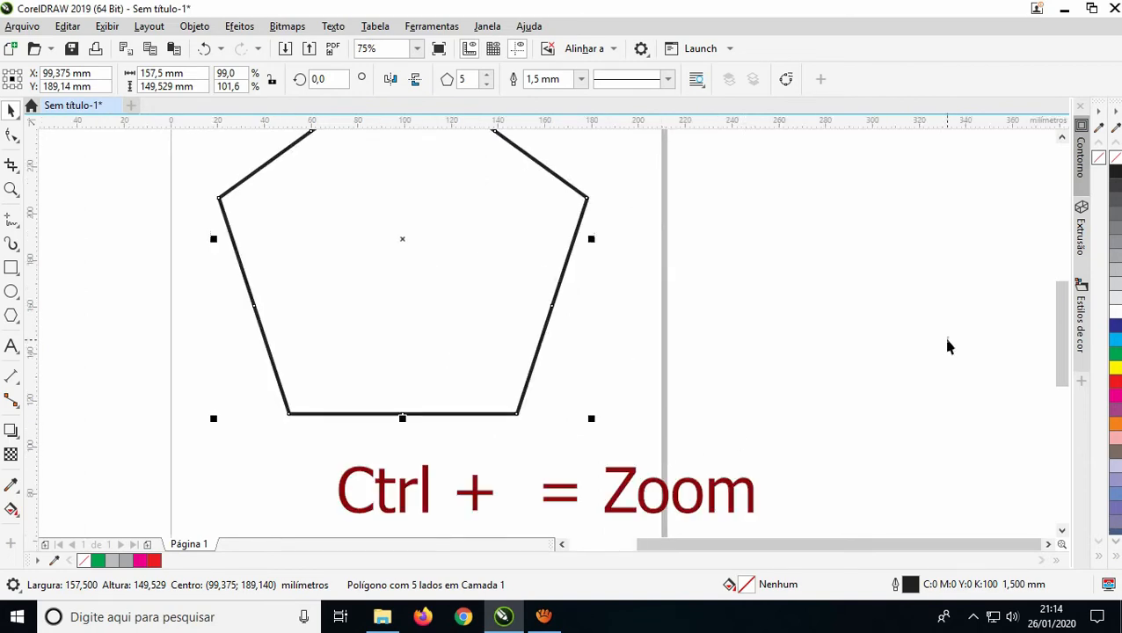
{"action": "left_click_drag", "start_coordinate": [1067, 367], "coordinate": [1066, 336]}
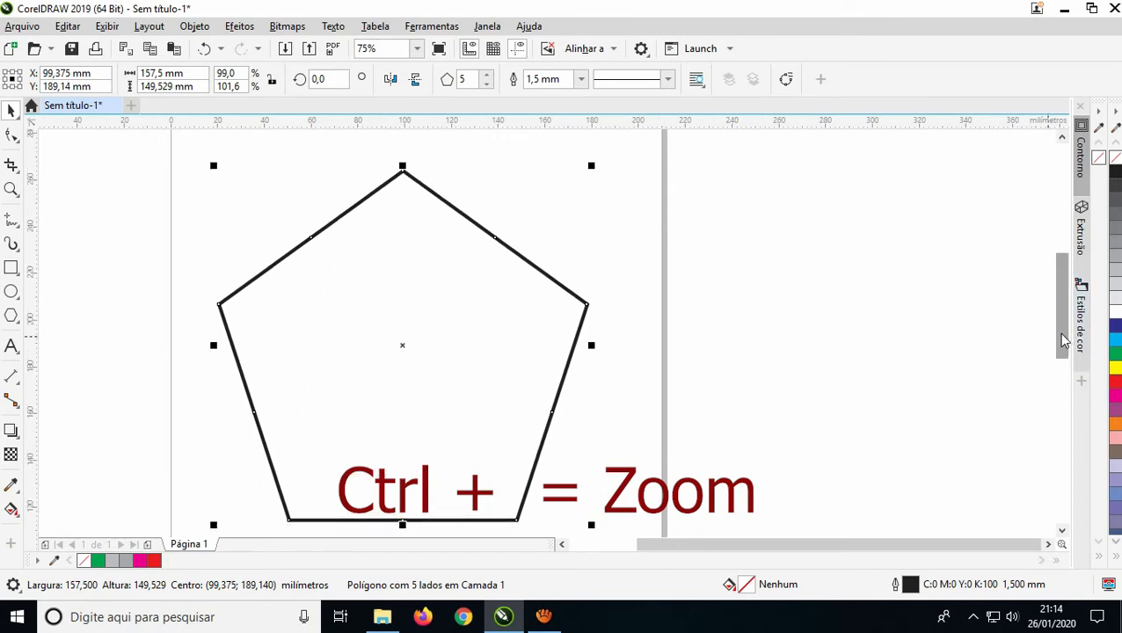
{"action": "left_click", "coordinate": [810, 423]}
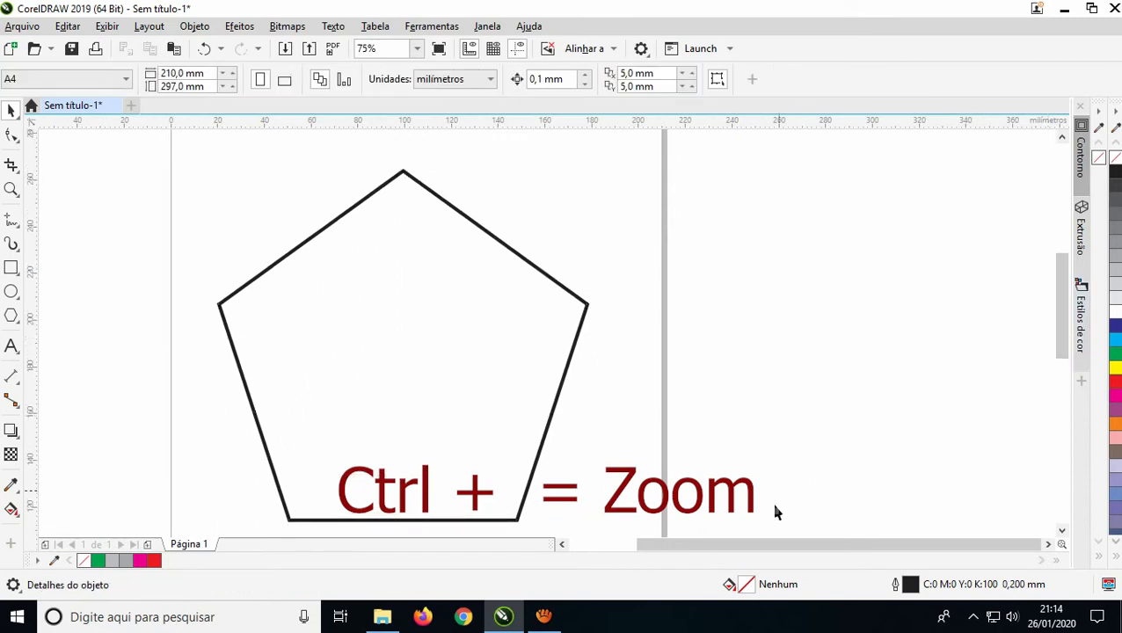
{"action": "left_click_drag", "start_coordinate": [762, 544], "coordinate": [733, 544]}
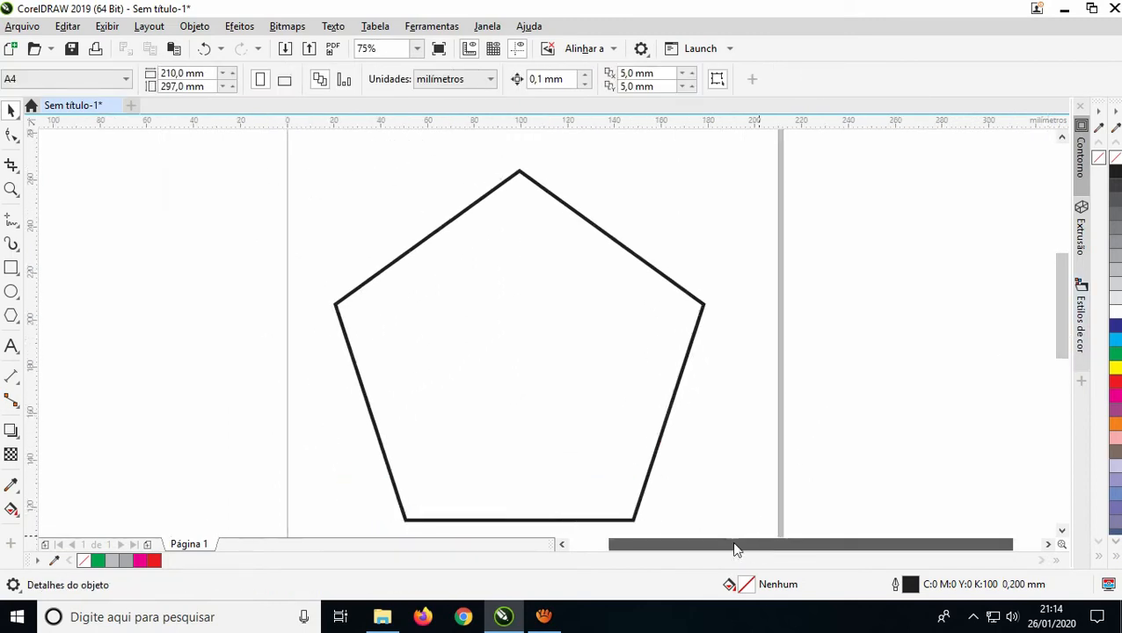
{"action": "left_click", "coordinate": [366, 294]}
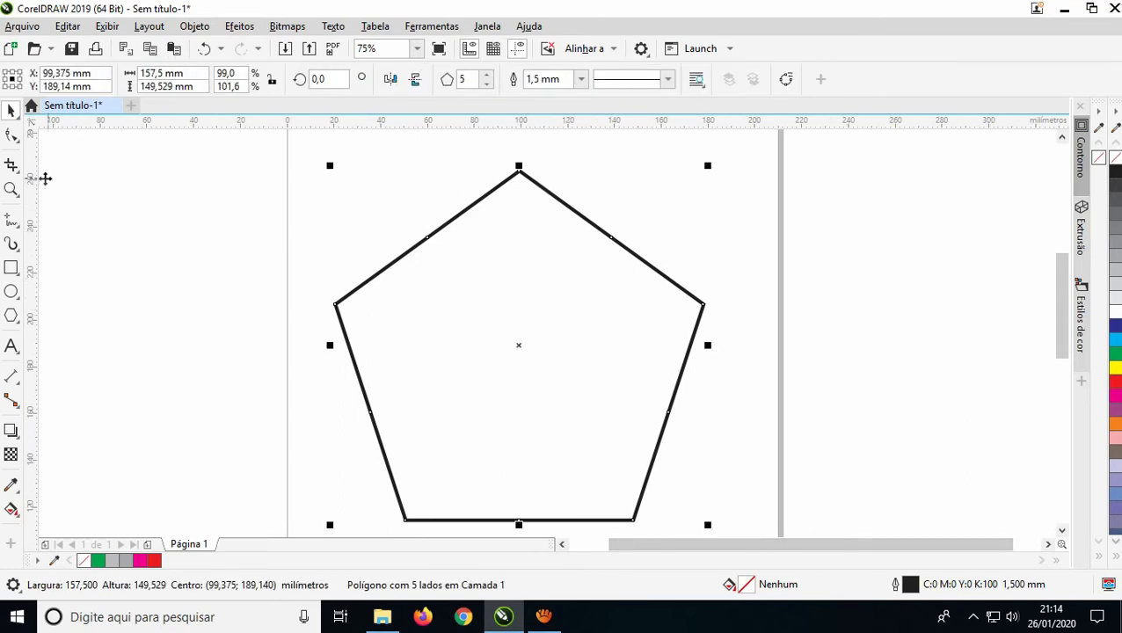
{"action": "left_click", "coordinate": [12, 134]}
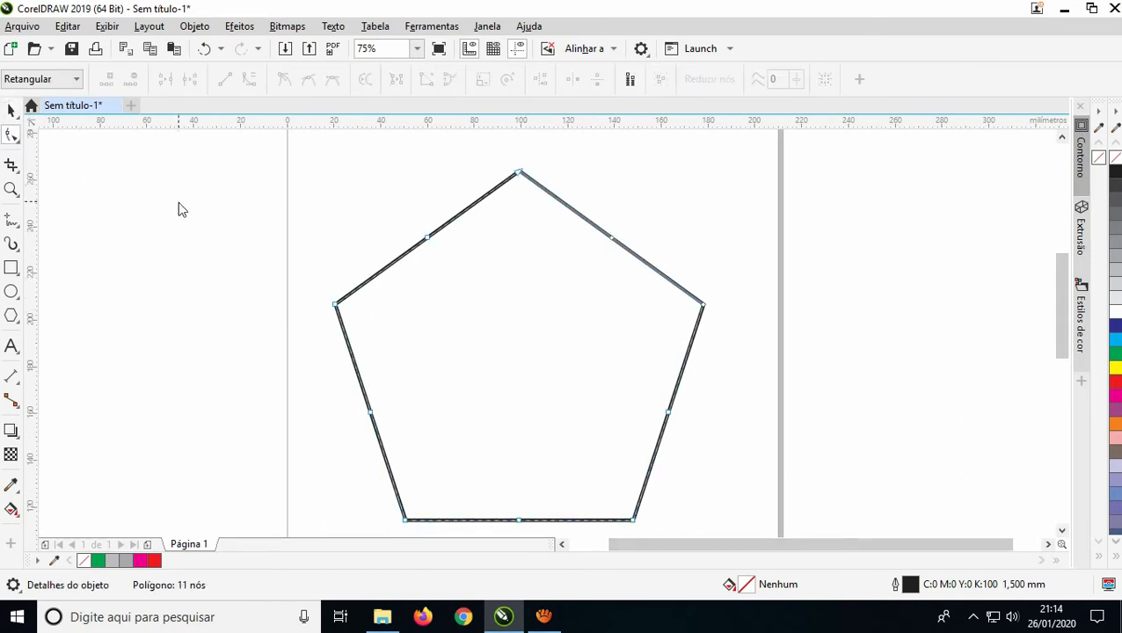
{"action": "left_click_drag", "start_coordinate": [517, 174], "coordinate": [517, 271]}
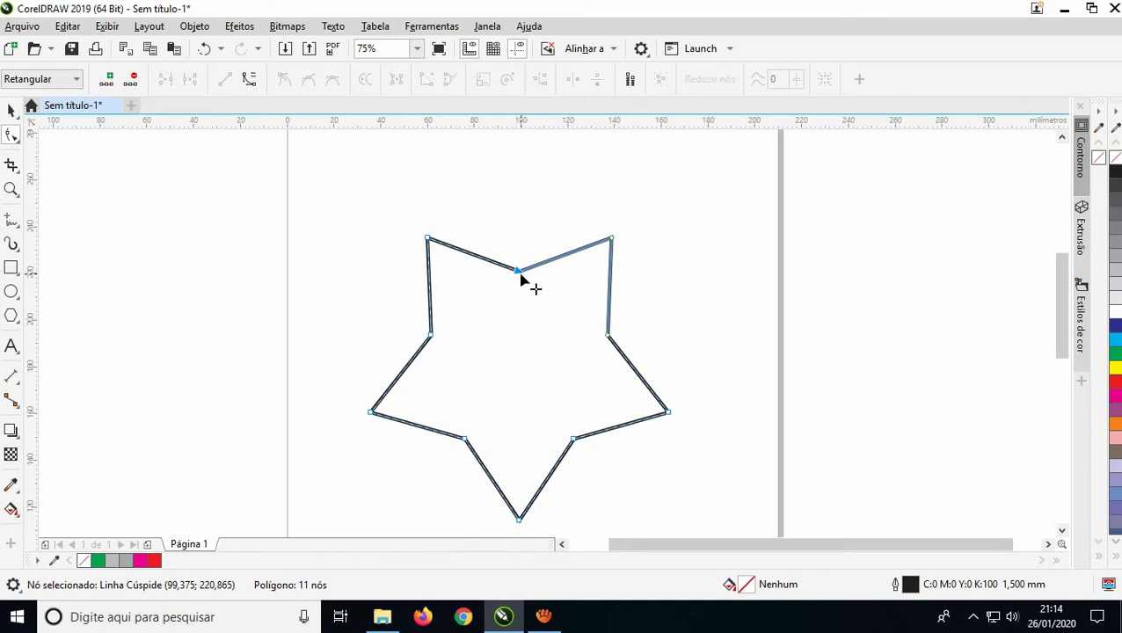
{"action": "left_click_drag", "start_coordinate": [519, 275], "coordinate": [528, 159]}
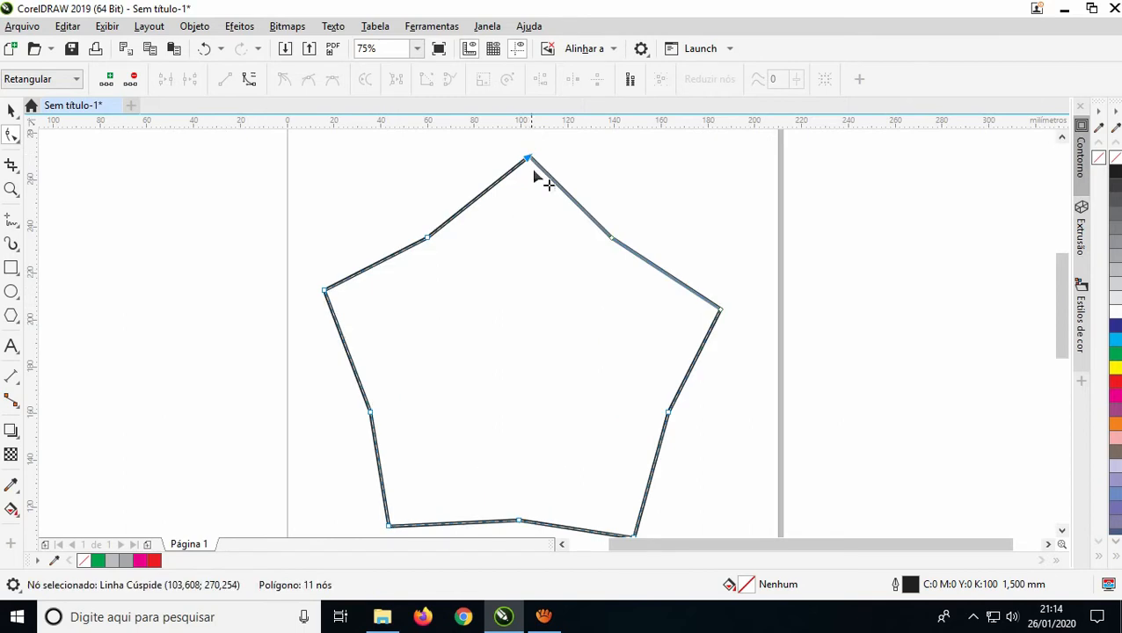
{"action": "left_click_drag", "start_coordinate": [611, 239], "coordinate": [582, 276]}
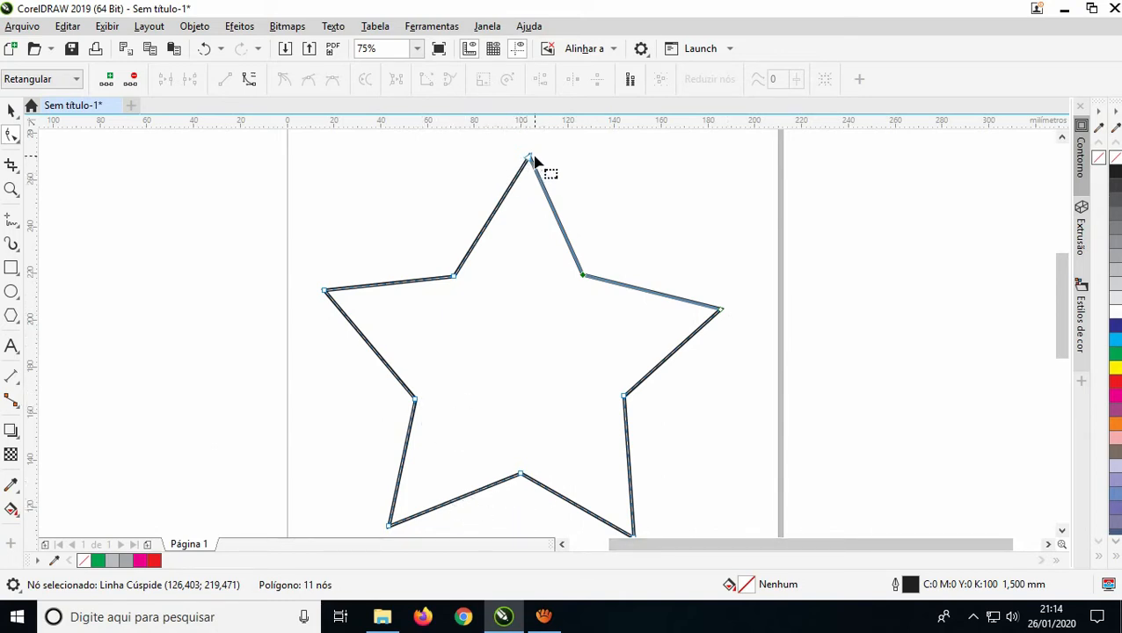
Step: Try moving the star's outer tip nodes inward and sideways past the inner nodes to test other polygon shapes
{"action": "left_click_drag", "start_coordinate": [529, 161], "coordinate": [517, 181]}
{"action": "left_click_drag", "start_coordinate": [694, 308], "coordinate": [573, 340]}
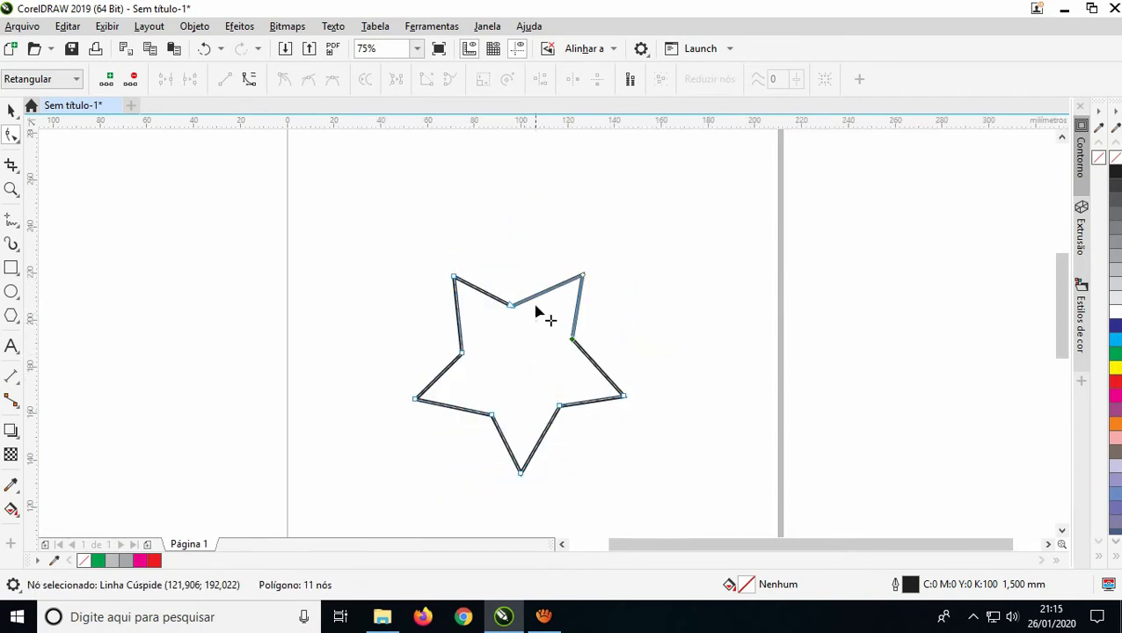
{"action": "left_click_drag", "start_coordinate": [512, 310], "coordinate": [446, 295]}
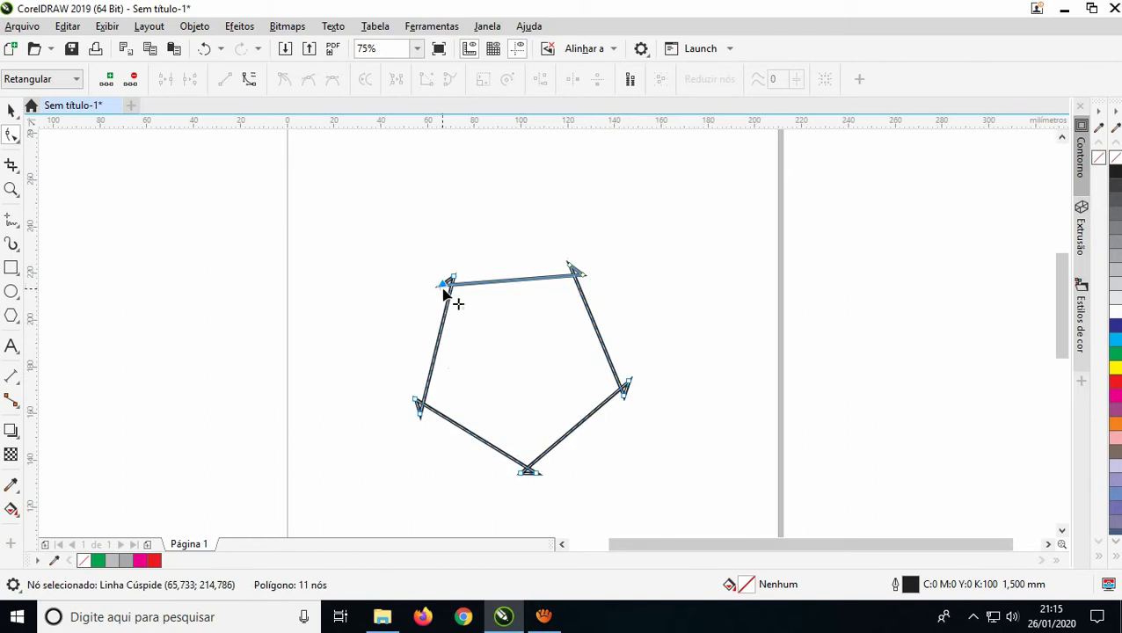
{"action": "left_click_drag", "start_coordinate": [445, 289], "coordinate": [514, 283]}
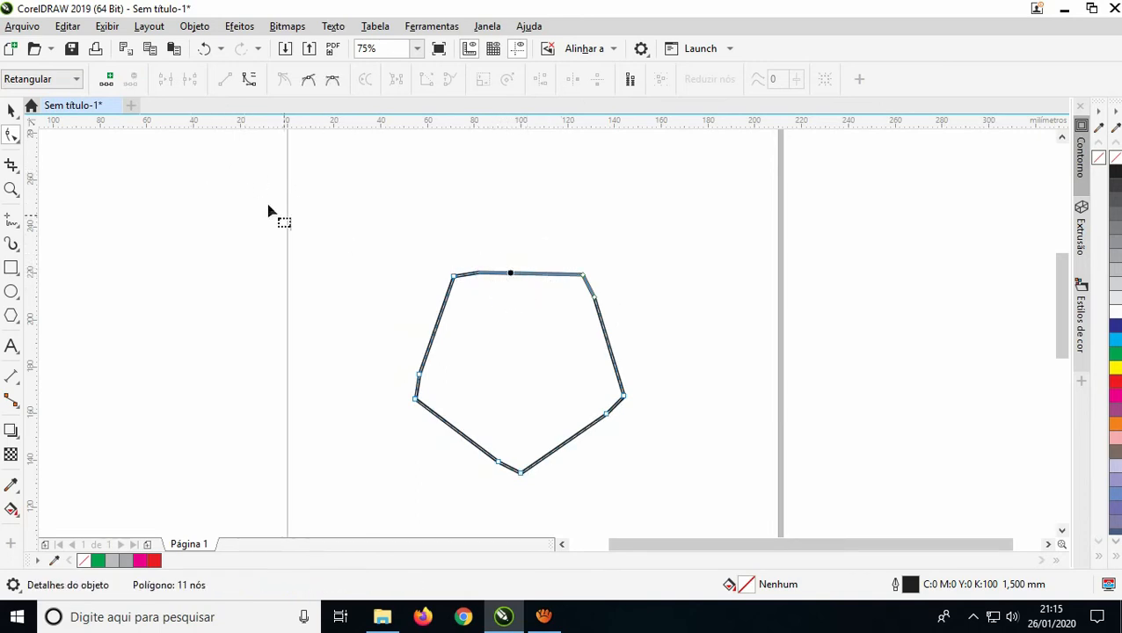
{"action": "left_click", "coordinate": [531, 314]}
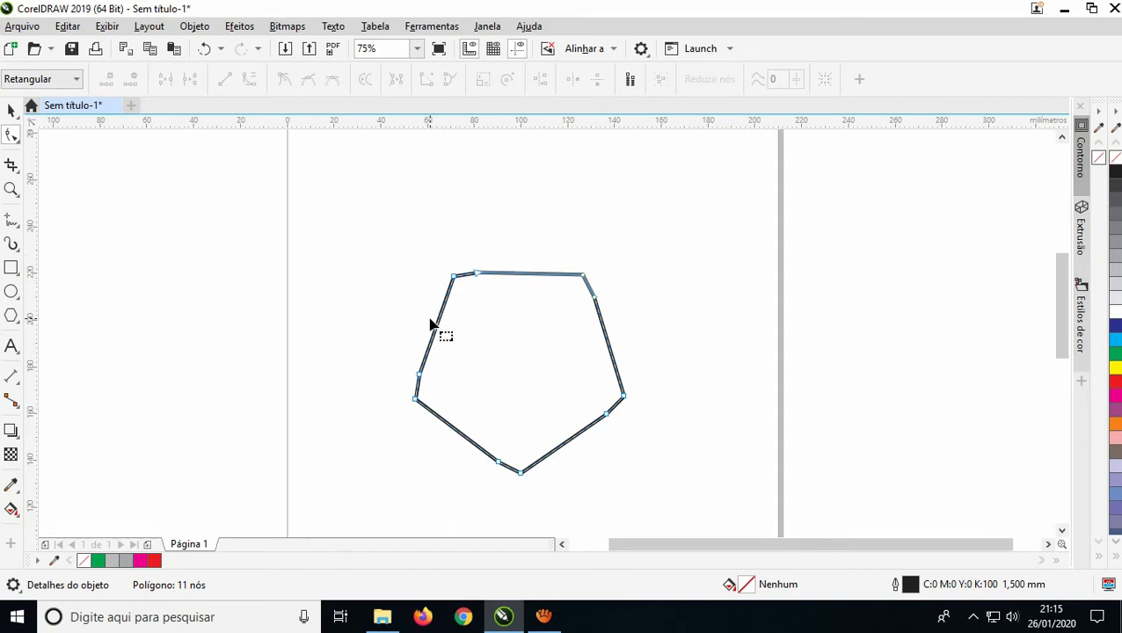
Step: Undo the latest tip-node moves to bring back an earlier small star shape
{"action": "key", "text": "ctrl+z"}
{"action": "key", "text": "ctrl+z"}
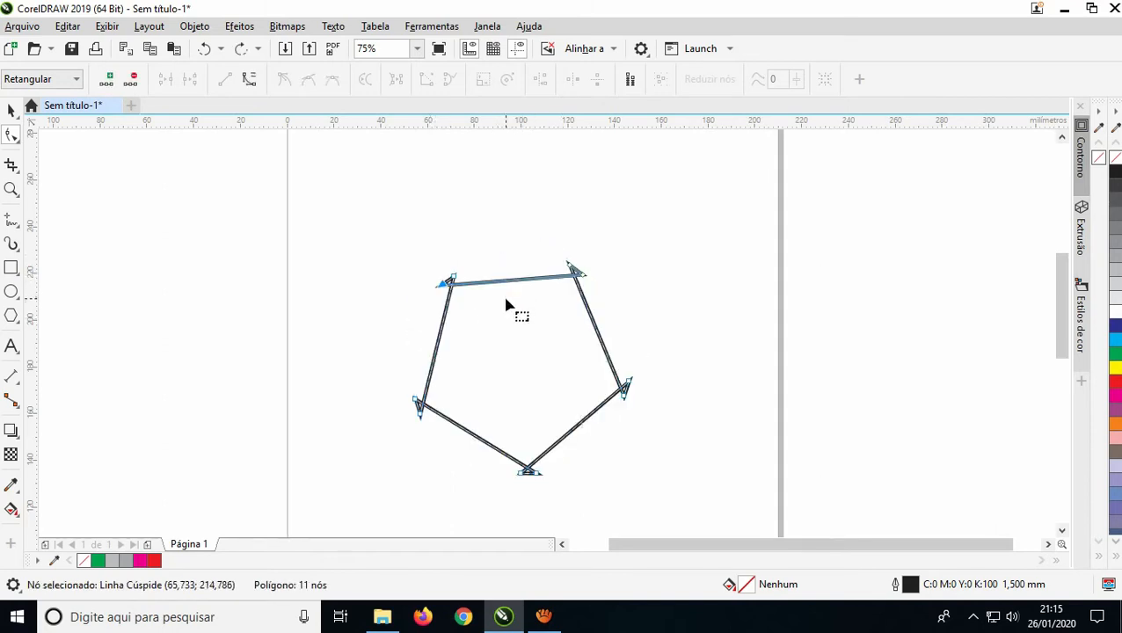
{"action": "key", "text": "ctrl+shift+z"}
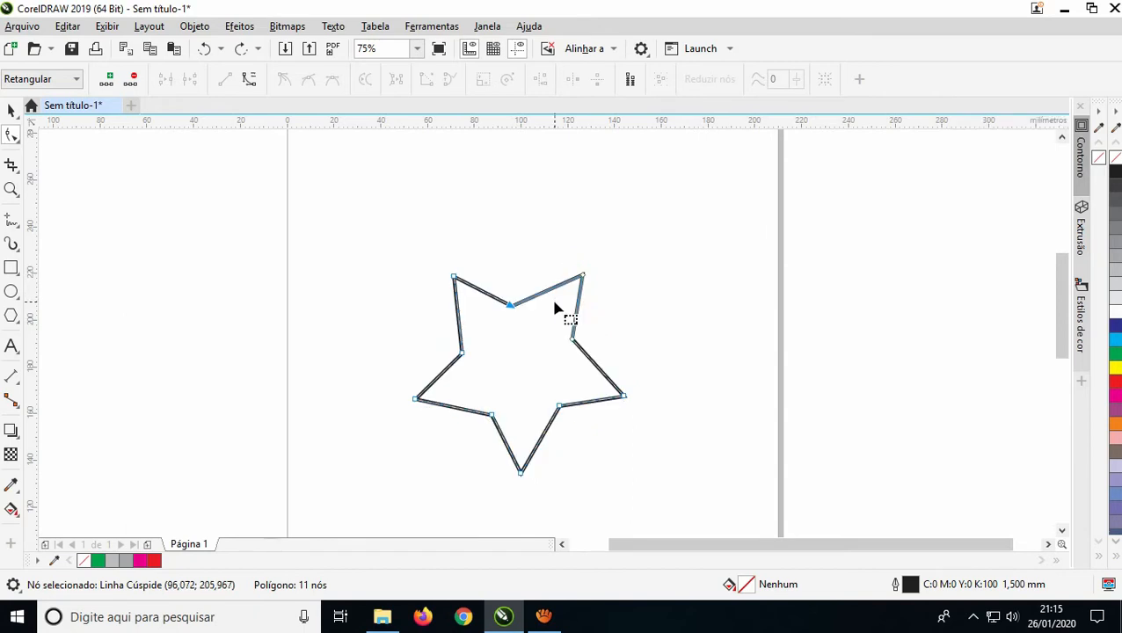
{"action": "key", "text": "ctrl+shift+z"}
{"action": "left_click", "coordinate": [542, 286]}
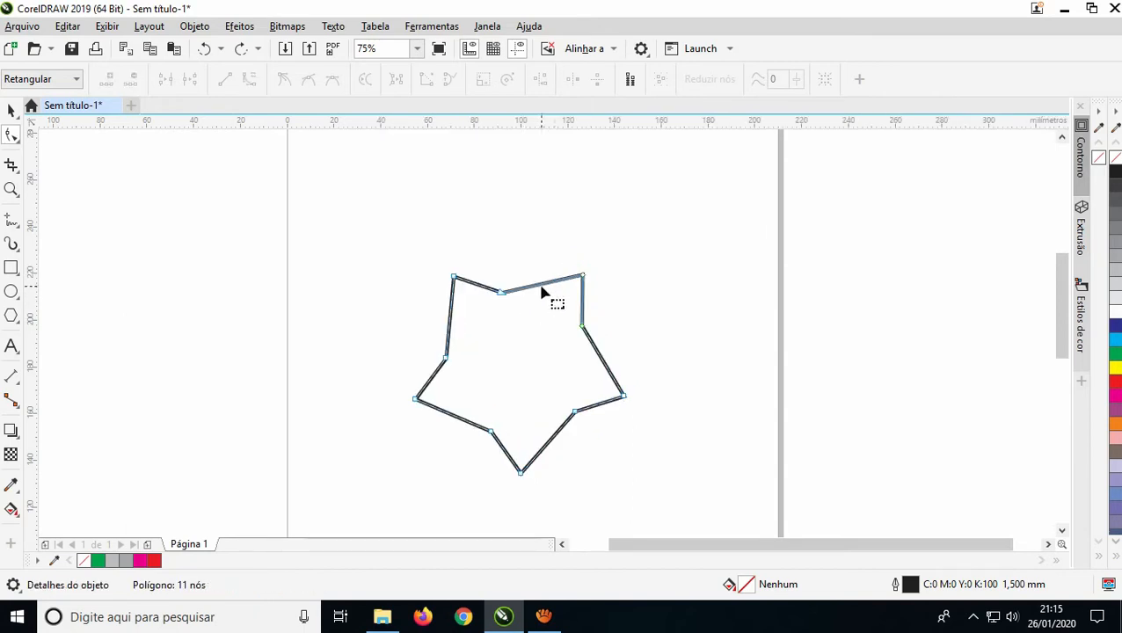
Step: Pull the star's upper notch node far outward into a pinwheel, convert the adjoining long edge to a curve and bow it outward
{"action": "left_click_drag", "start_coordinate": [505, 299], "coordinate": [689, 263]}
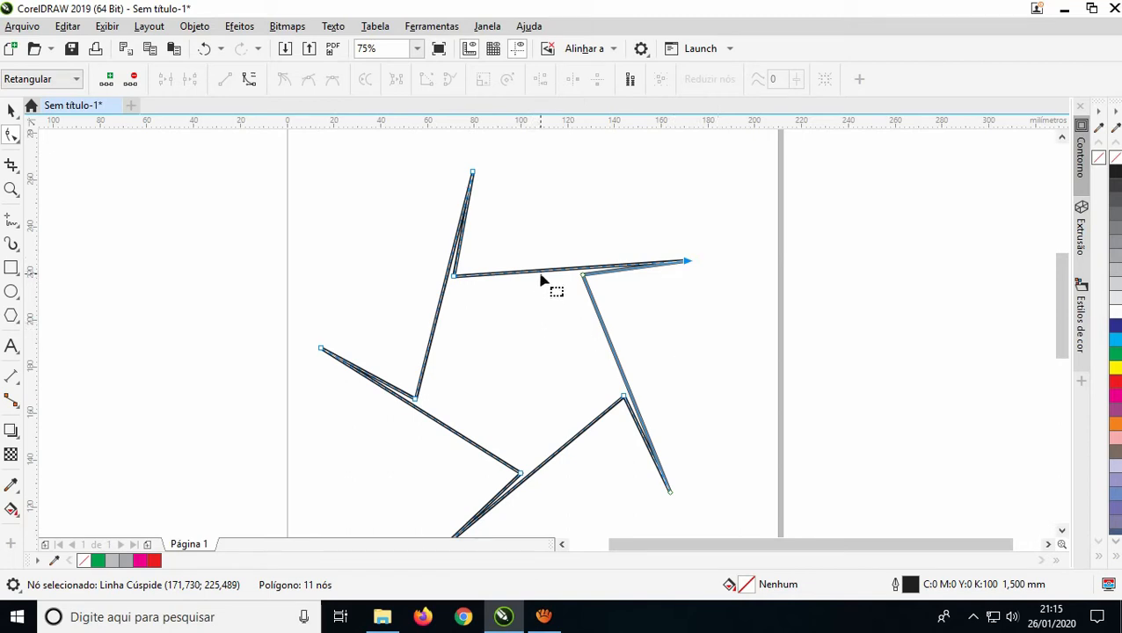
{"action": "left_click", "coordinate": [541, 230]}
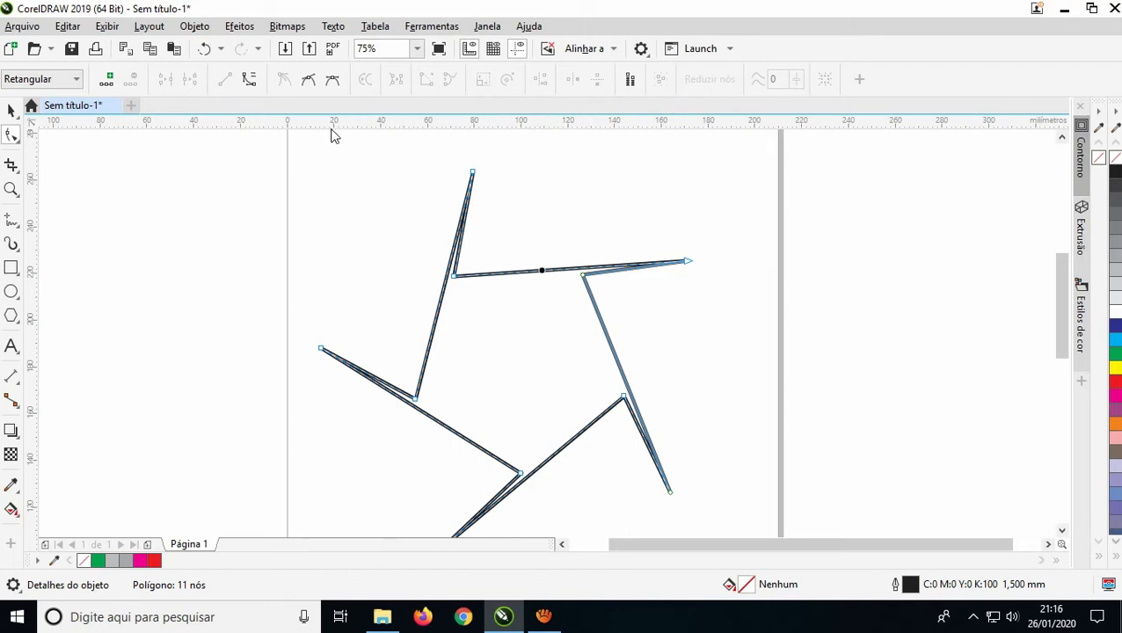
{"action": "left_click", "coordinate": [249, 82]}
{"action": "left_click_drag", "start_coordinate": [552, 272], "coordinate": [553, 227]}
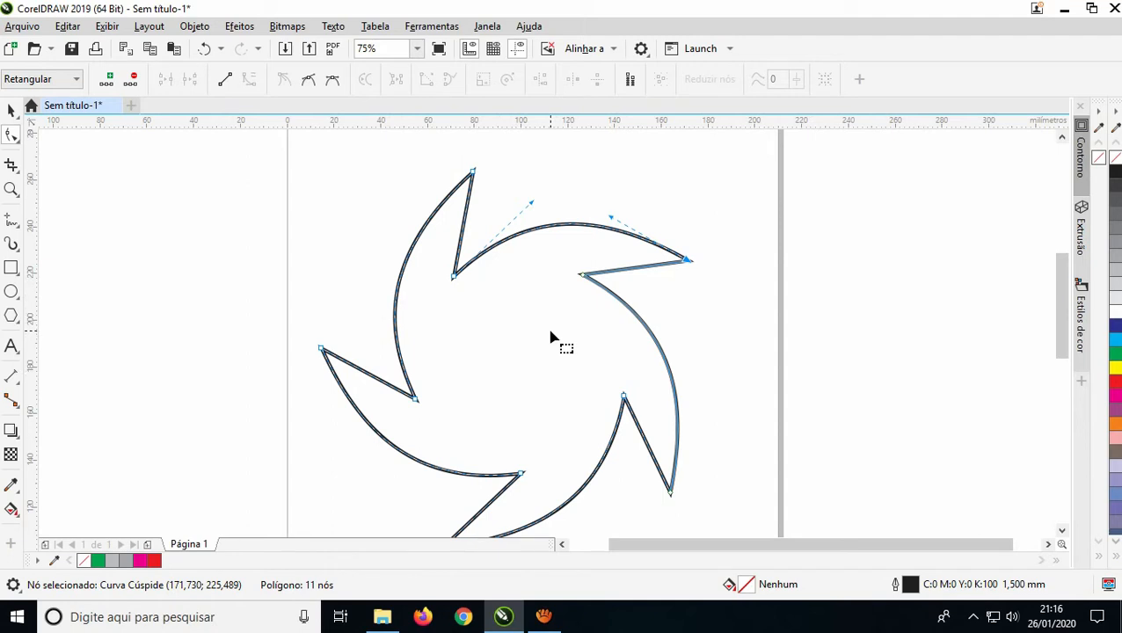
Step: Undo the last curve edit on the pinwheel and bow its long edge further outward
{"action": "key", "text": "ctrl+z"}
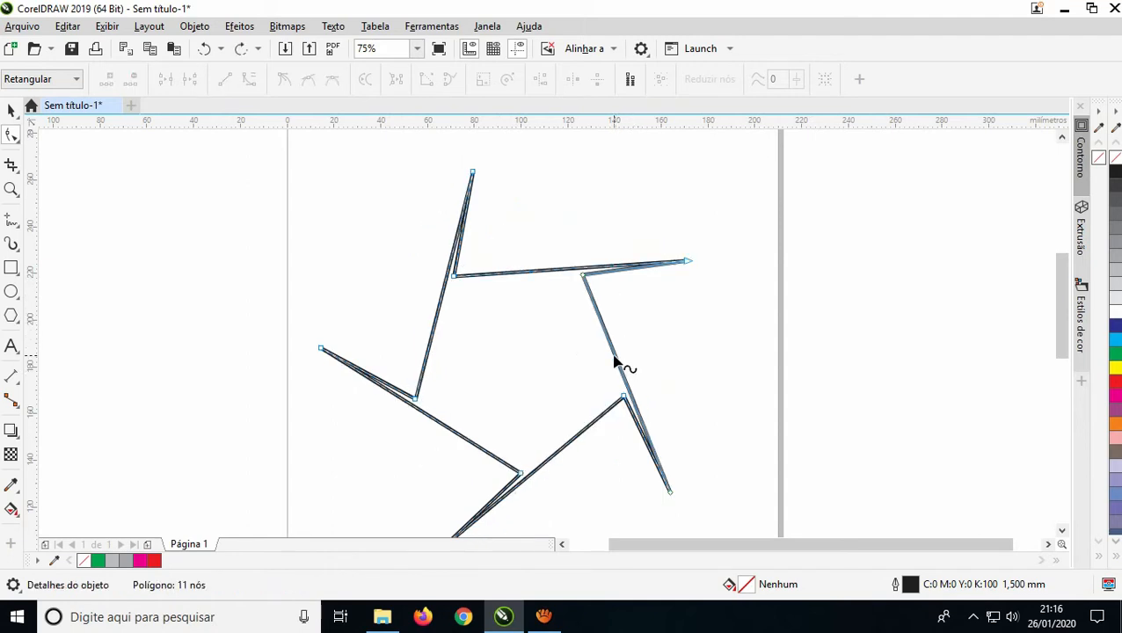
{"action": "left_click_drag", "start_coordinate": [615, 364], "coordinate": [704, 347]}
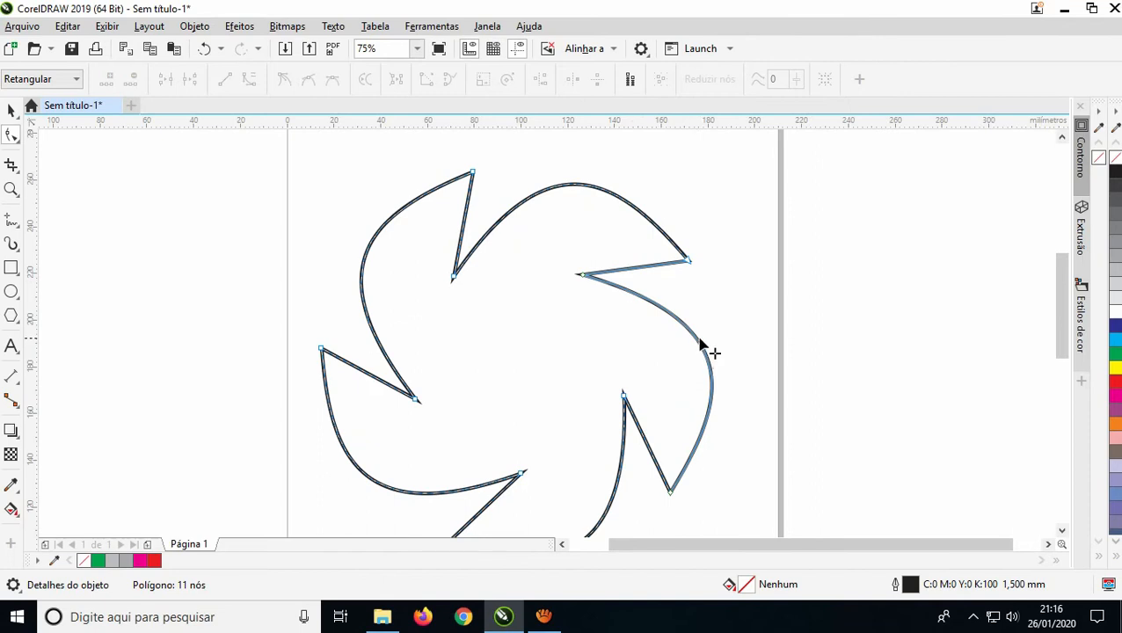
{"action": "scroll", "coordinate": [703, 343], "scroll_direction": "down", "scroll_amount": 3}
{"action": "scroll", "coordinate": [701, 343], "scroll_direction": "up", "scroll_amount": 3}
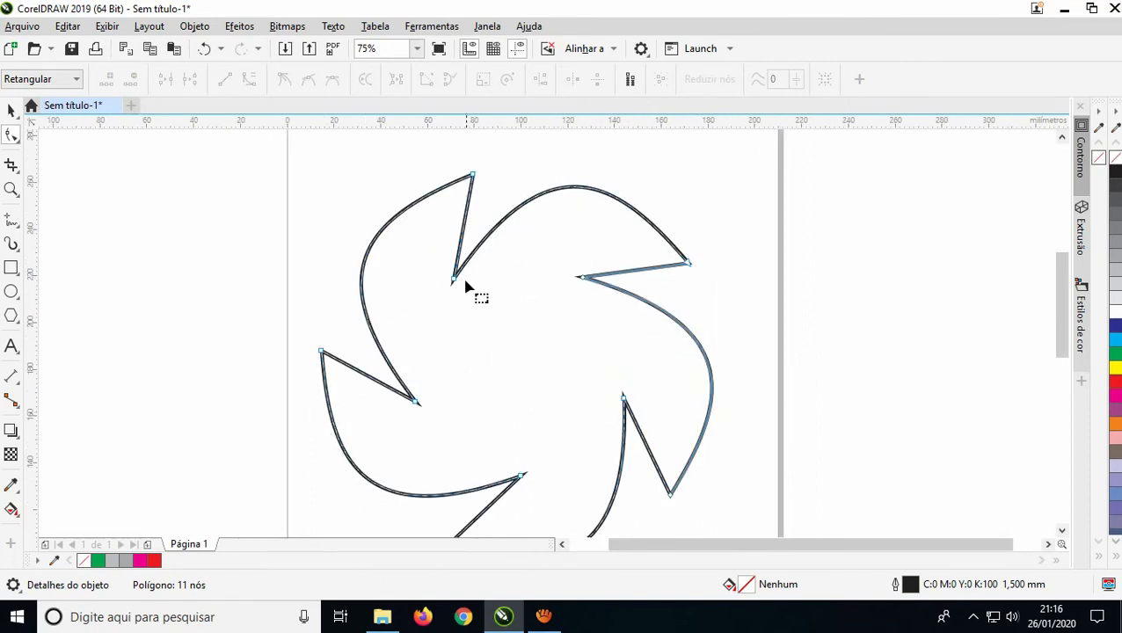
Step: Add a node midway along the pinwheel's upper-left curved edge and move it inward toward the shape's centre
{"action": "left_click", "coordinate": [364, 265]}
{"action": "left_click", "coordinate": [108, 82]}
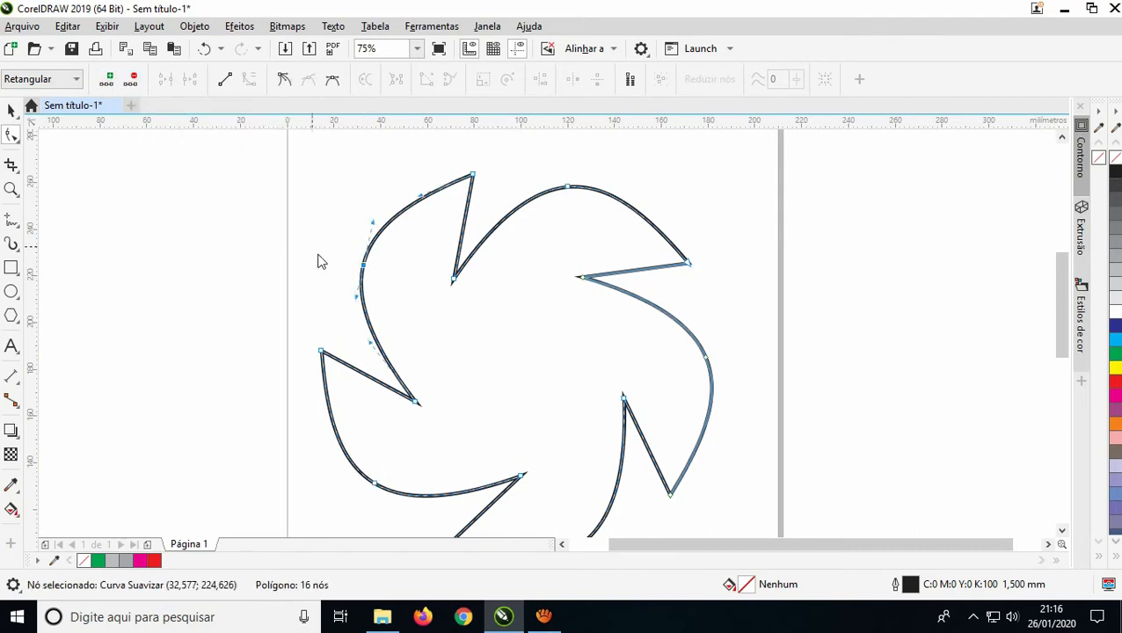
{"action": "mouse_move", "coordinate": [366, 267]}
{"action": "left_mouse_down"}
{"action": "mouse_move", "coordinate": [471, 335]}
{"action": "mouse_move", "coordinate": [309, 257]}
{"action": "mouse_move", "coordinate": [467, 335]}
{"action": "mouse_move", "coordinate": [314, 249]}
{"action": "mouse_move", "coordinate": [400, 285]}
{"action": "mouse_move", "coordinate": [456, 333]}
{"action": "left_mouse_up"}
Step: Bow the outer curve of the right-hand blade outward into a wide, rounded propeller blade
{"action": "left_click", "coordinate": [638, 269]}
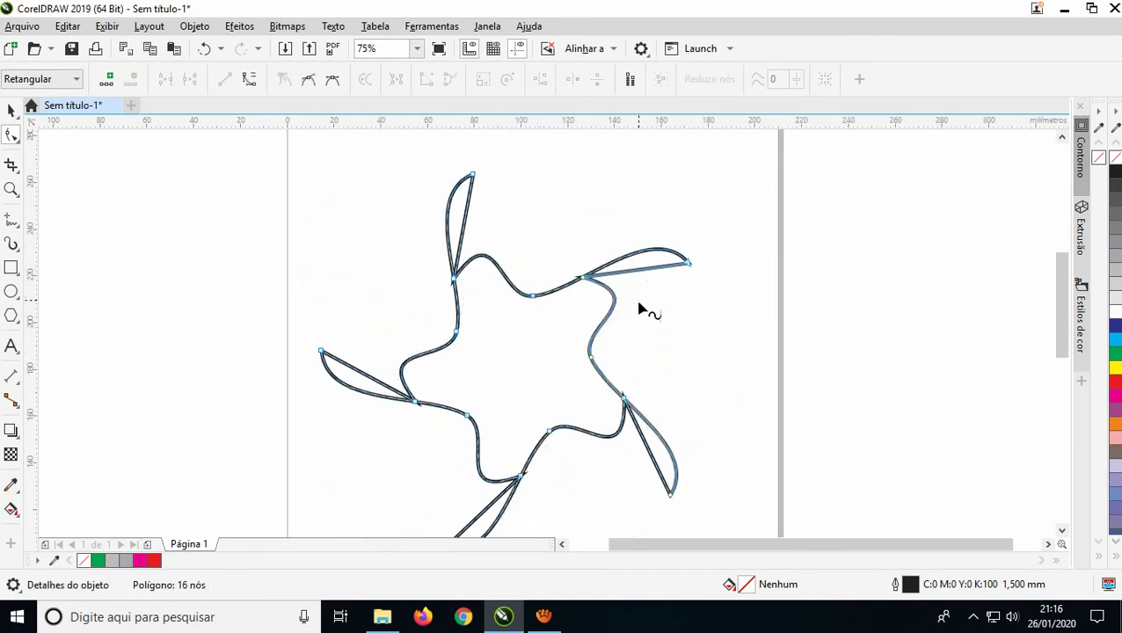
{"action": "left_click", "coordinate": [654, 298]}
{"action": "left_click", "coordinate": [645, 269]}
{"action": "left_click", "coordinate": [643, 264]}
{"action": "left_click_drag", "start_coordinate": [641, 254], "coordinate": [651, 213]}
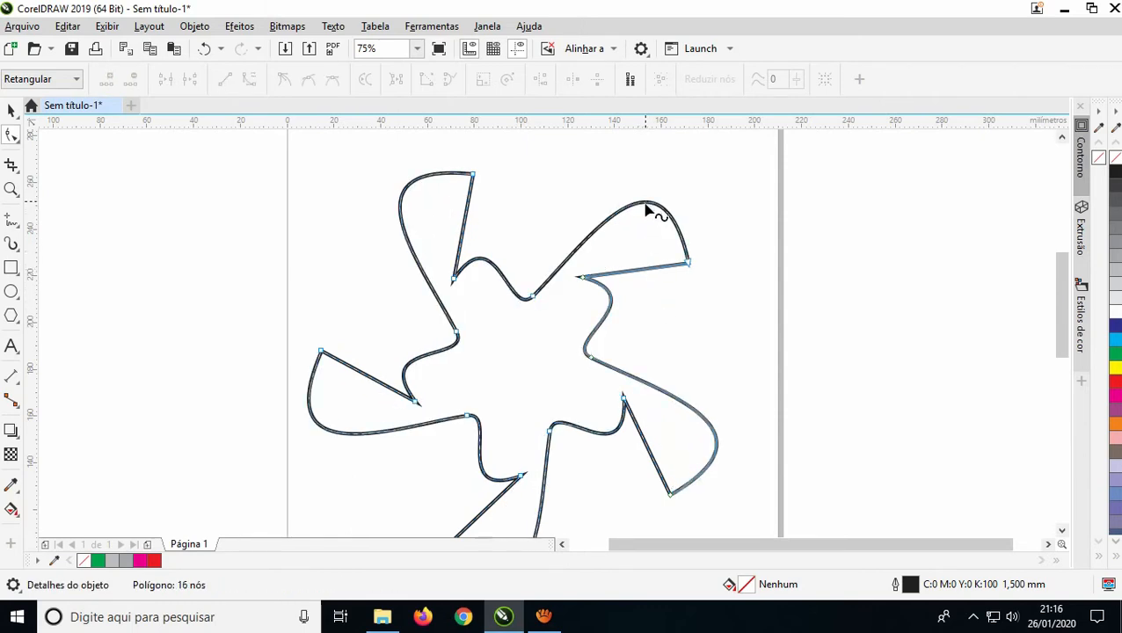
Step: Pull the upper-right blade's long curve inward past the inner node to form overlapping loops around the centre
{"action": "scroll", "coordinate": [721, 377], "scroll_direction": "down", "scroll_amount": 1}
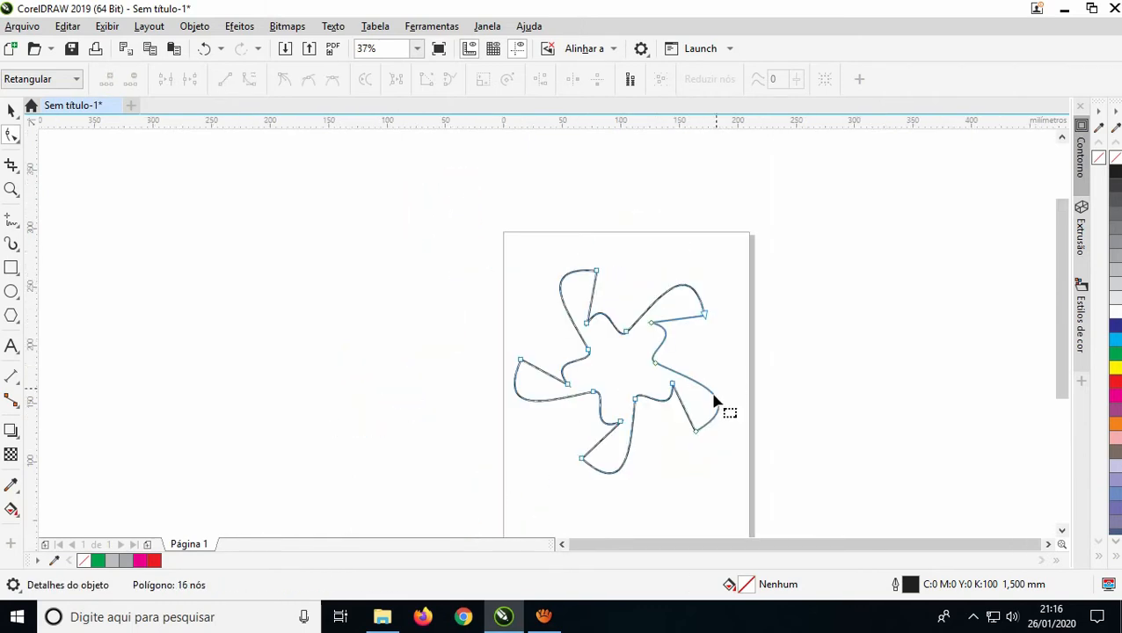
{"action": "left_click", "coordinate": [1062, 532]}
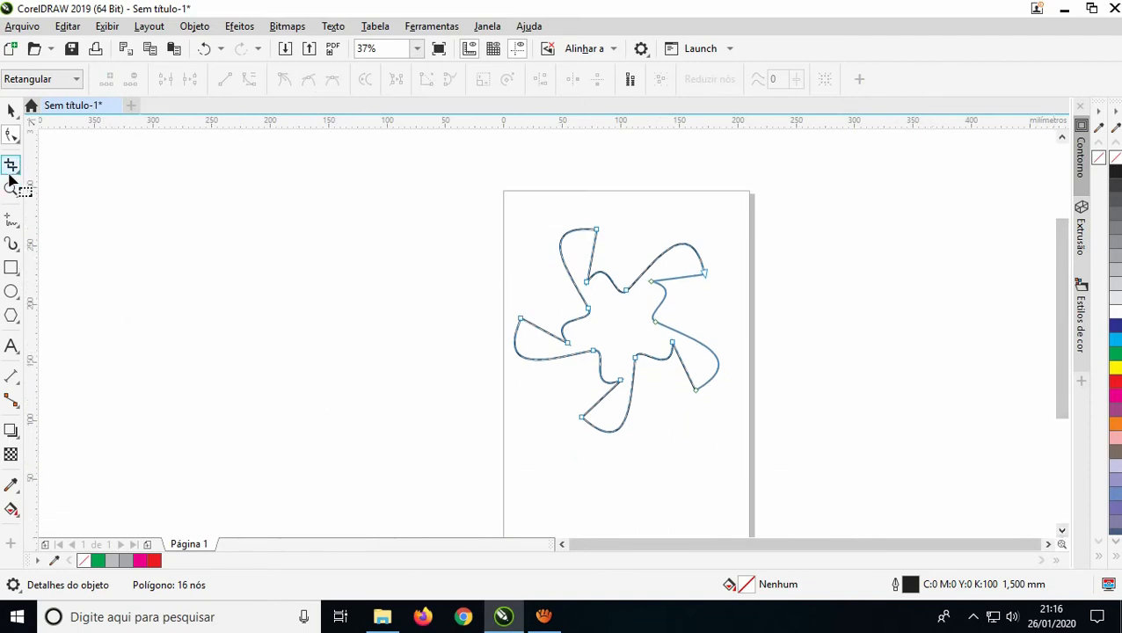
{"action": "left_click", "coordinate": [11, 111]}
{"action": "key", "text": "z"}
{"action": "left_click_drag", "start_coordinate": [476, 218], "coordinate": [833, 465]}
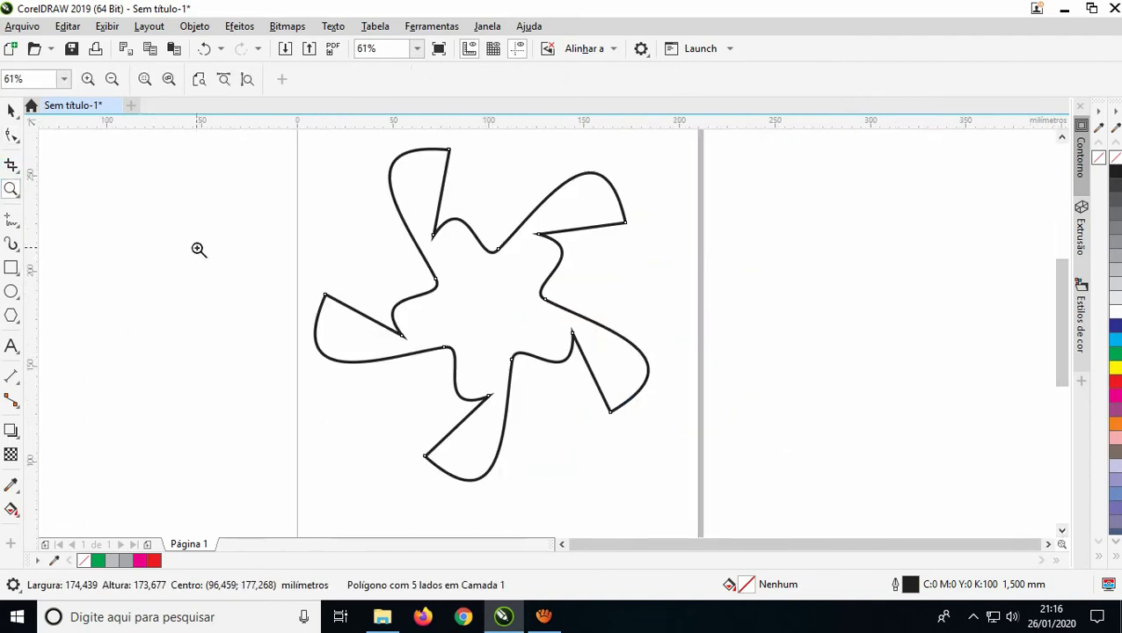
{"action": "key", "text": "F10"}
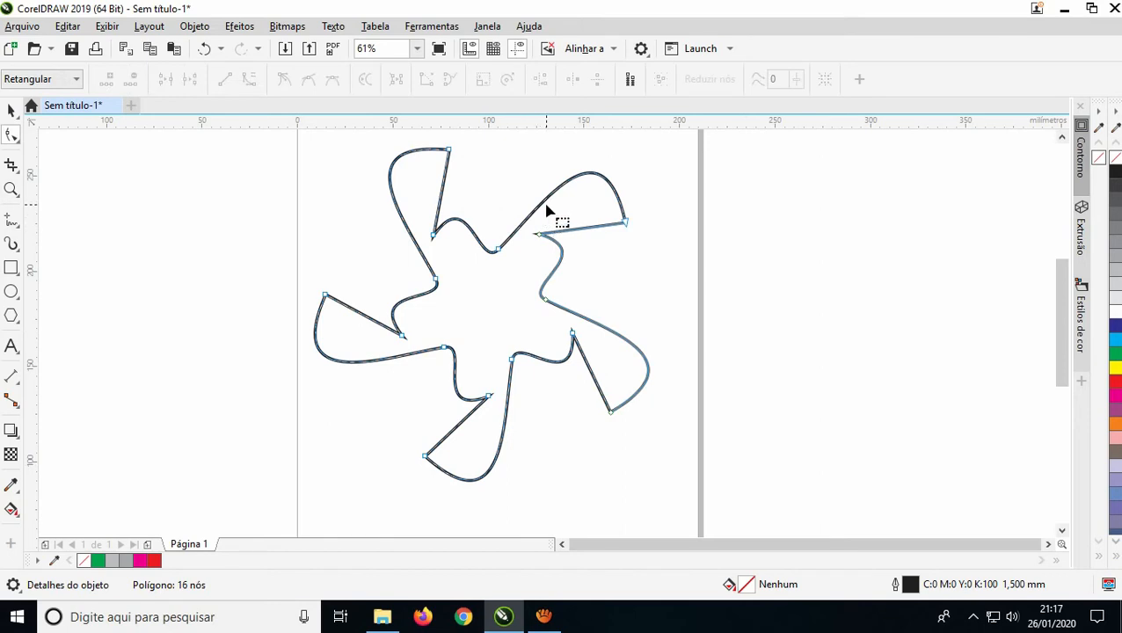
{"action": "left_click_drag", "start_coordinate": [551, 195], "coordinate": [446, 253]}
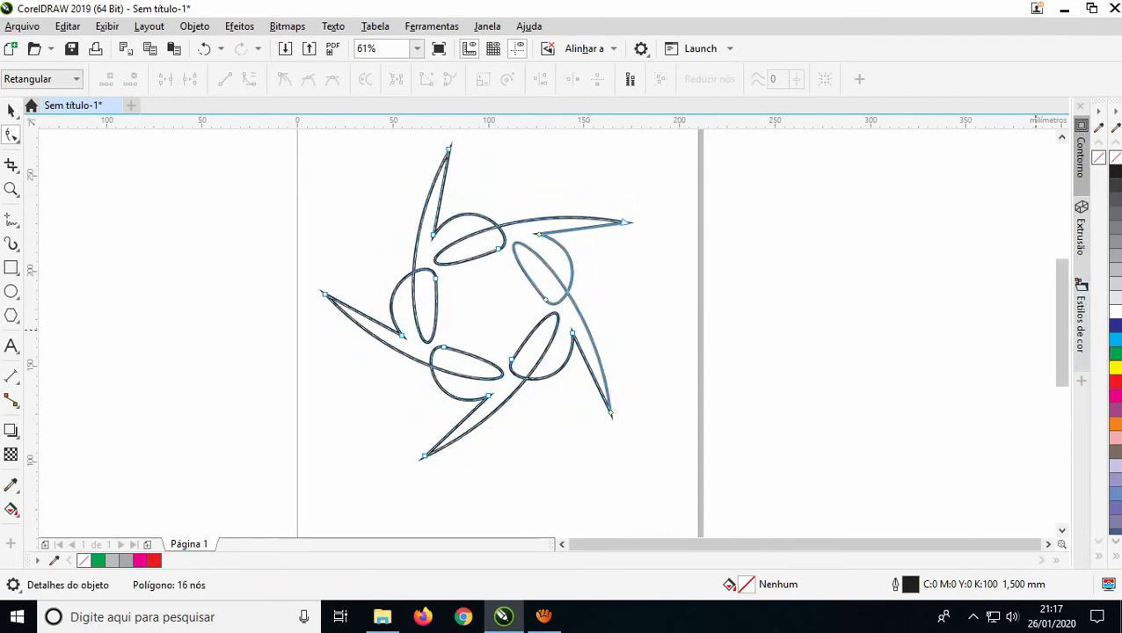
Step: Fill the polygon with cyan and pull the upper-right blade's curve outward and down into broad flower petals
{"action": "left_click", "coordinate": [1115, 339]}
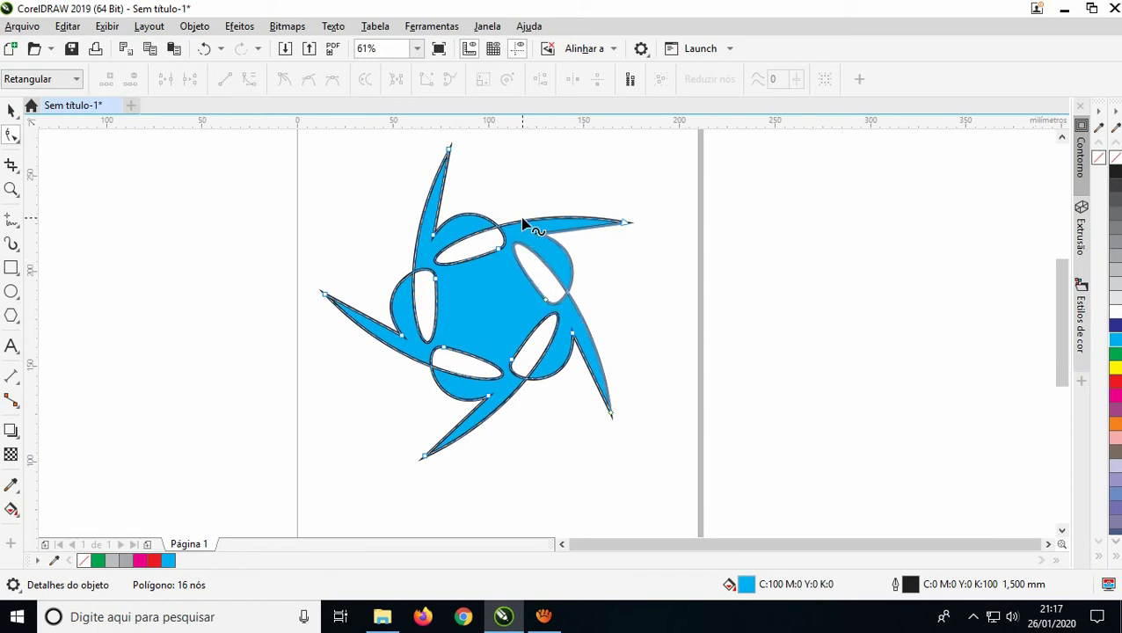
{"action": "left_click_drag", "start_coordinate": [525, 227], "coordinate": [687, 299]}
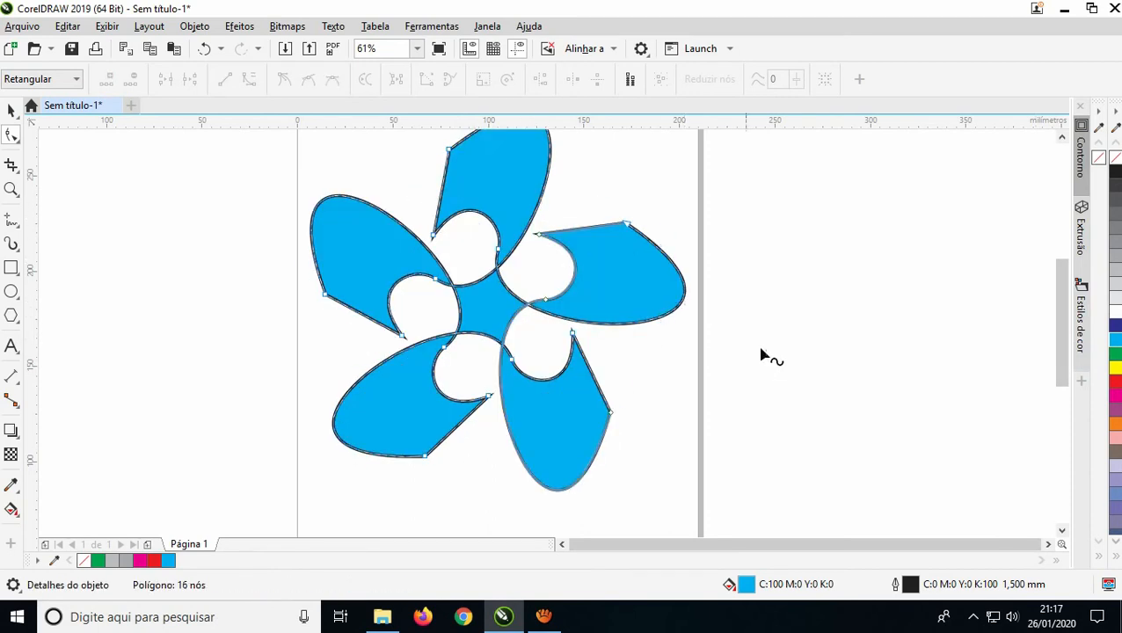
{"action": "scroll", "coordinate": [658, 415], "scroll_direction": "down", "scroll_amount": 2}
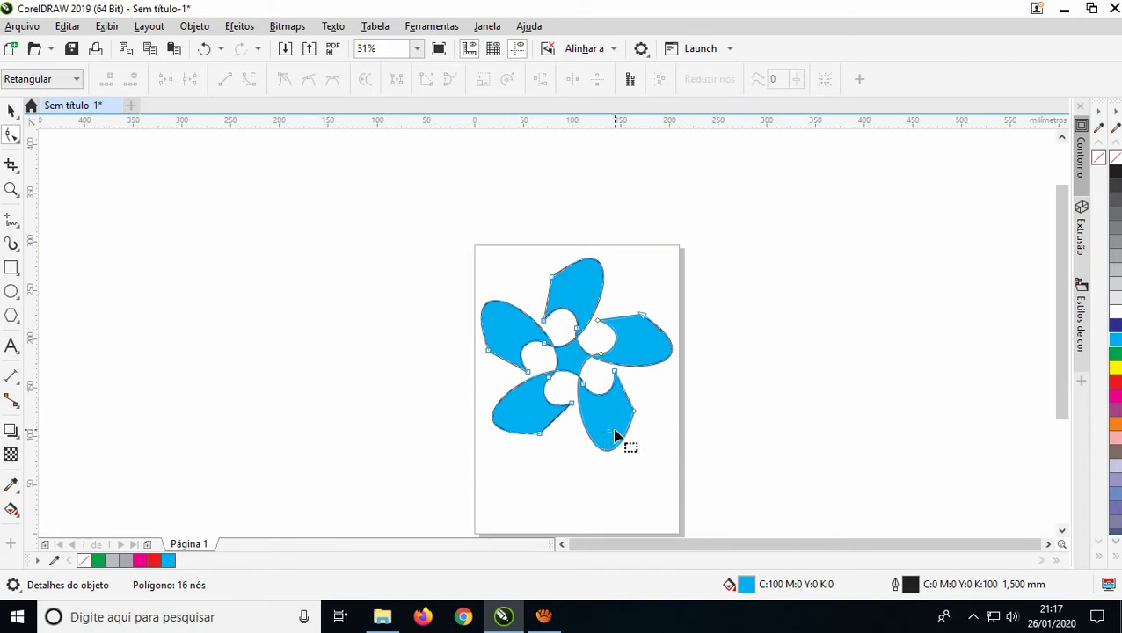
Step: Move the cyan flower slightly down the page and convert it to curves
{"action": "left_click", "coordinate": [9, 110]}
{"action": "left_click_drag", "start_coordinate": [577, 352], "coordinate": [579, 372]}
{"action": "left_click", "coordinate": [205, 28]}
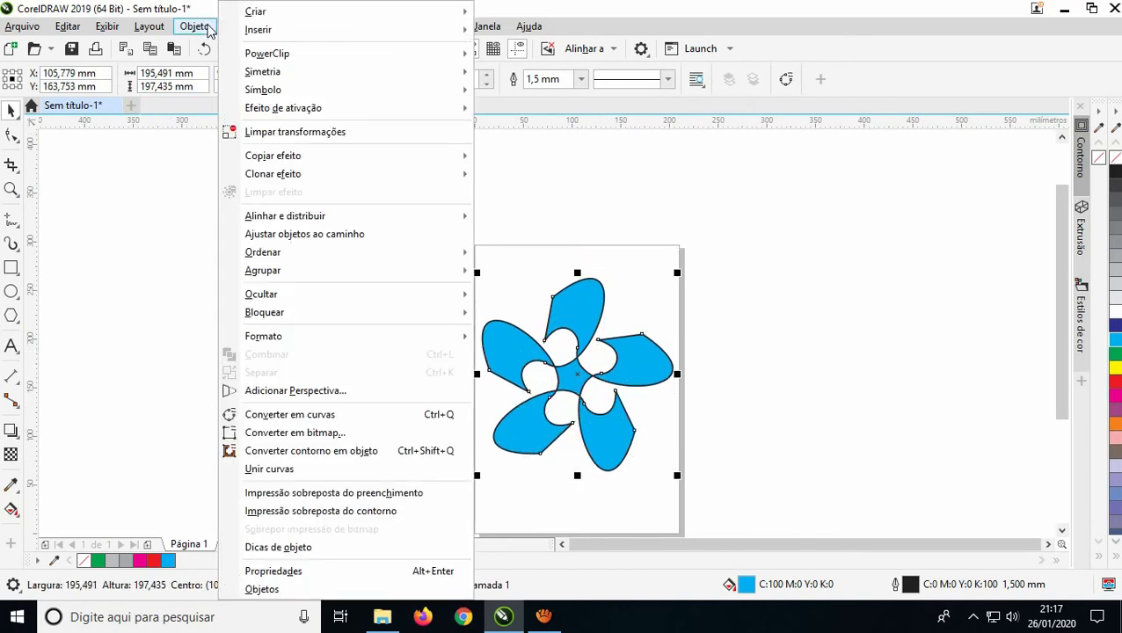
{"action": "left_click", "coordinate": [280, 419]}
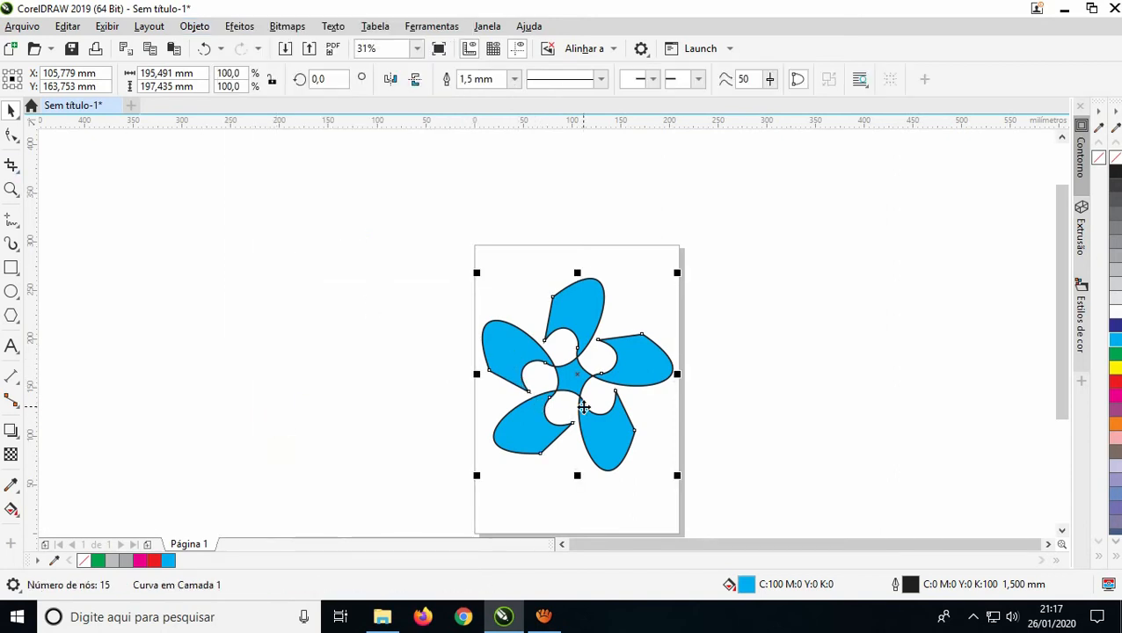
Step: Reshape only the flower's left petal by bending its curved edge into an elongated petal extending up and outward
{"action": "key", "text": "z"}
{"action": "left_click_drag", "start_coordinate": [466, 311], "coordinate": [711, 464]}
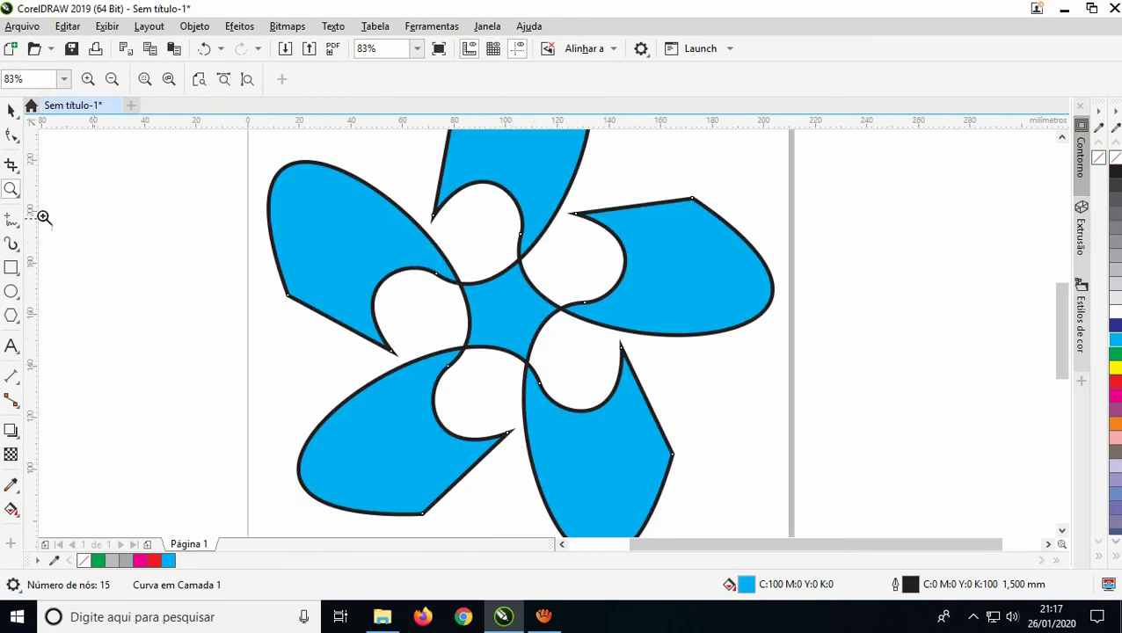
{"action": "left_click", "coordinate": [11, 135]}
{"action": "left_click_drag", "start_coordinate": [270, 226], "coordinate": [238, 317]}
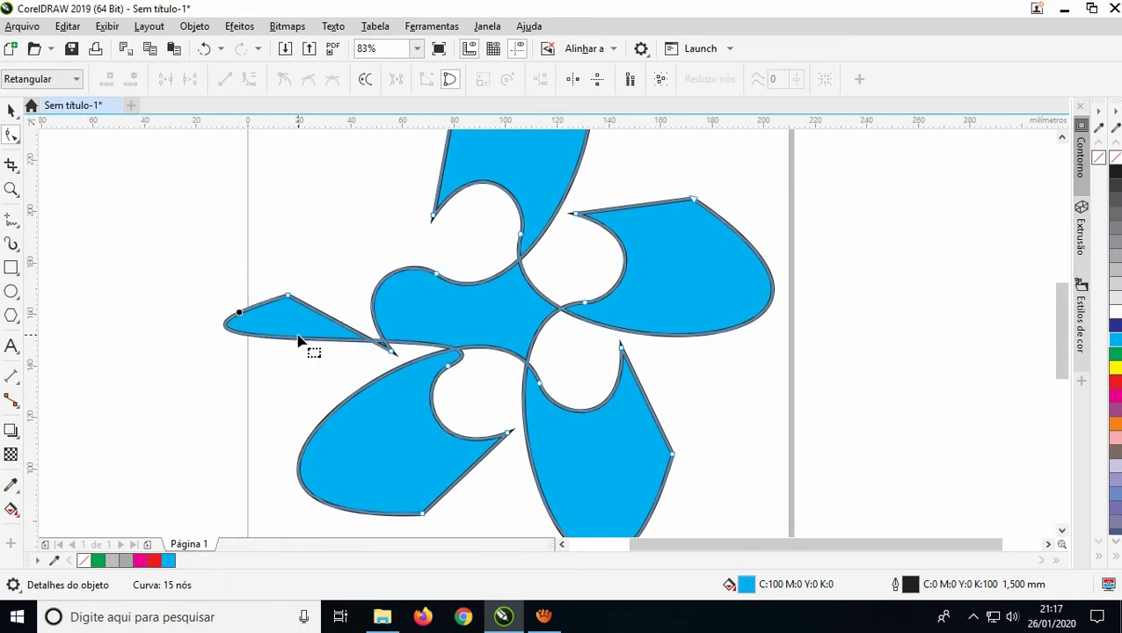
{"action": "left_click_drag", "start_coordinate": [314, 338], "coordinate": [353, 225]}
{"action": "left_click_drag", "start_coordinate": [469, 268], "coordinate": [307, 395]}
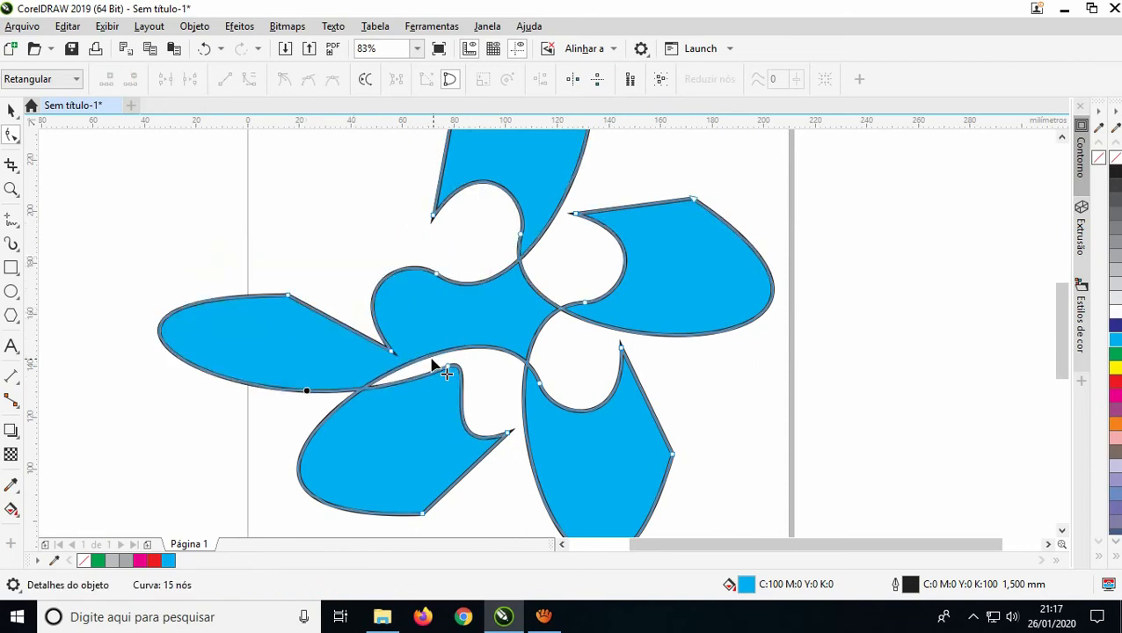
{"action": "left_click_drag", "start_coordinate": [406, 388], "coordinate": [392, 291]}
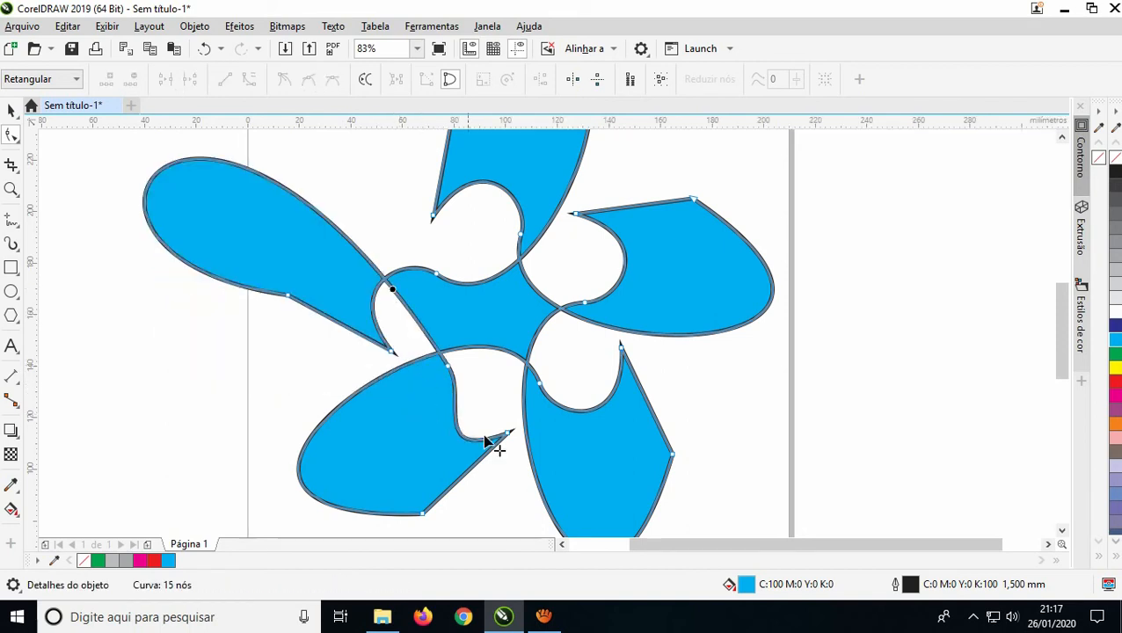
Step: Delete the cyan flower from the page
{"action": "scroll", "coordinate": [510, 428], "scroll_direction": "down", "scroll_amount": 3}
{"action": "left_click", "coordinate": [8, 109]}
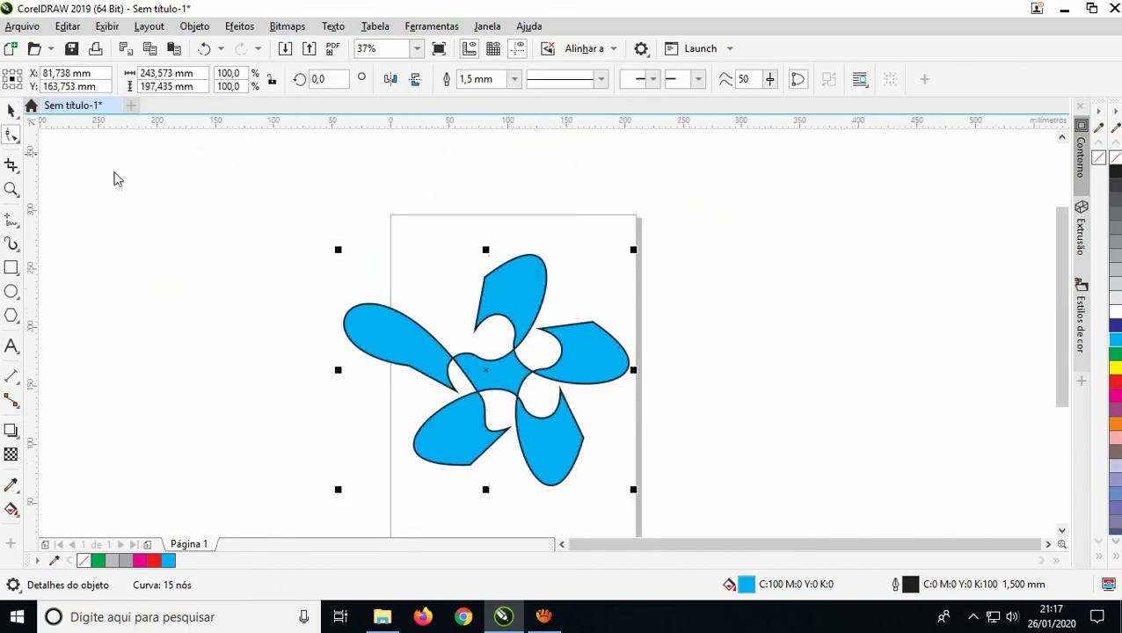
{"action": "key", "text": "Delete"}
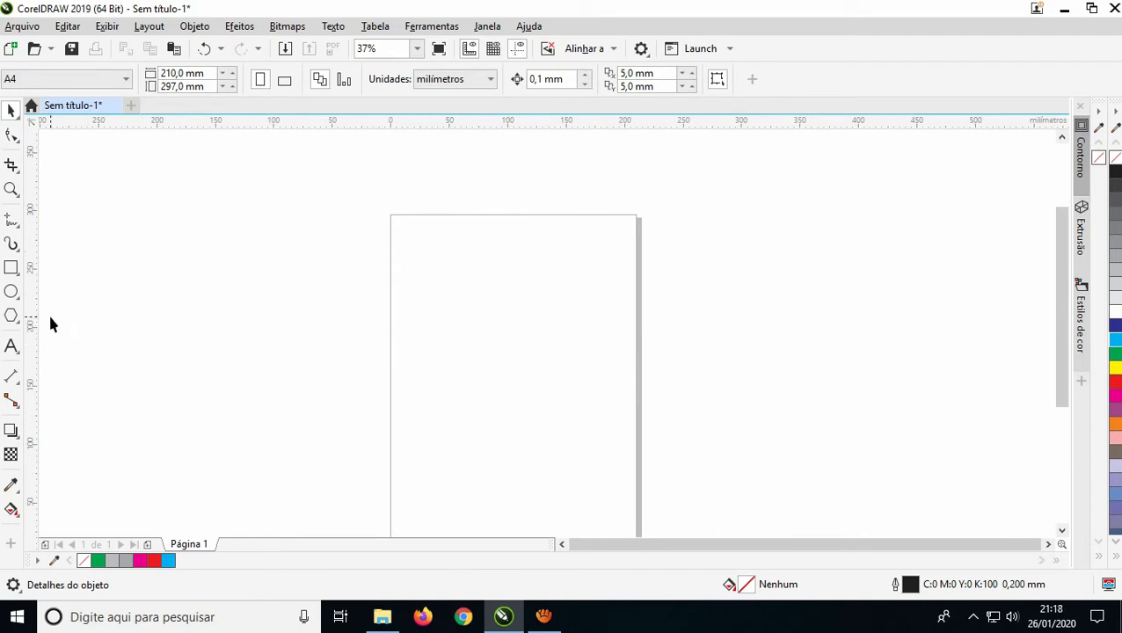
Step: Draw a five-sided polygon about 118 mm wide and 114 mm high on the page and move it slightly upward
{"action": "left_click", "coordinate": [11, 315]}
{"action": "left_click_drag", "start_coordinate": [450, 328], "coordinate": [596, 463]}
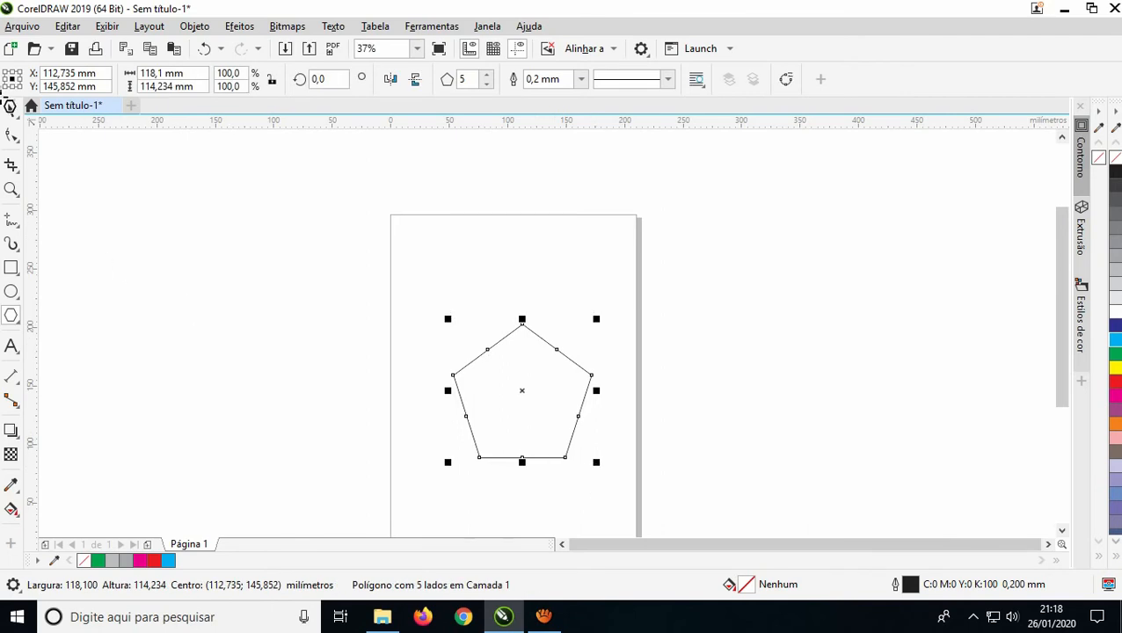
{"action": "left_click", "coordinate": [12, 108]}
{"action": "left_click_drag", "start_coordinate": [518, 386], "coordinate": [511, 360]}
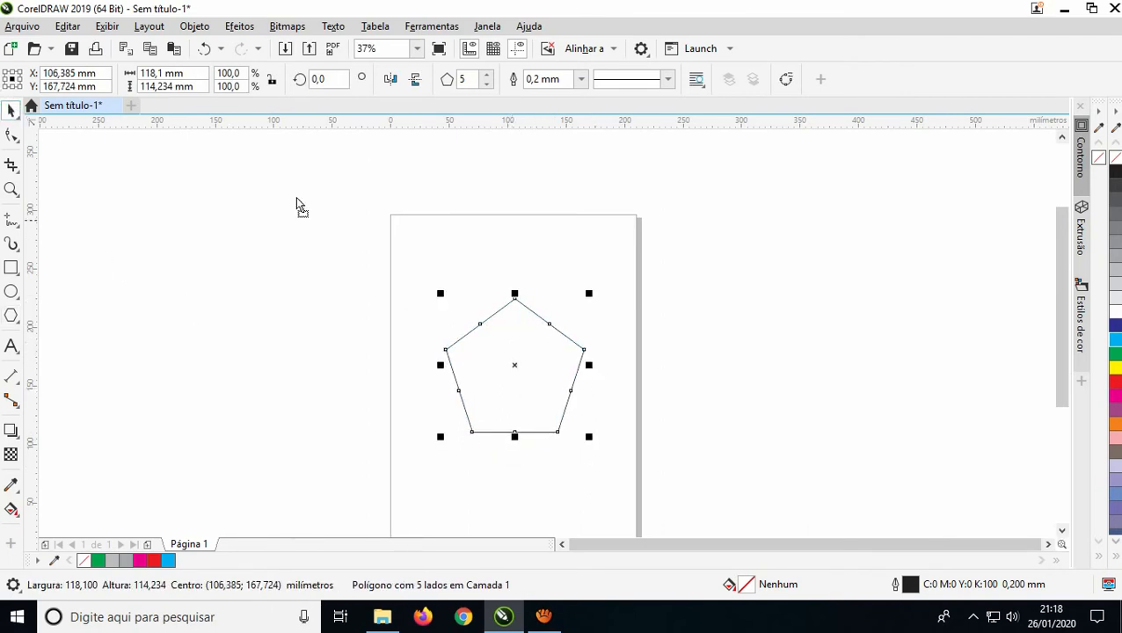
Step: Convert the pentagon to curves and set its outline width to 1.5 mm
{"action": "left_click", "coordinate": [195, 26]}
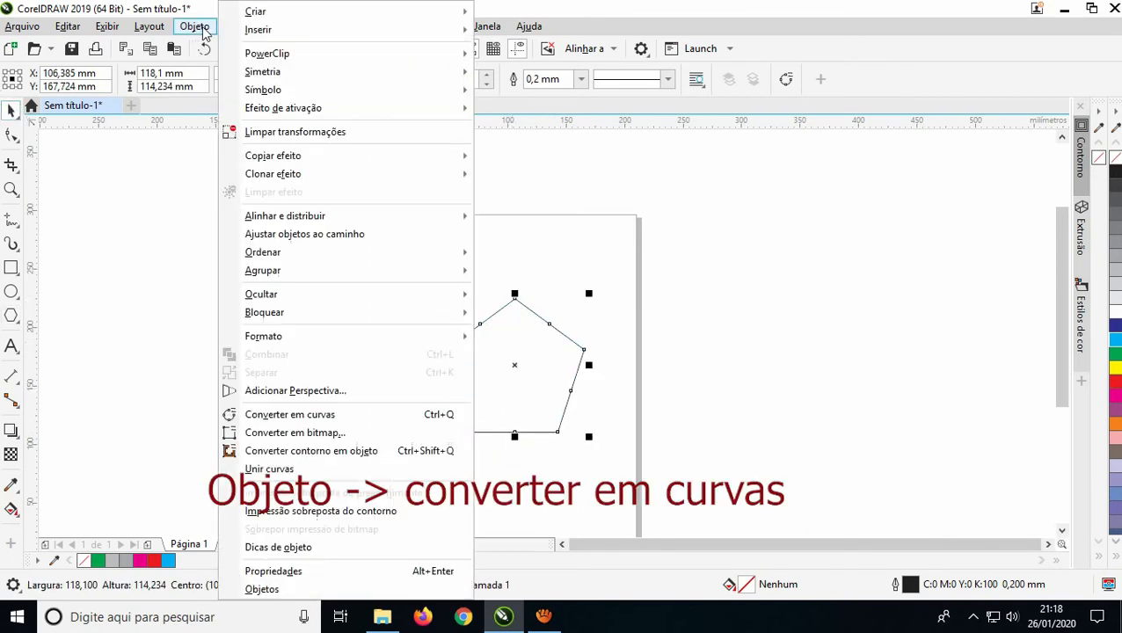
{"action": "left_click", "coordinate": [295, 414]}
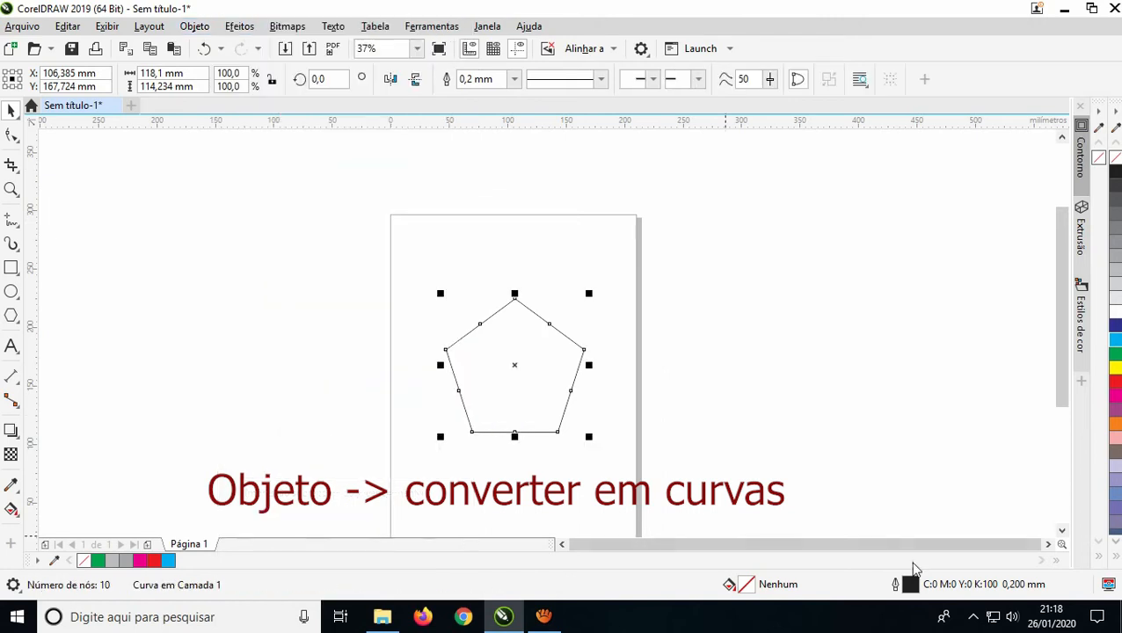
{"action": "double_click", "coordinate": [912, 589]}
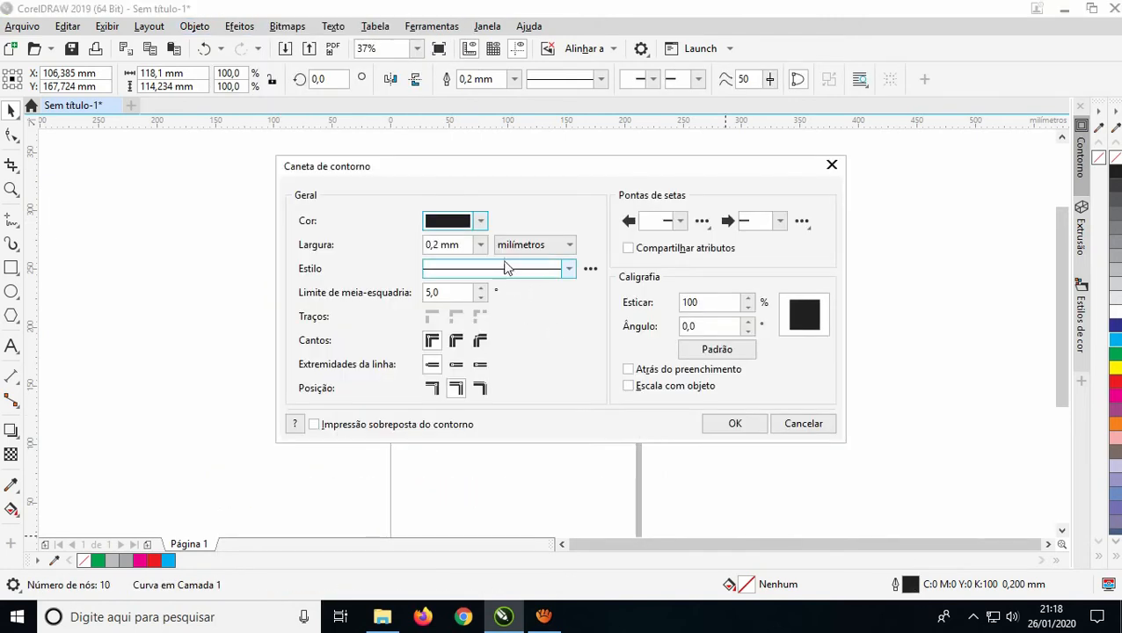
{"action": "left_click", "coordinate": [481, 245]}
{"action": "left_click", "coordinate": [466, 360]}
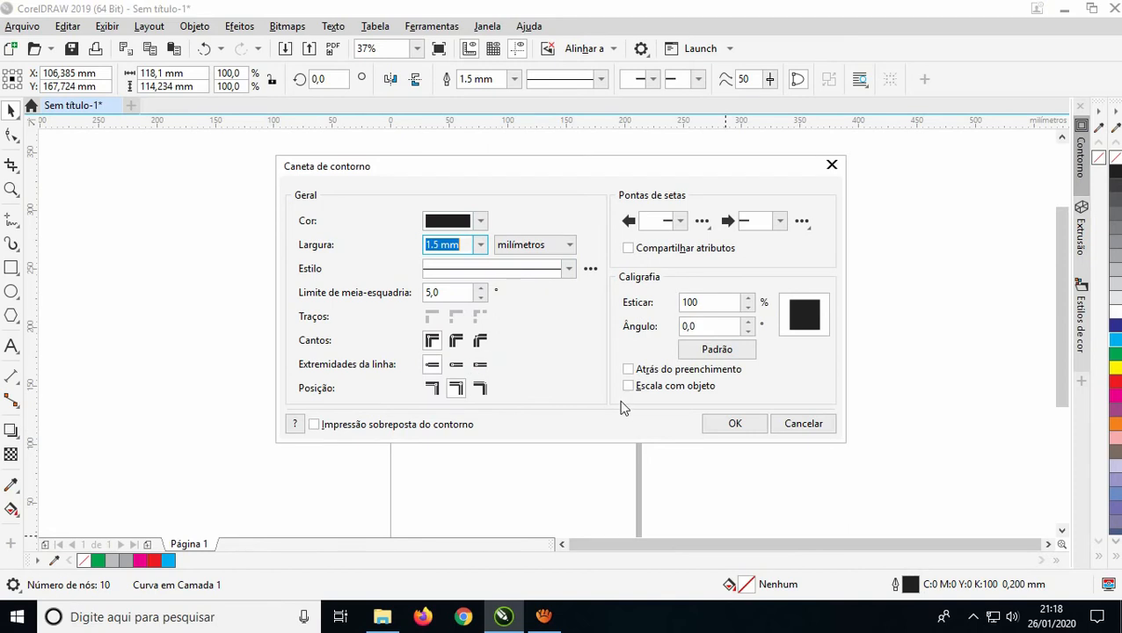
{"action": "left_click", "coordinate": [722, 425]}
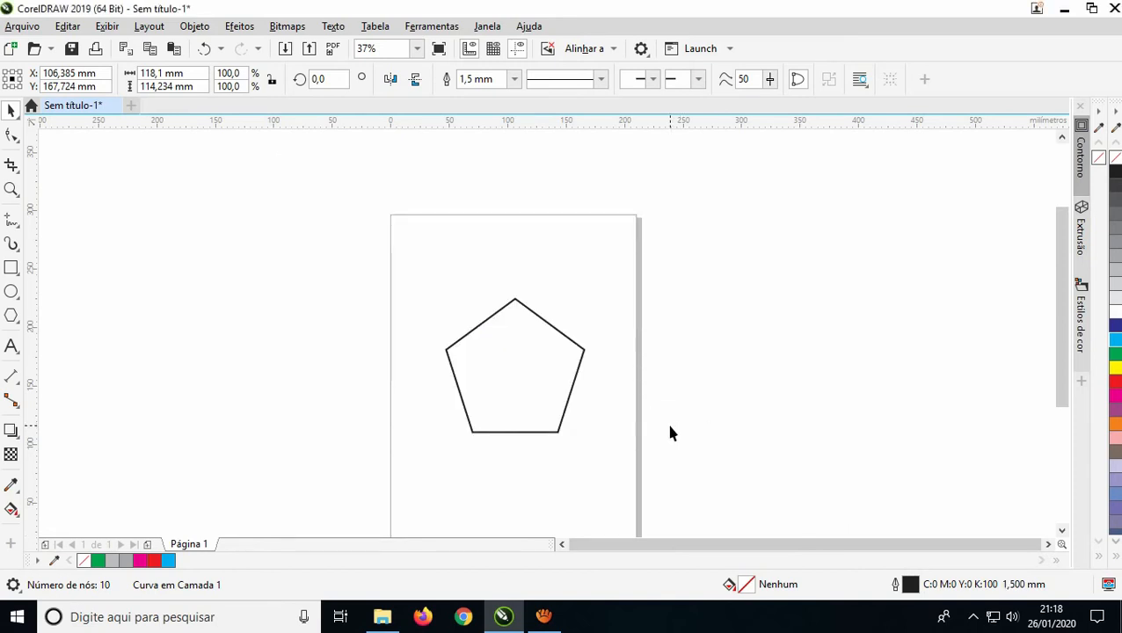
Step: Reshape the converted pentagon into a five-pointed star by moving each of its five edge-midpoint nodes inward individually
{"action": "left_click", "coordinate": [11, 190]}
{"action": "left_click_drag", "start_coordinate": [399, 263], "coordinate": [641, 467]}
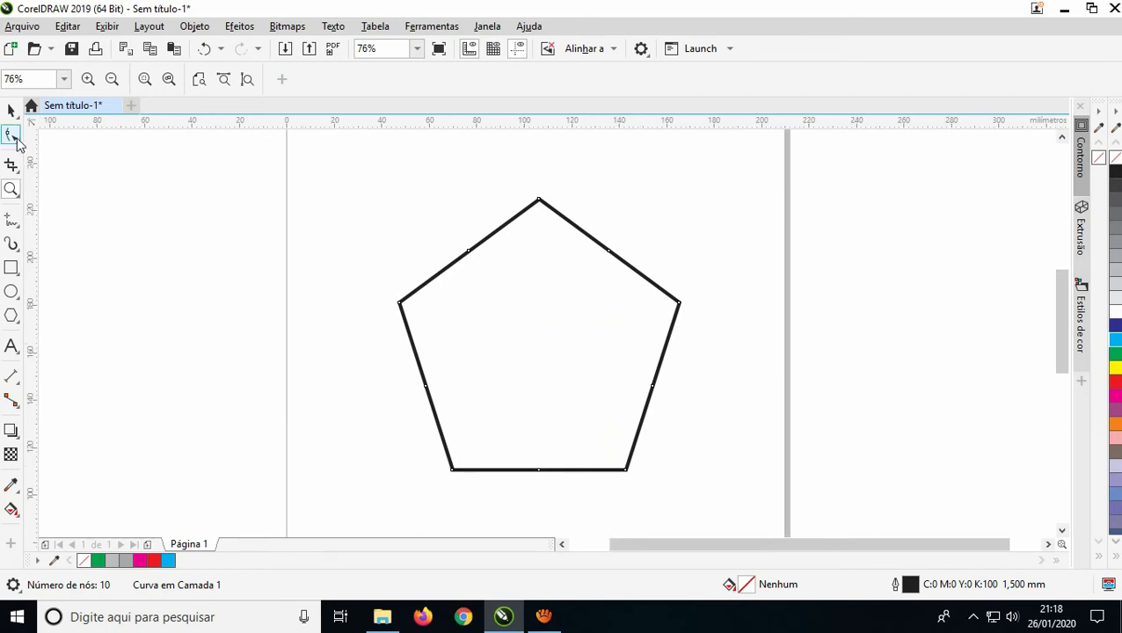
{"action": "left_click", "coordinate": [13, 137]}
{"action": "left_click_drag", "start_coordinate": [468, 253], "coordinate": [514, 306]}
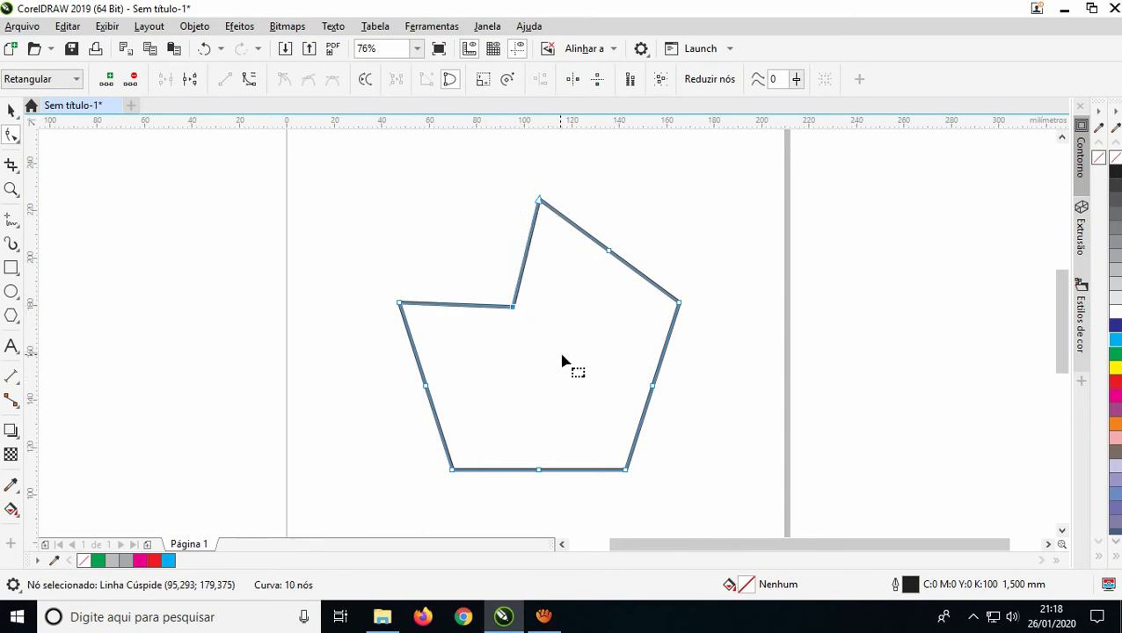
{"action": "left_click_drag", "start_coordinate": [653, 389], "coordinate": [568, 351]}
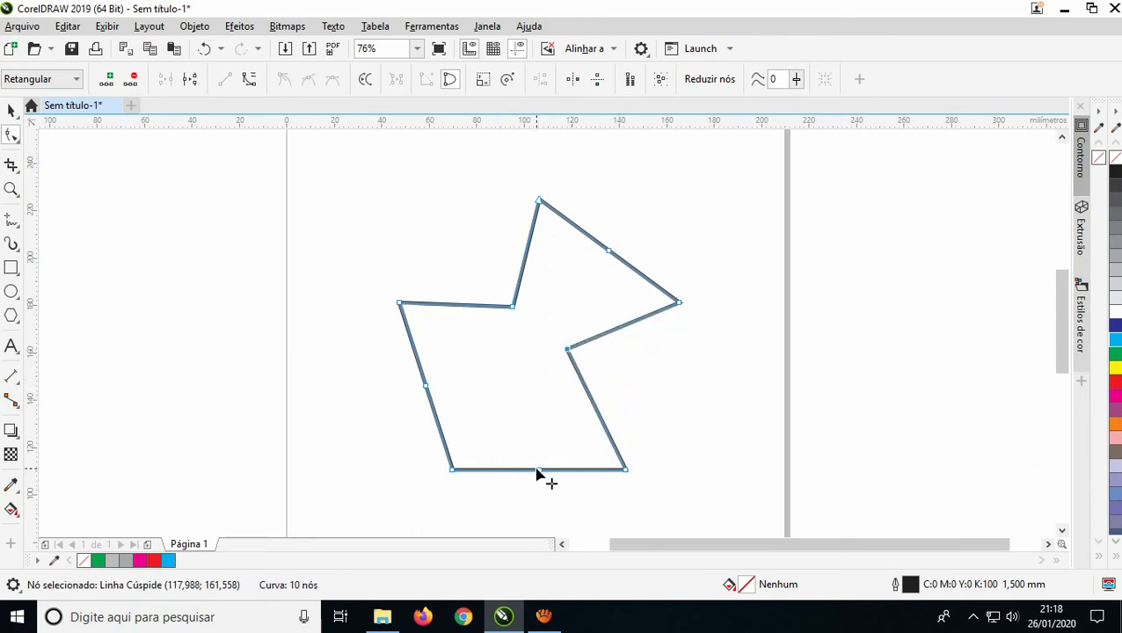
{"action": "left_click_drag", "start_coordinate": [541, 473], "coordinate": [521, 400]}
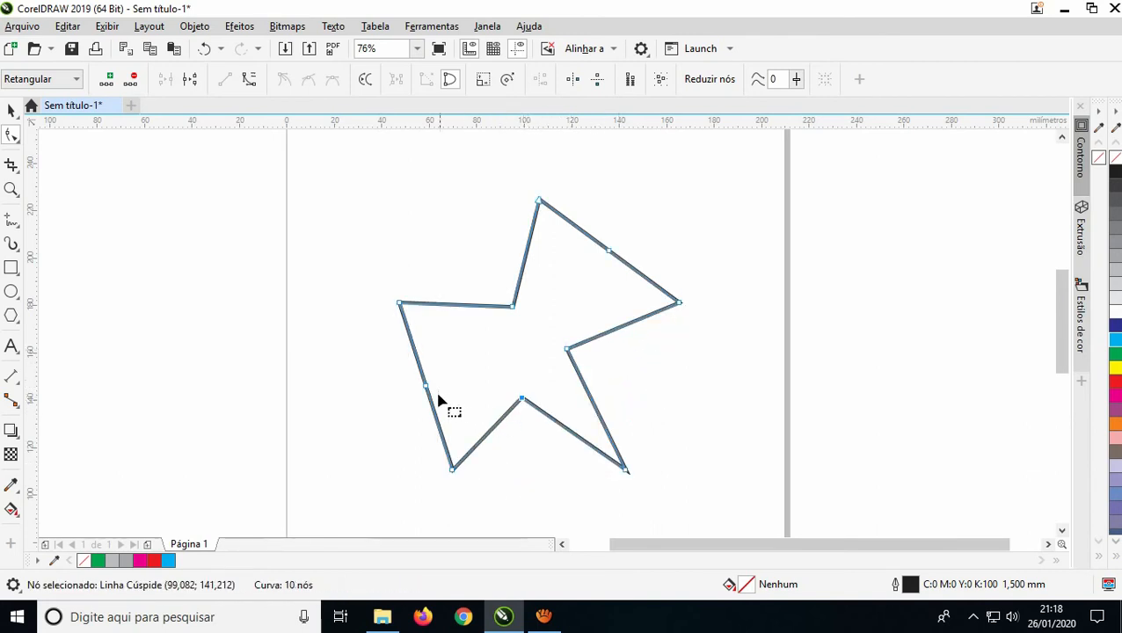
{"action": "left_click_drag", "start_coordinate": [425, 390], "coordinate": [489, 365]}
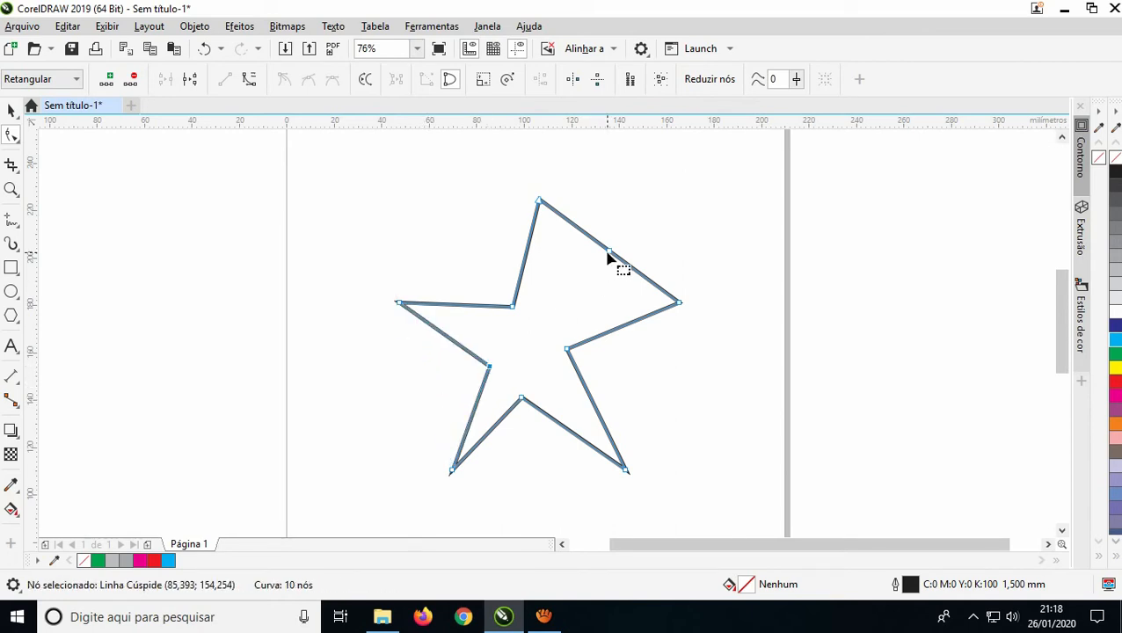
{"action": "left_click_drag", "start_coordinate": [608, 253], "coordinate": [552, 297]}
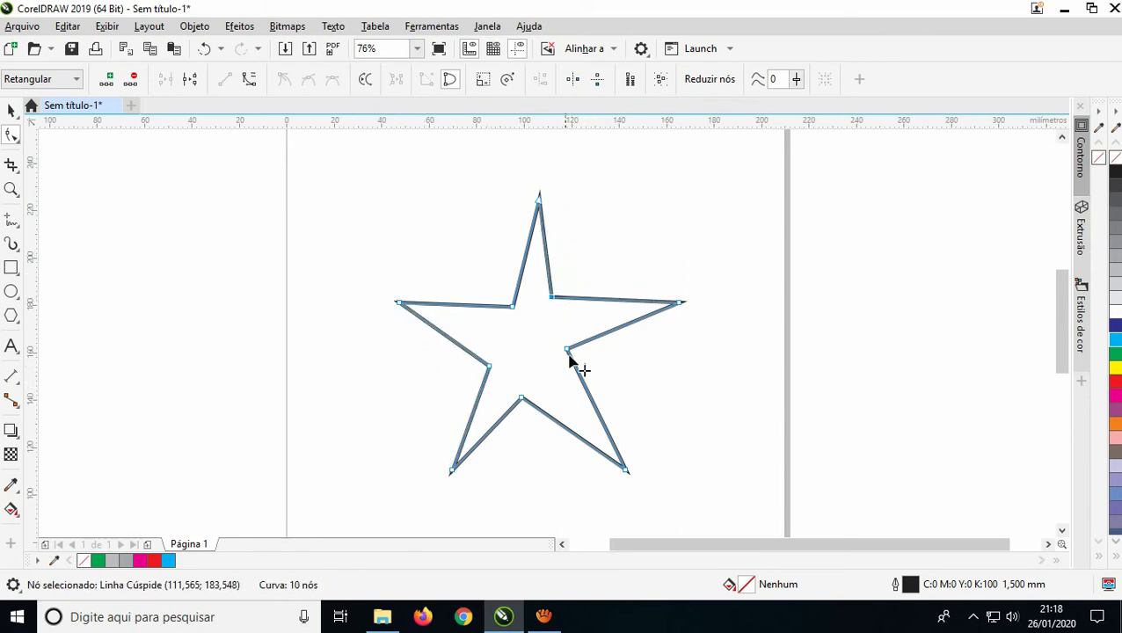
Step: Even out the star by moving its inner corner nodes, its two lower tips and its top tip individually
{"action": "mouse_move", "coordinate": [553, 300]}
{"action": "left_mouse_down"}
{"action": "mouse_move", "coordinate": [558, 310]}
{"action": "mouse_move", "coordinate": [492, 309]}
{"action": "mouse_move", "coordinate": [573, 310]}
{"action": "left_mouse_up"}
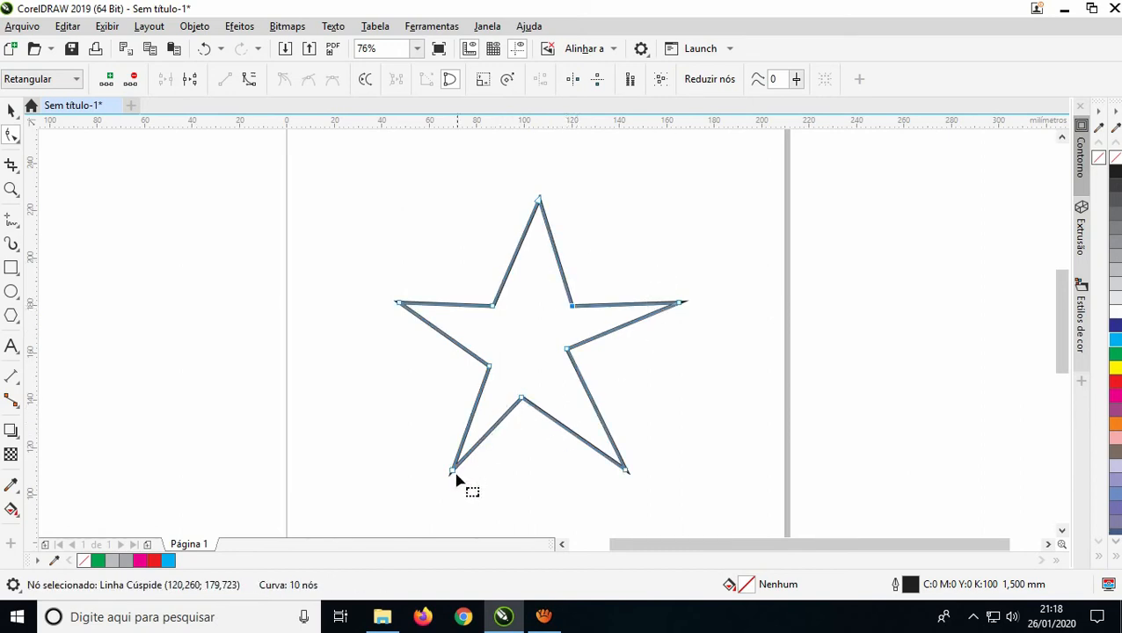
{"action": "left_click_drag", "start_coordinate": [453, 470], "coordinate": [428, 482]}
{"action": "left_click_drag", "start_coordinate": [524, 398], "coordinate": [526, 411]}
{"action": "left_click_drag", "start_coordinate": [625, 472], "coordinate": [623, 483]}
{"action": "mouse_move", "coordinate": [539, 202]}
{"action": "left_mouse_down"}
{"action": "mouse_move", "coordinate": [523, 203]}
{"action": "mouse_move", "coordinate": [538, 214]}
{"action": "left_mouse_up"}
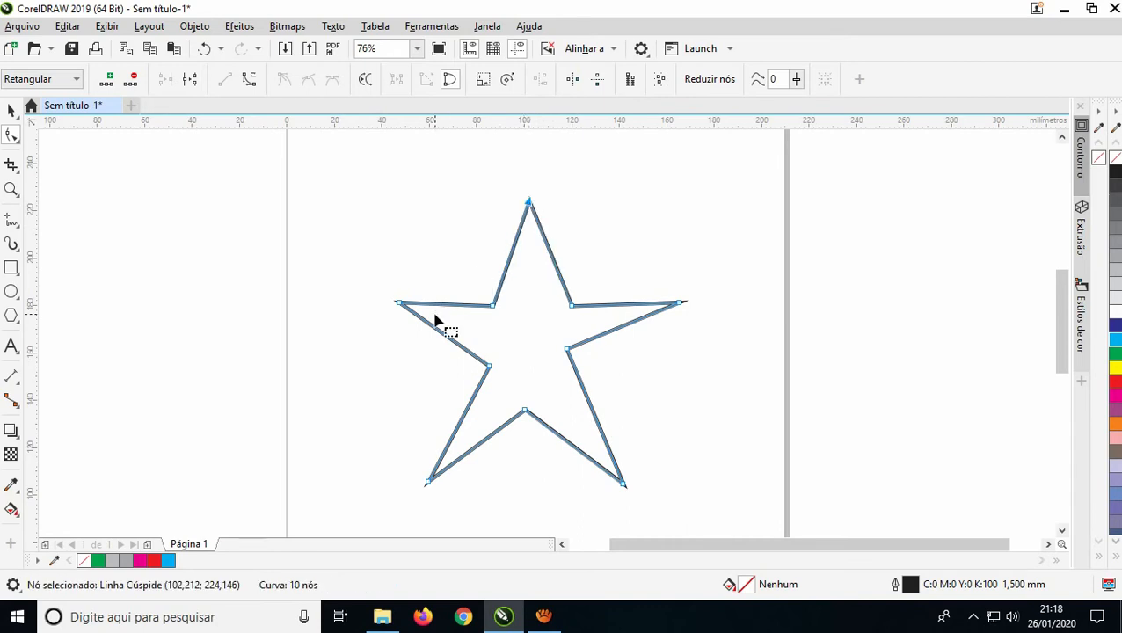
{"action": "left_click_drag", "start_coordinate": [490, 371], "coordinate": [494, 362]}
{"action": "left_click_drag", "start_coordinate": [532, 208], "coordinate": [545, 216]}
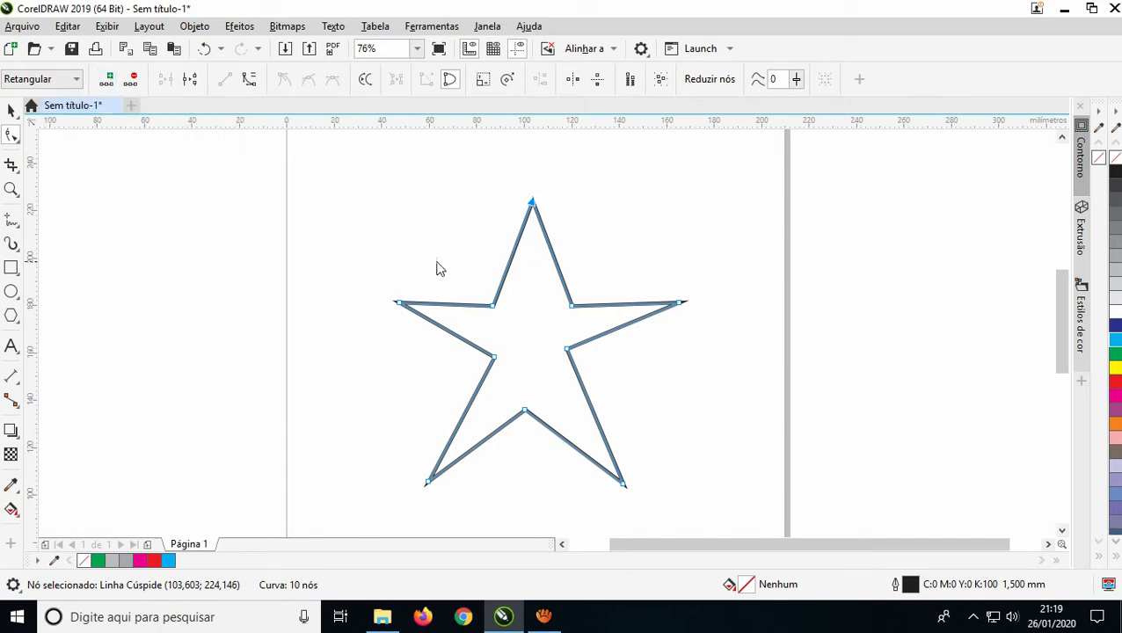
Step: Add a node midway along each side of the star's top point and pull both nodes outward to widen it
{"action": "left_click", "coordinate": [514, 254]}
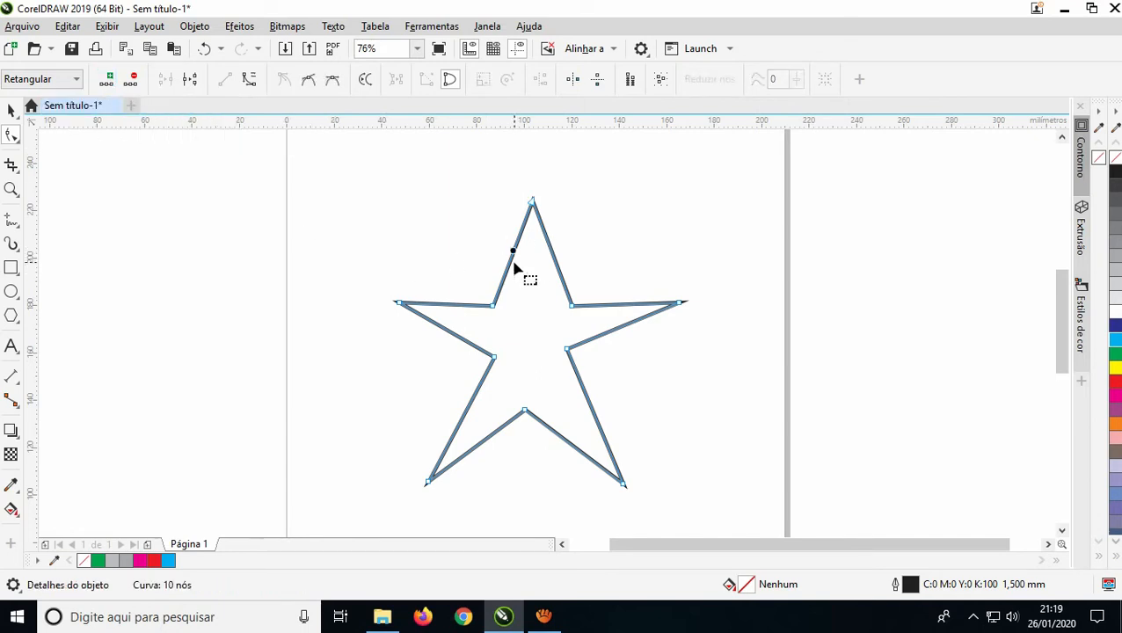
{"action": "left_click", "coordinate": [106, 80]}
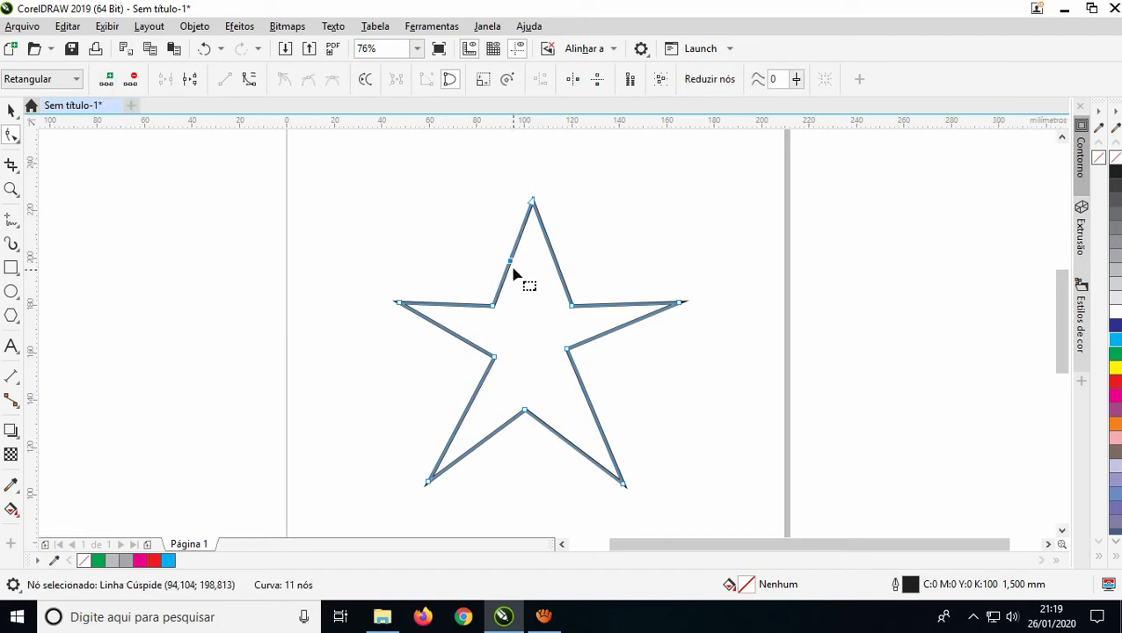
{"action": "mouse_move", "coordinate": [470, 253]}
{"action": "left_mouse_down"}
{"action": "mouse_move", "coordinate": [528, 278]}
{"action": "mouse_move", "coordinate": [479, 259]}
{"action": "left_mouse_up"}
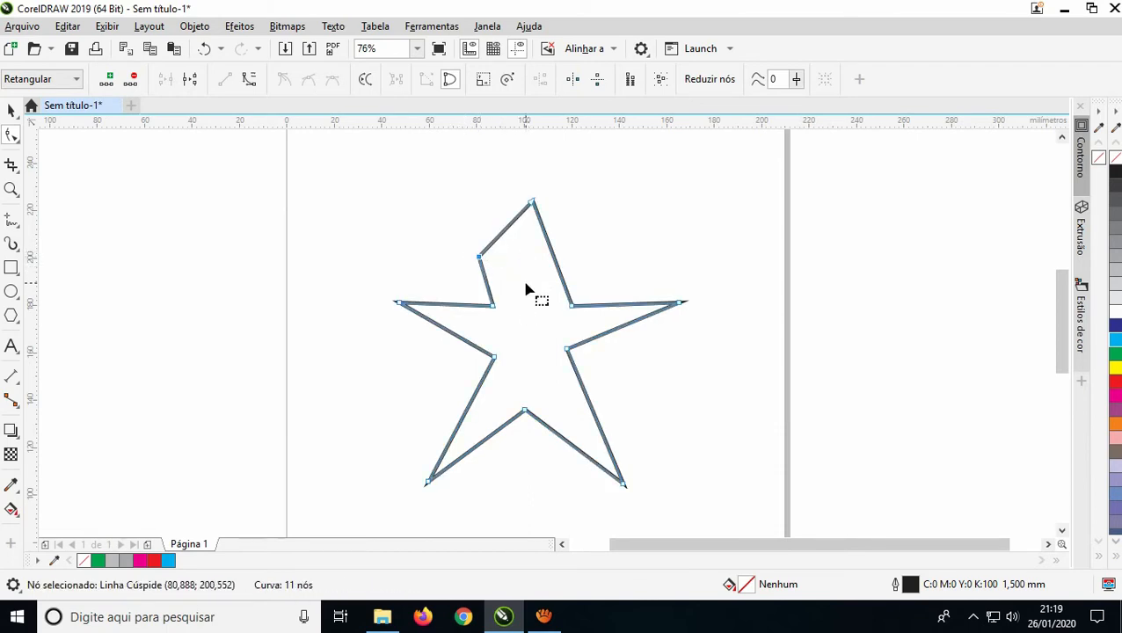
{"action": "left_click", "coordinate": [582, 272]}
{"action": "left_click", "coordinate": [553, 254]}
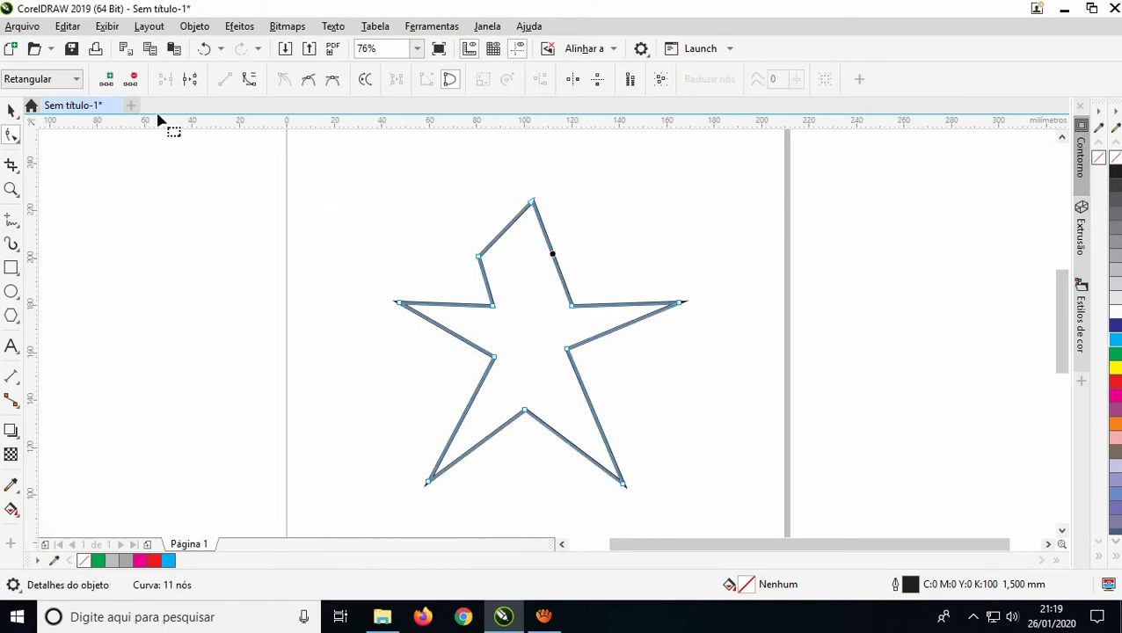
{"action": "left_click", "coordinate": [110, 81]}
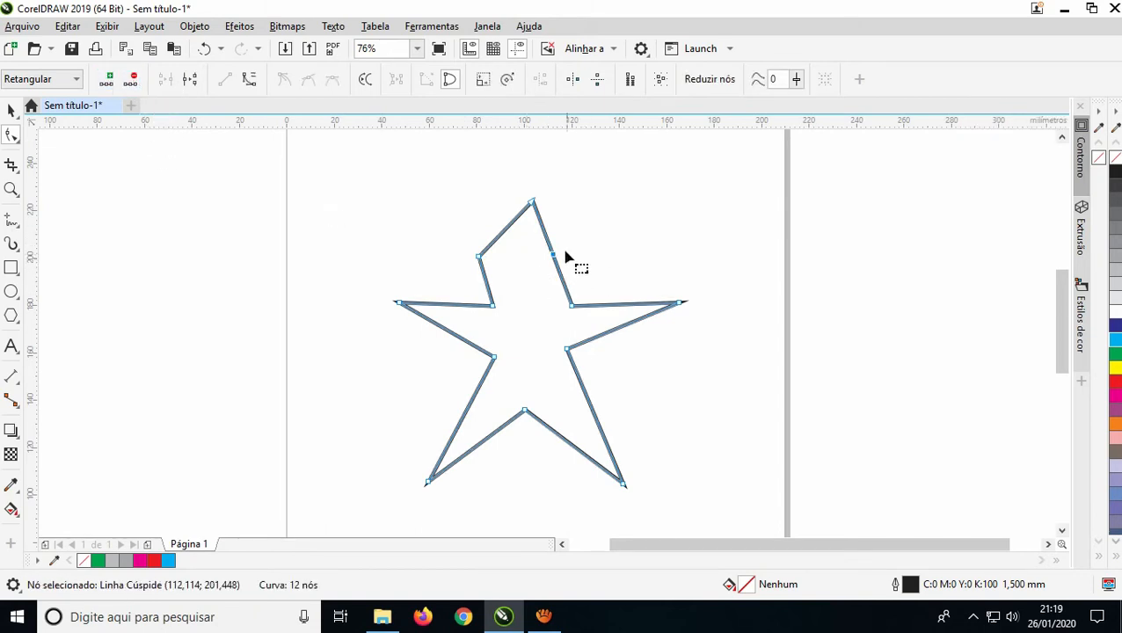
{"action": "left_click_drag", "start_coordinate": [555, 252], "coordinate": [592, 247]}
{"action": "left_click_drag", "start_coordinate": [478, 257], "coordinate": [463, 254]}
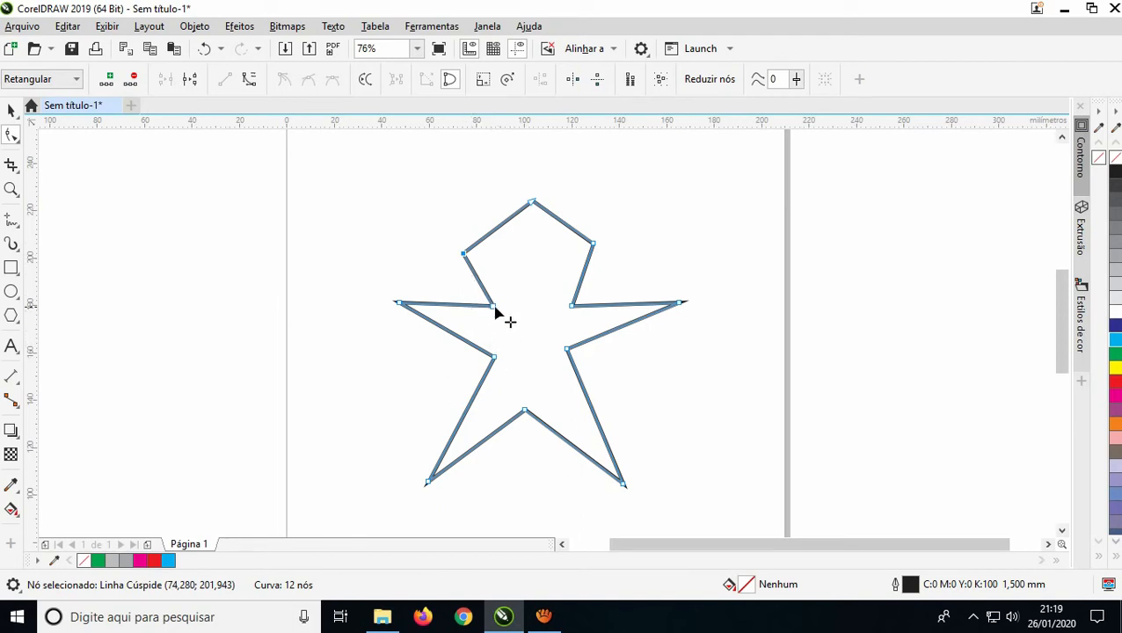
Step: Delete the star's left and right tip nodes and move the remaining waist nodes to make both sides nearly vertical
{"action": "left_click", "coordinate": [132, 81]}
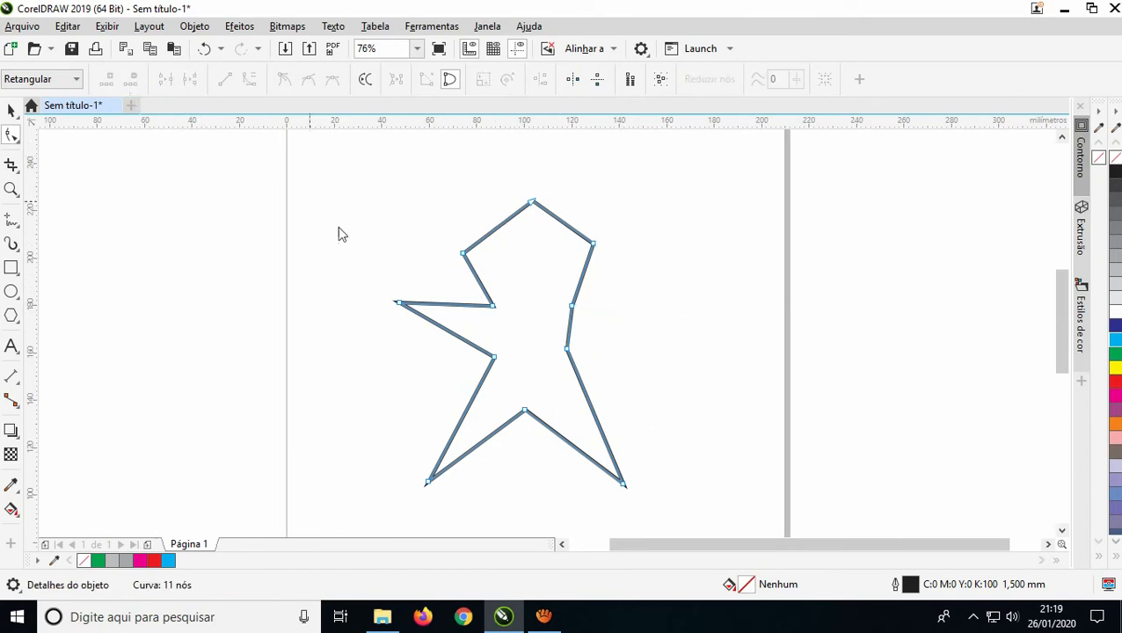
{"action": "left_click", "coordinate": [399, 305]}
{"action": "left_click", "coordinate": [132, 79]}
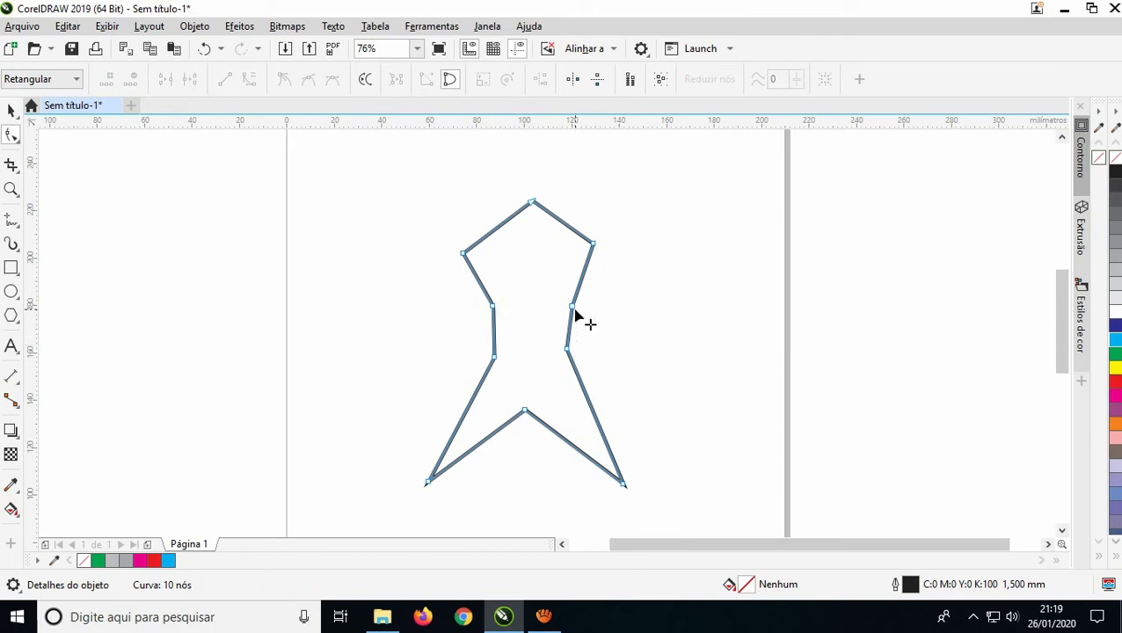
{"action": "left_click_drag", "start_coordinate": [572, 310], "coordinate": [565, 309]}
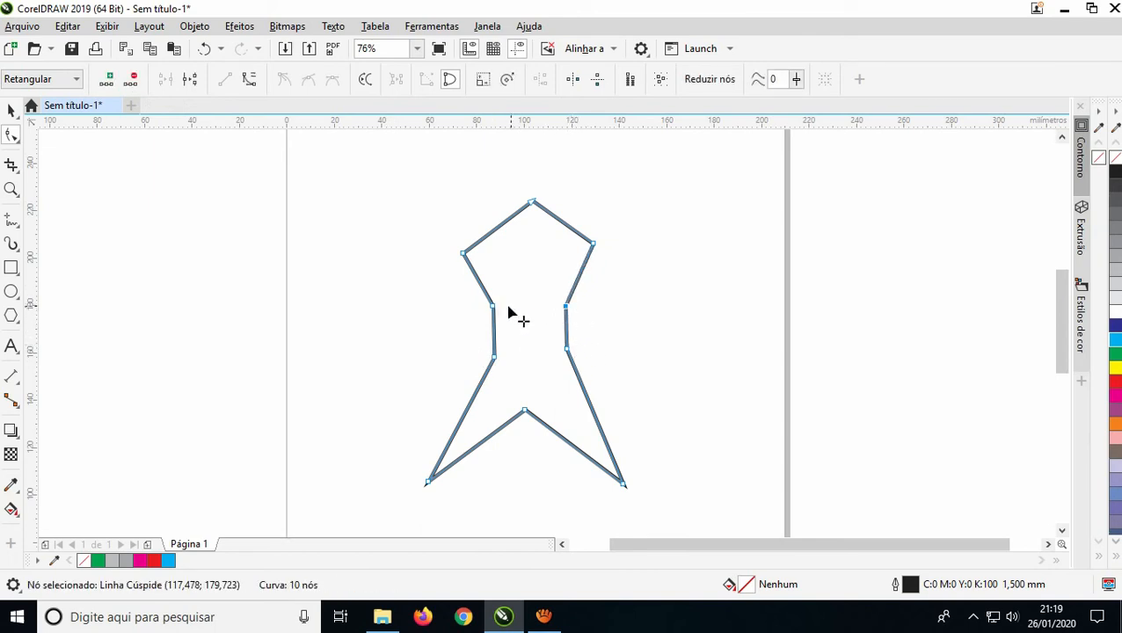
{"action": "left_click_drag", "start_coordinate": [494, 308], "coordinate": [498, 304]}
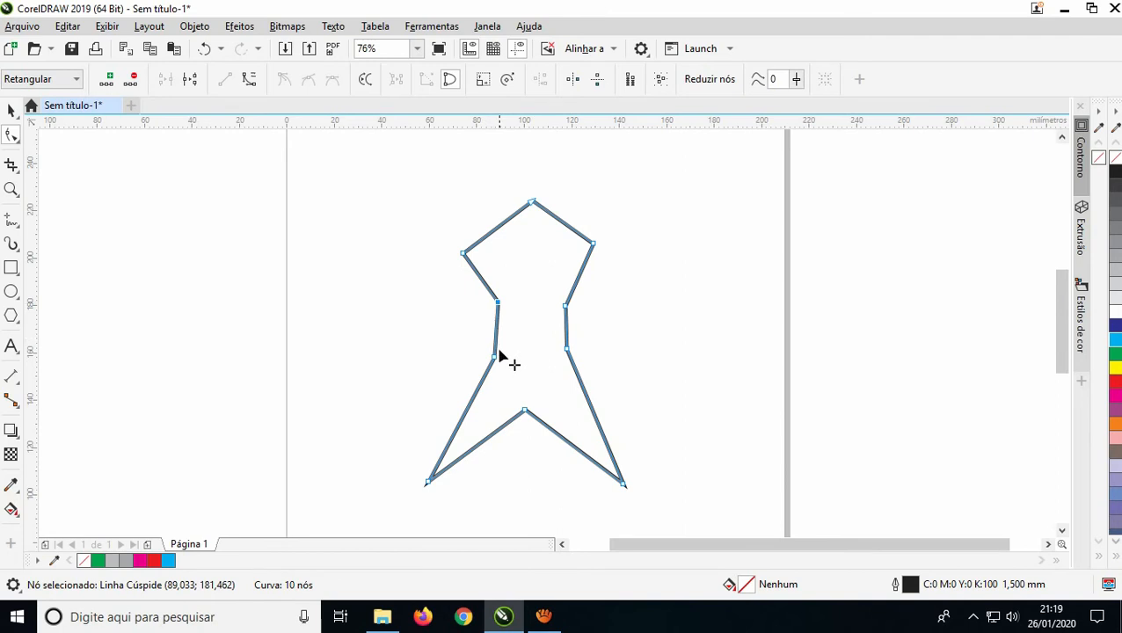
{"action": "left_click_drag", "start_coordinate": [494, 358], "coordinate": [498, 355]}
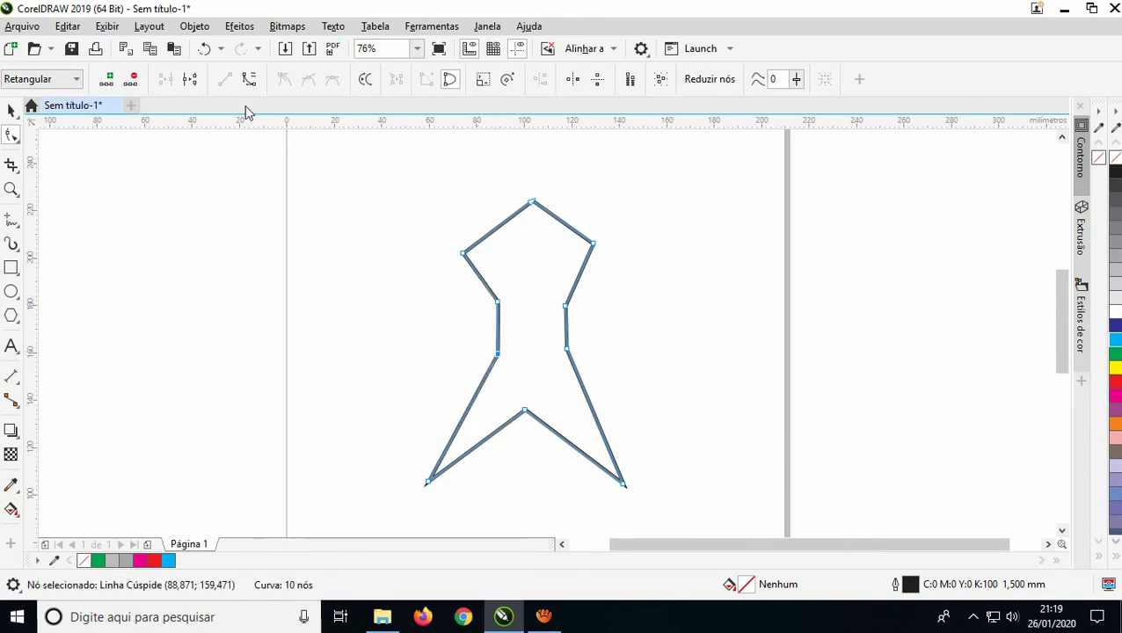
Step: Convert the head's two upper edges to curves and bow them outward into a rounded top, raising the top node slightly
{"action": "left_click", "coordinate": [496, 228]}
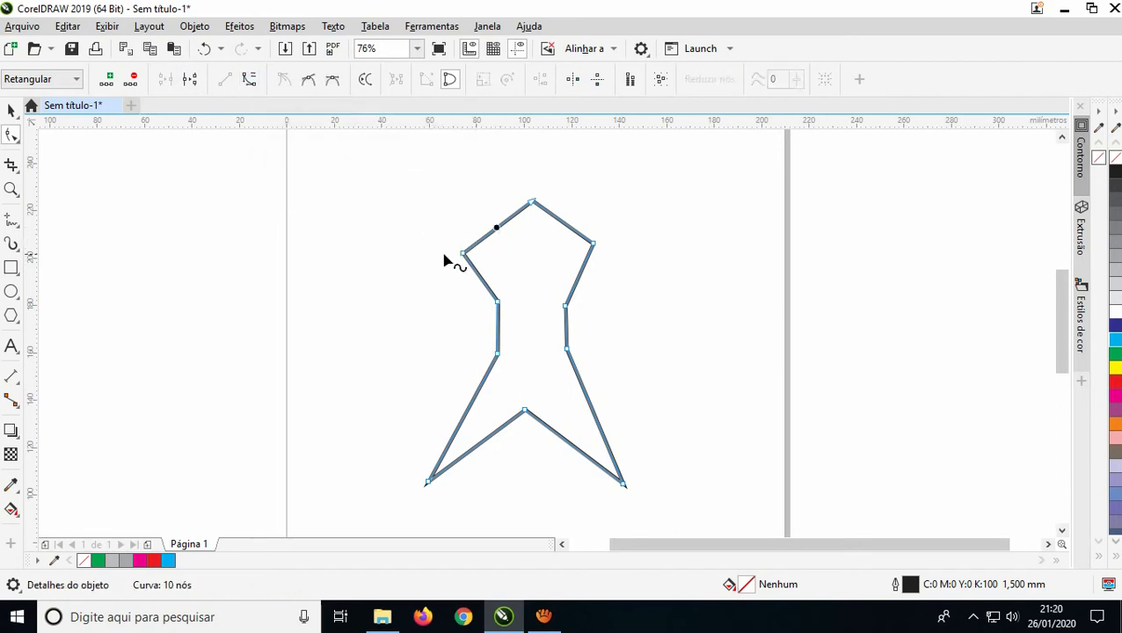
{"action": "left_click", "coordinate": [248, 79]}
{"action": "left_click_drag", "start_coordinate": [501, 232], "coordinate": [482, 210]}
{"action": "left_click_drag", "start_coordinate": [563, 222], "coordinate": [579, 205]}
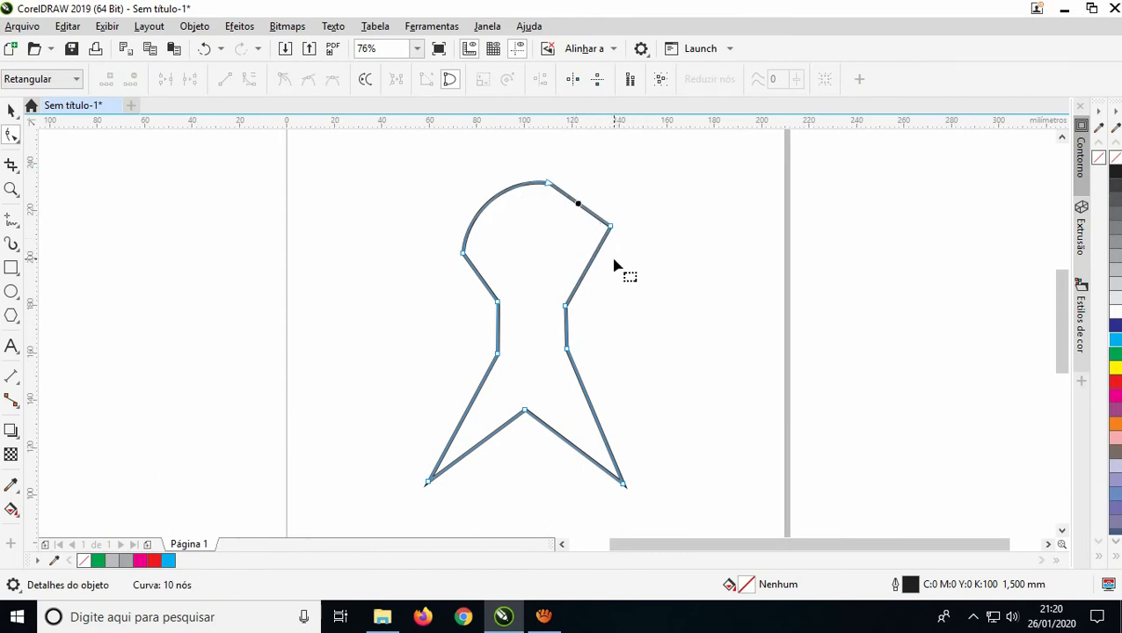
{"action": "key", "text": "ctrl+z"}
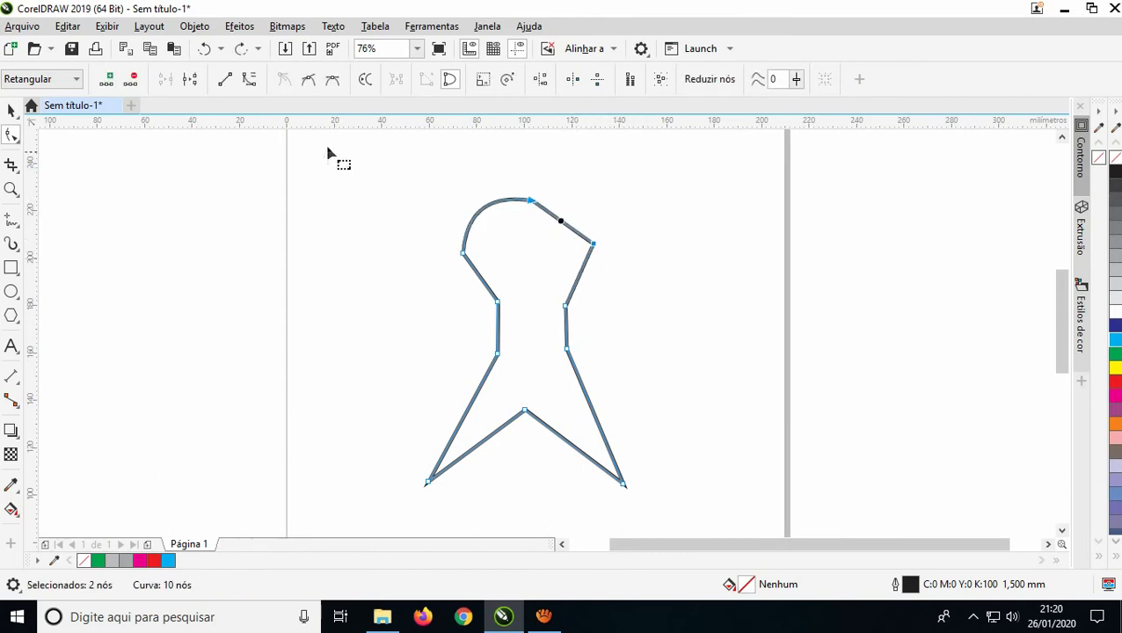
{"action": "left_click_drag", "start_coordinate": [570, 230], "coordinate": [535, 194]}
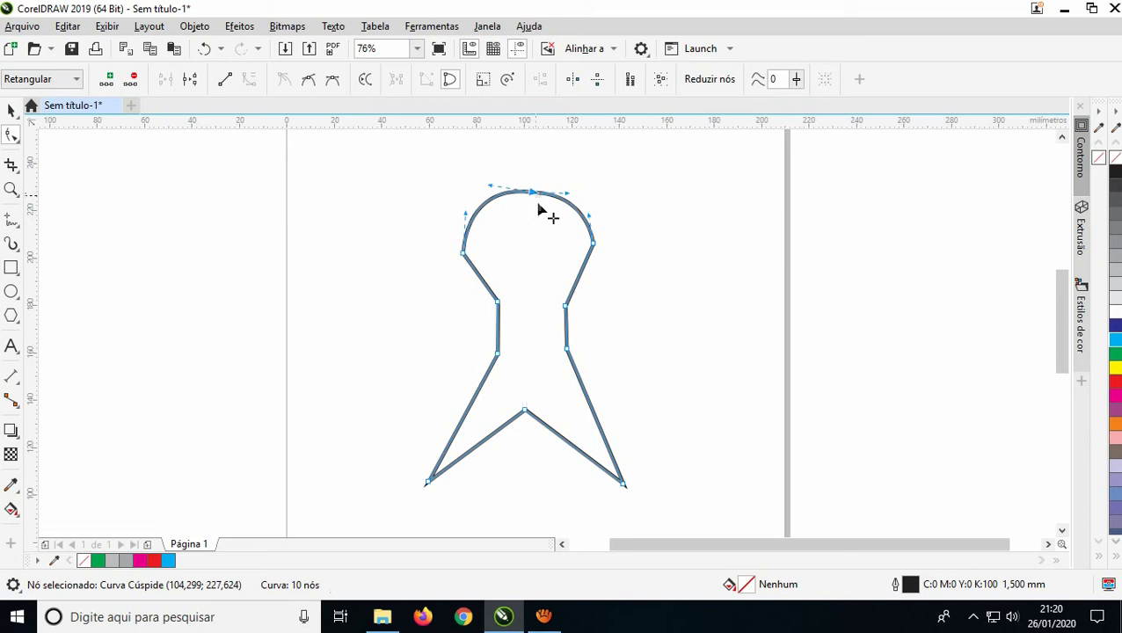
{"action": "left_click", "coordinate": [499, 210]}
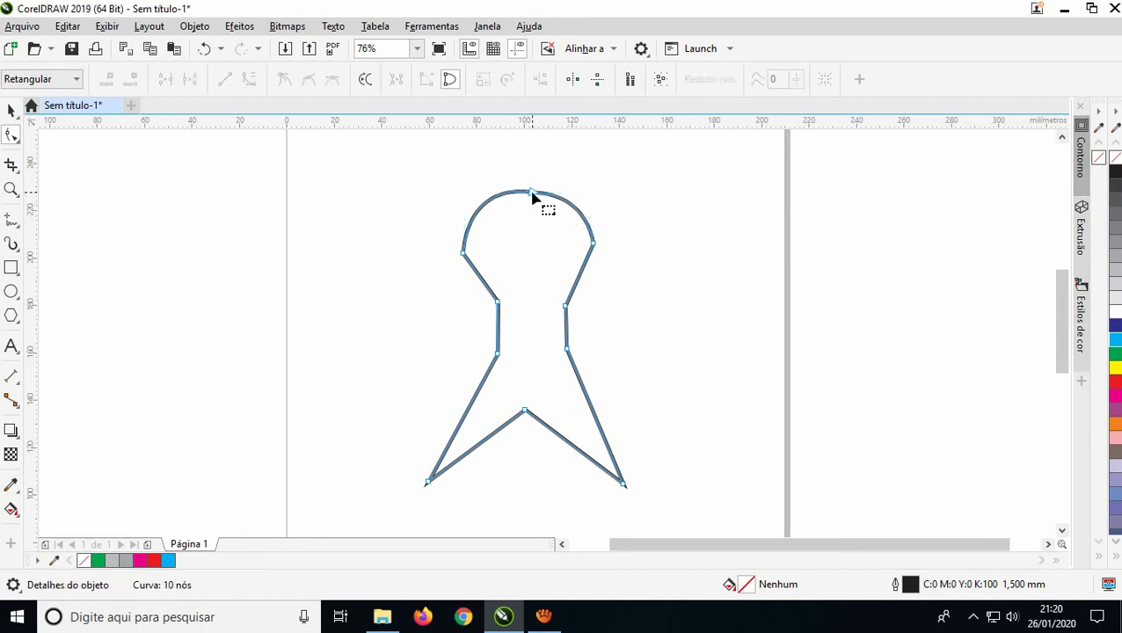
{"action": "left_click_drag", "start_coordinate": [534, 195], "coordinate": [537, 190]}
{"action": "left_click", "coordinate": [574, 209]}
{"action": "left_click", "coordinate": [576, 205]}
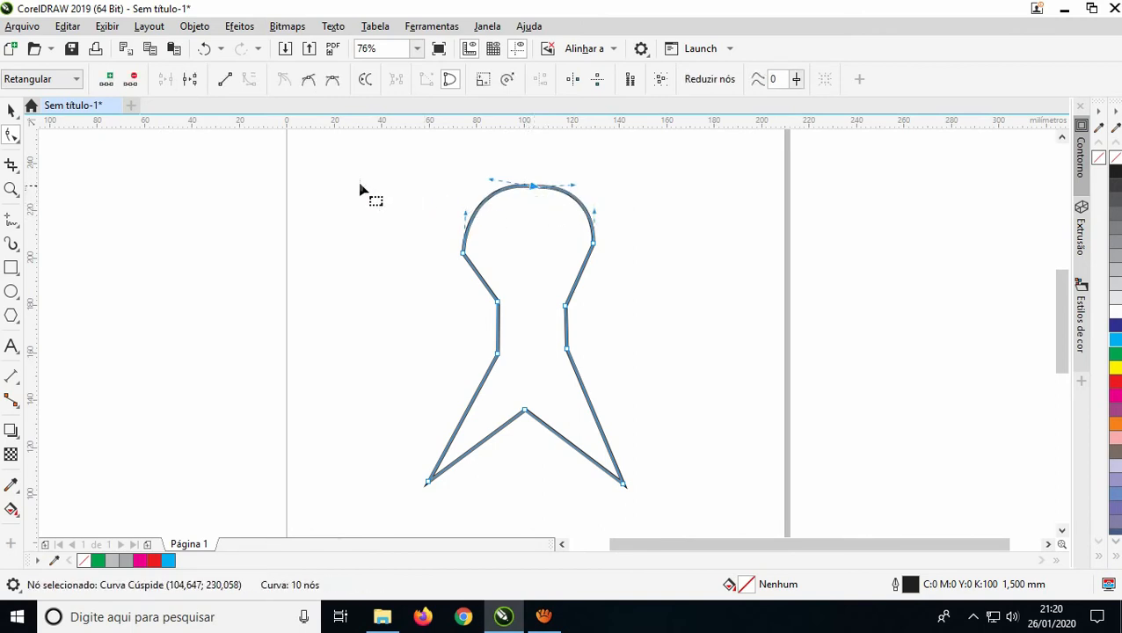
Step: Smooth the head's top node, shift it slightly left, and make it a symmetrical node
{"action": "left_click", "coordinate": [309, 80]}
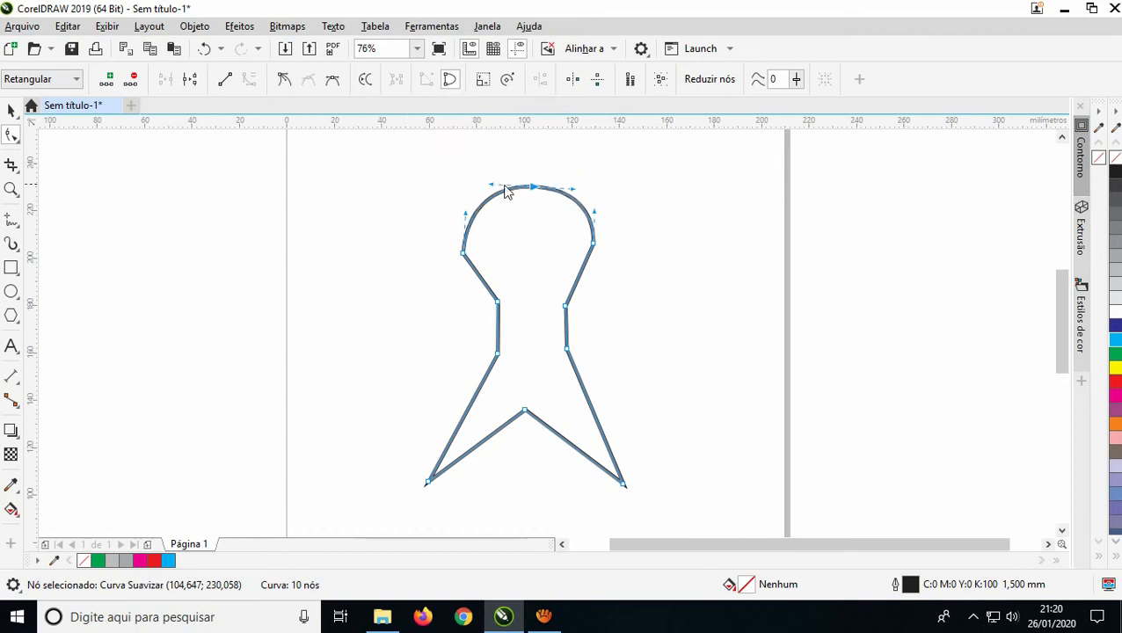
{"action": "left_click_drag", "start_coordinate": [537, 191], "coordinate": [528, 190]}
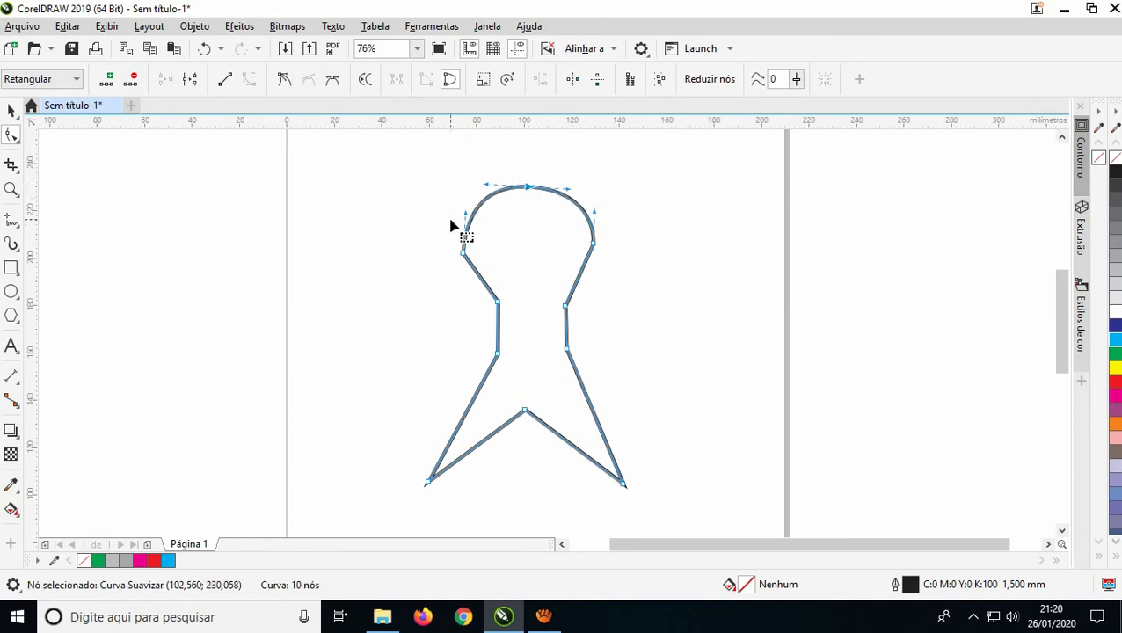
{"action": "left_click", "coordinate": [333, 82]}
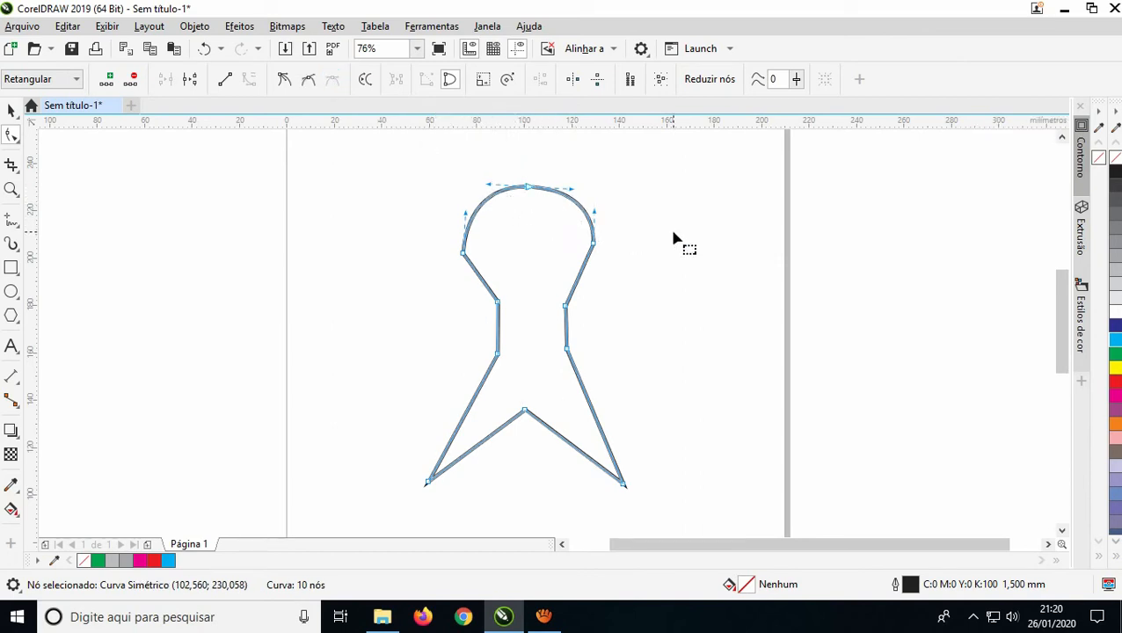
{"action": "left_click", "coordinate": [668, 280]}
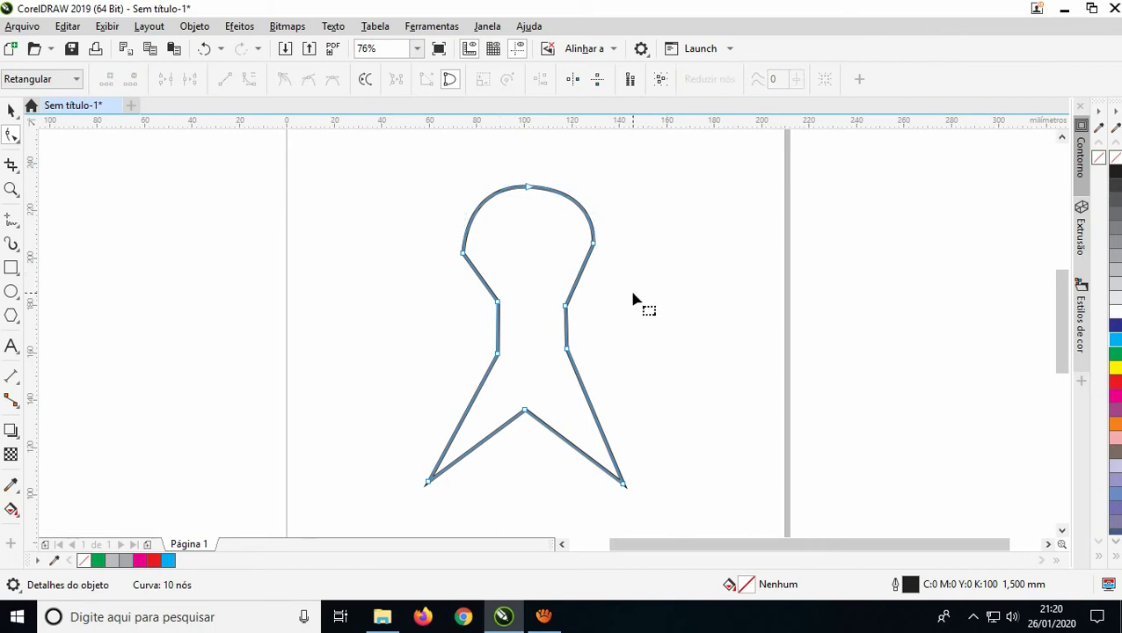
Step: Move the shape's lower-left tip slightly inward and stretch the top node up to about Y 287 mm
{"action": "left_click_drag", "start_coordinate": [428, 484], "coordinate": [481, 497]}
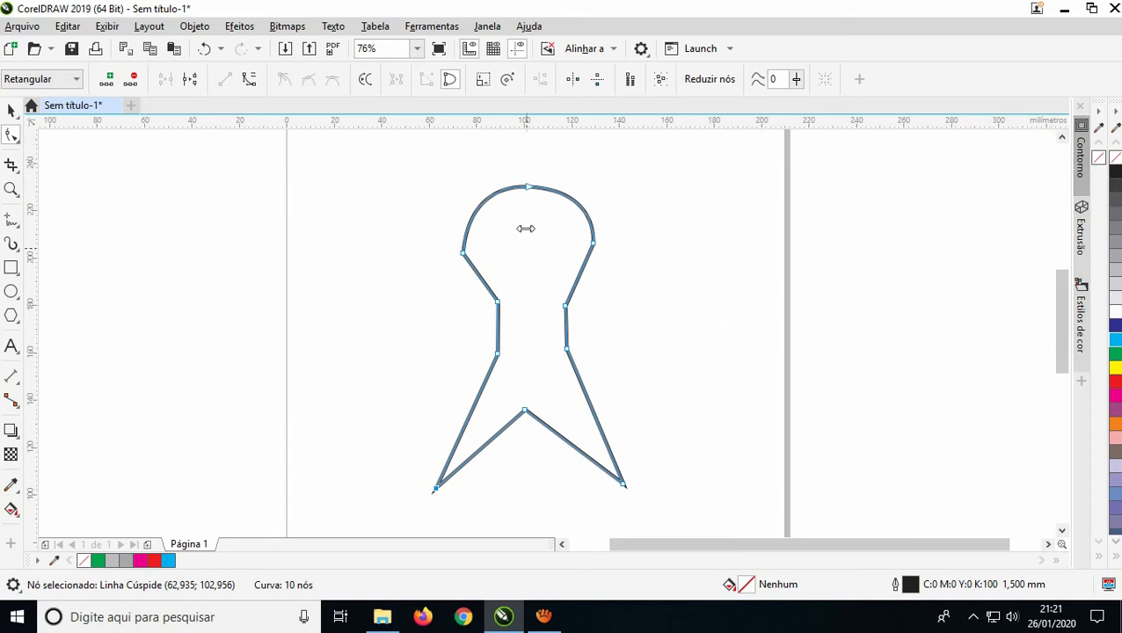
{"action": "left_click_drag", "start_coordinate": [528, 188], "coordinate": [529, 145]}
{"action": "scroll", "coordinate": [600, 321], "scroll_direction": "down", "scroll_amount": 2}
{"action": "left_click_drag", "start_coordinate": [566, 231], "coordinate": [565, 186]}
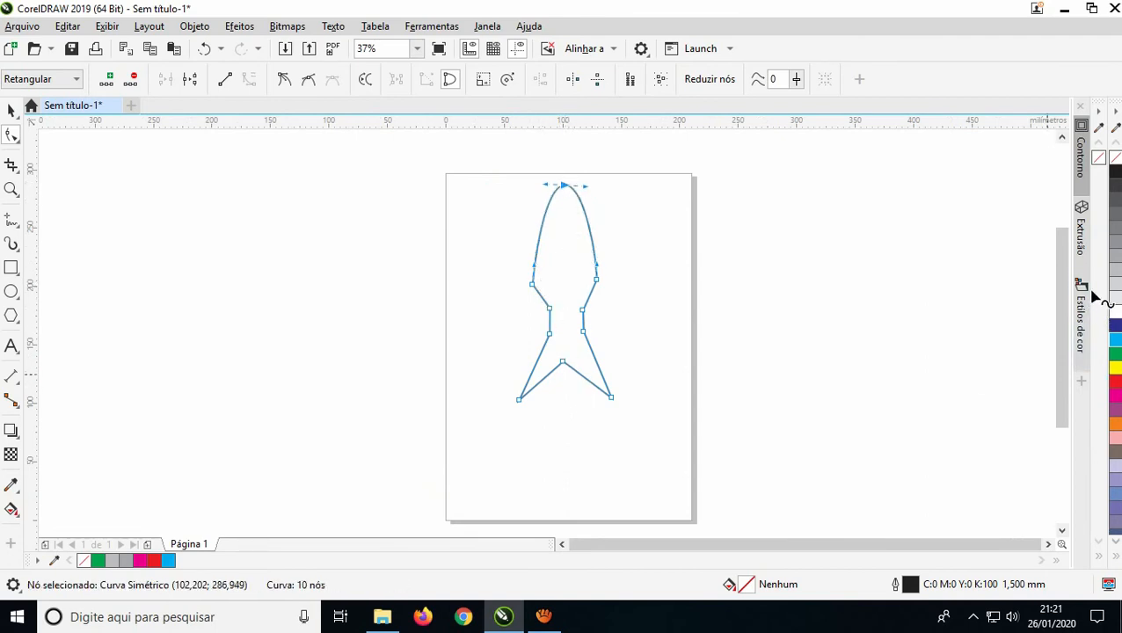
Step: Fill the fish-like shape with dark blue (C100 M100) and move it off the page to the left side
{"action": "left_click", "coordinate": [1114, 326]}
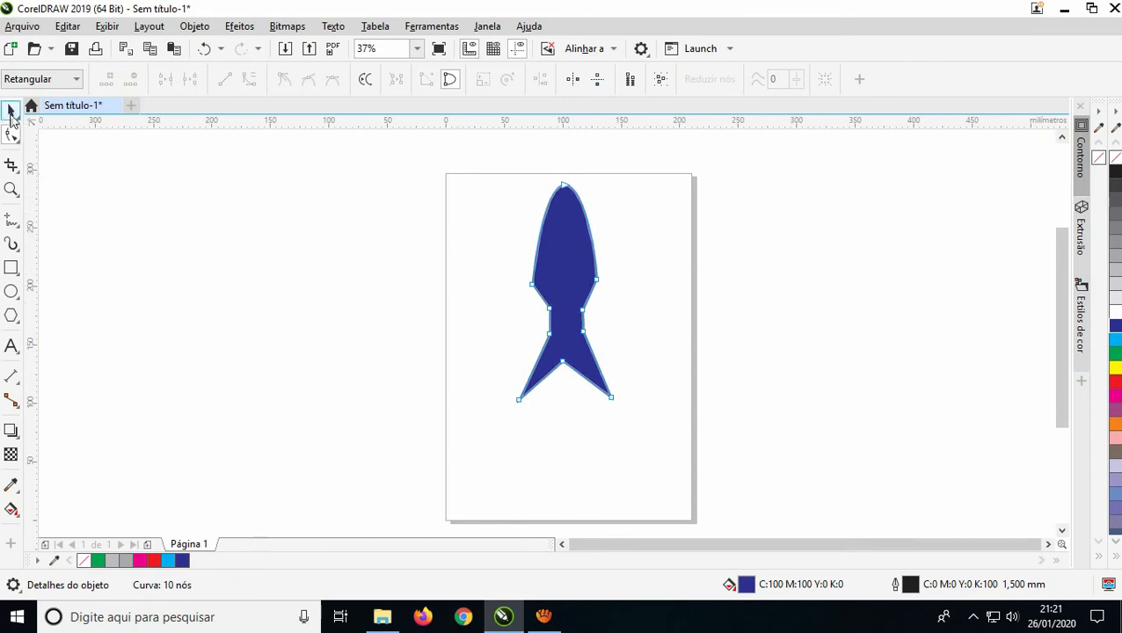
{"action": "left_click", "coordinate": [11, 110]}
{"action": "left_click_drag", "start_coordinate": [566, 244], "coordinate": [570, 291]}
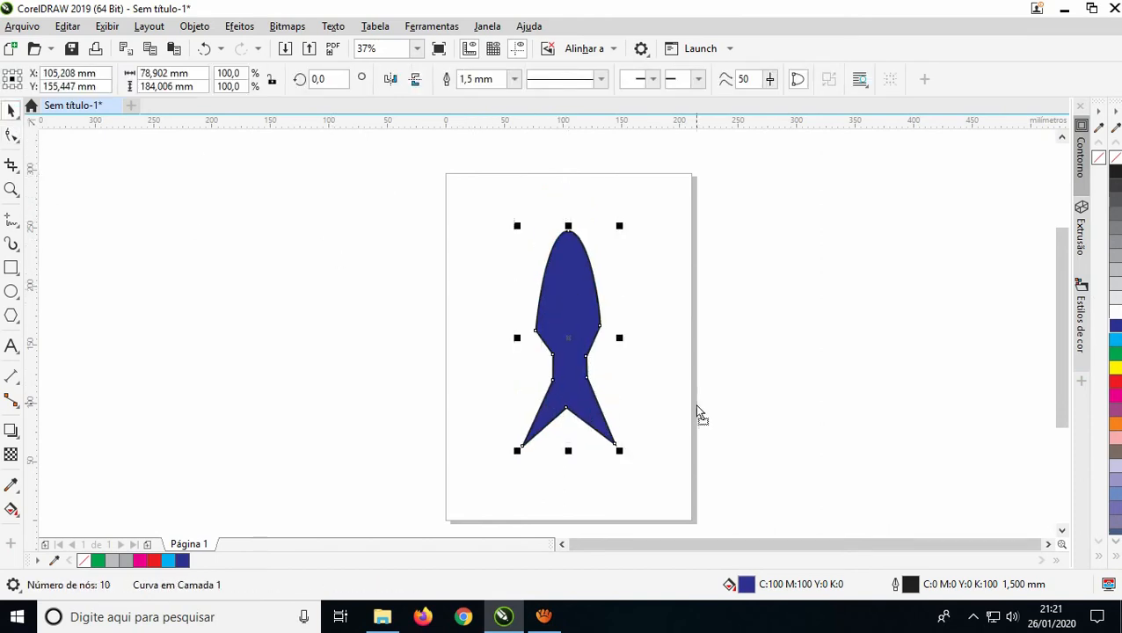
{"action": "left_click", "coordinate": [657, 410]}
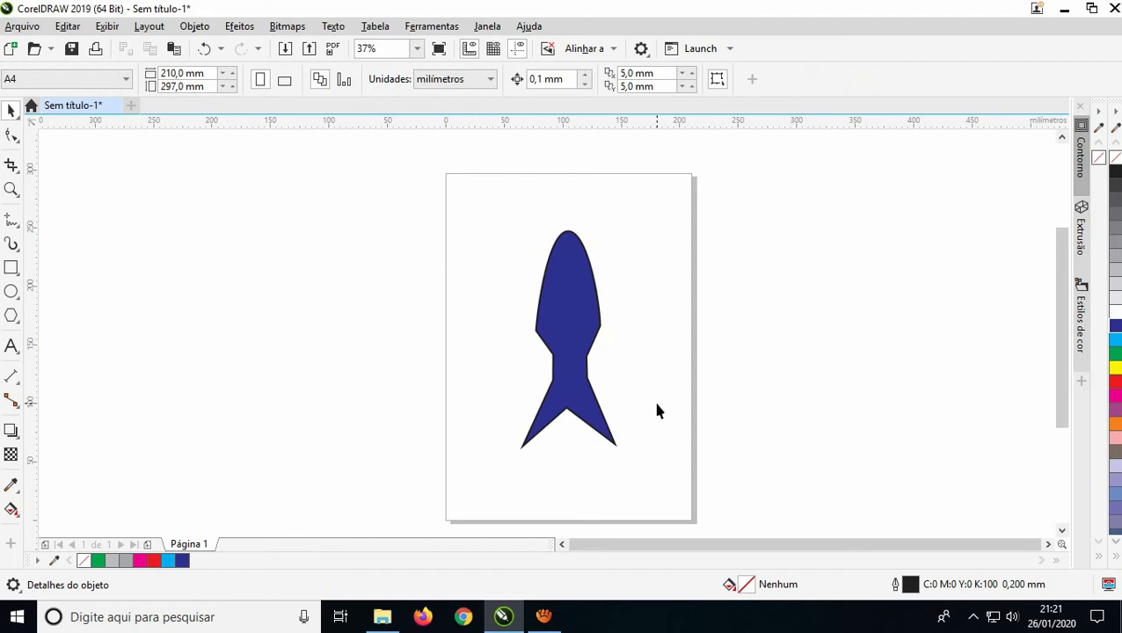
{"action": "left_click_drag", "start_coordinate": [554, 339], "coordinate": [334, 328]}
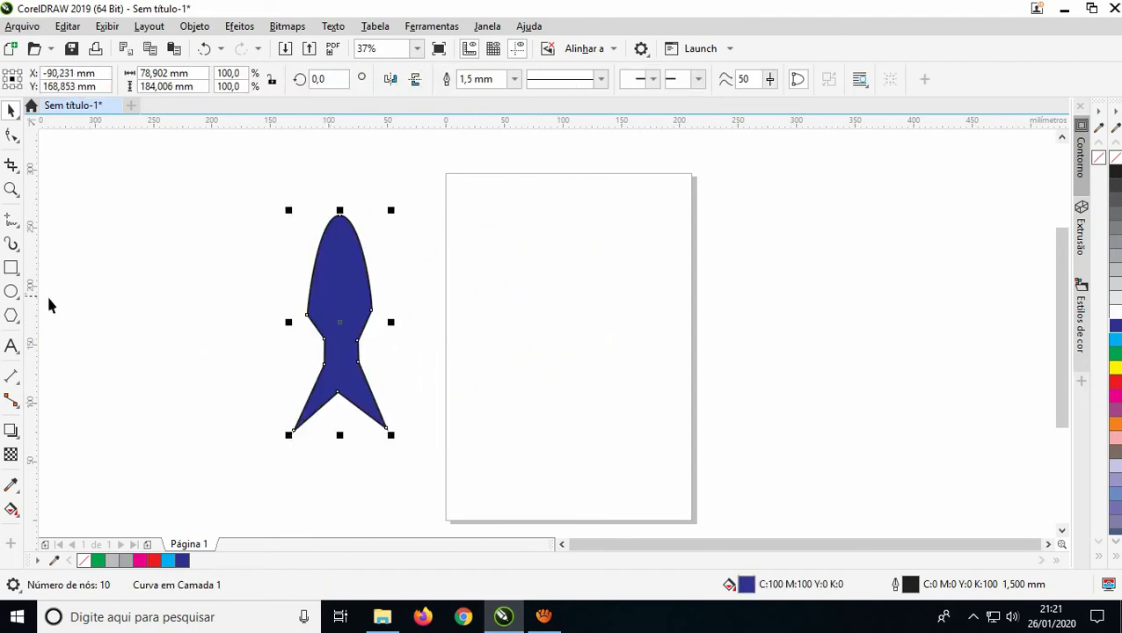
Step: Draw an ellipse about 162 mm wide and 132 mm high and swing its node to form an arc, a pie wedge and a full pie
{"action": "left_click", "coordinate": [11, 292]}
{"action": "left_click_drag", "start_coordinate": [476, 268], "coordinate": [666, 421]}
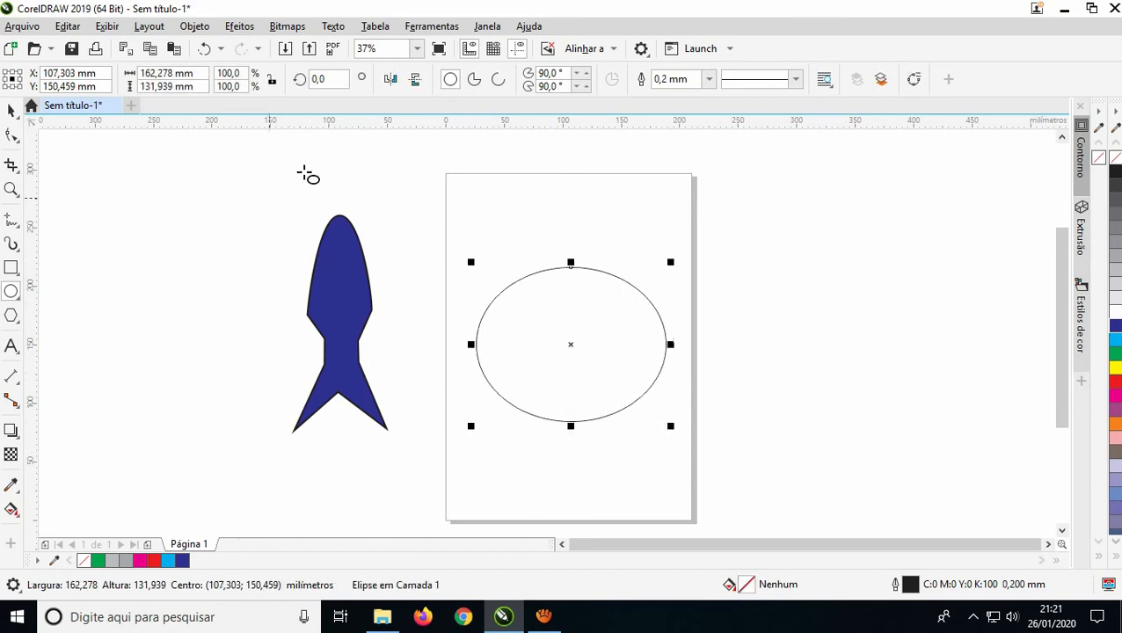
{"action": "left_click", "coordinate": [11, 135]}
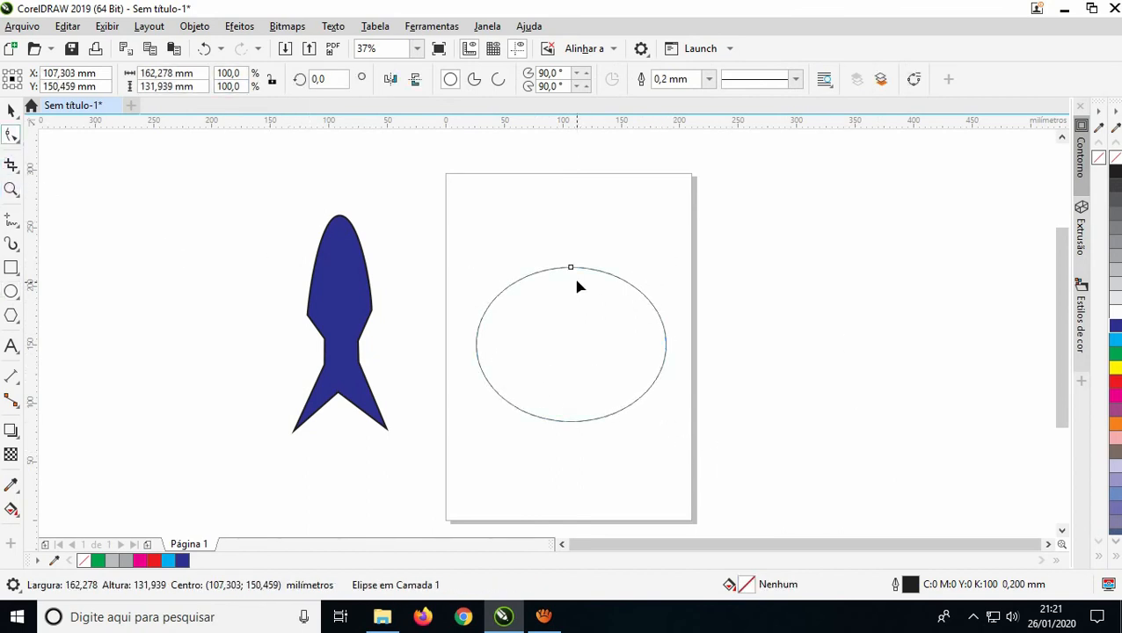
{"action": "left_click_drag", "start_coordinate": [571, 270], "coordinate": [651, 396]}
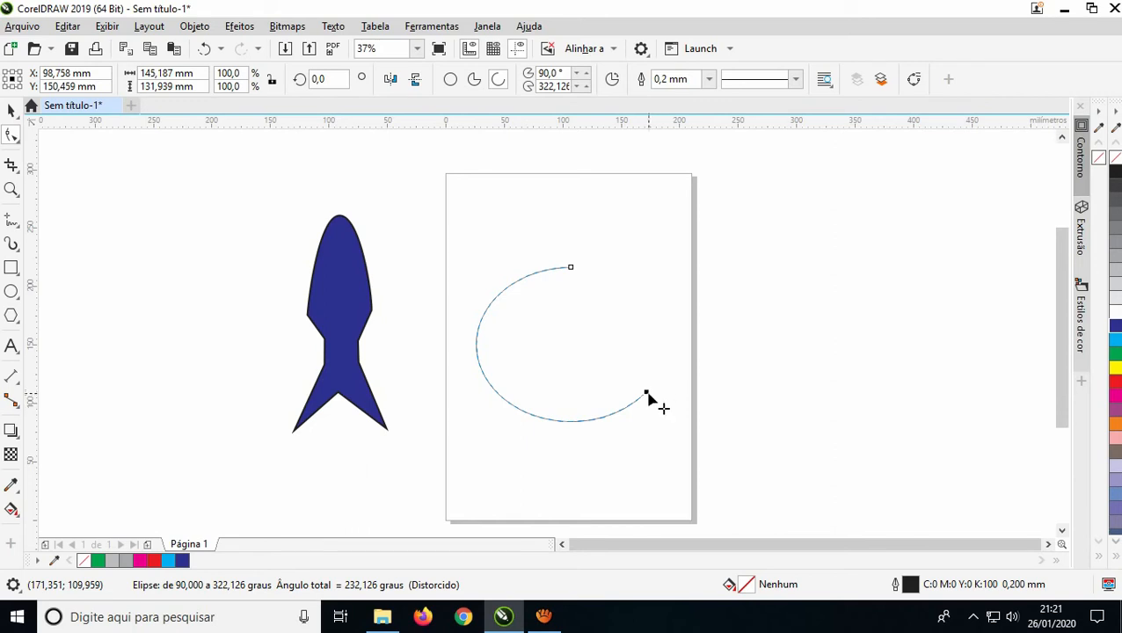
{"action": "left_click_drag", "start_coordinate": [648, 394], "coordinate": [525, 336]}
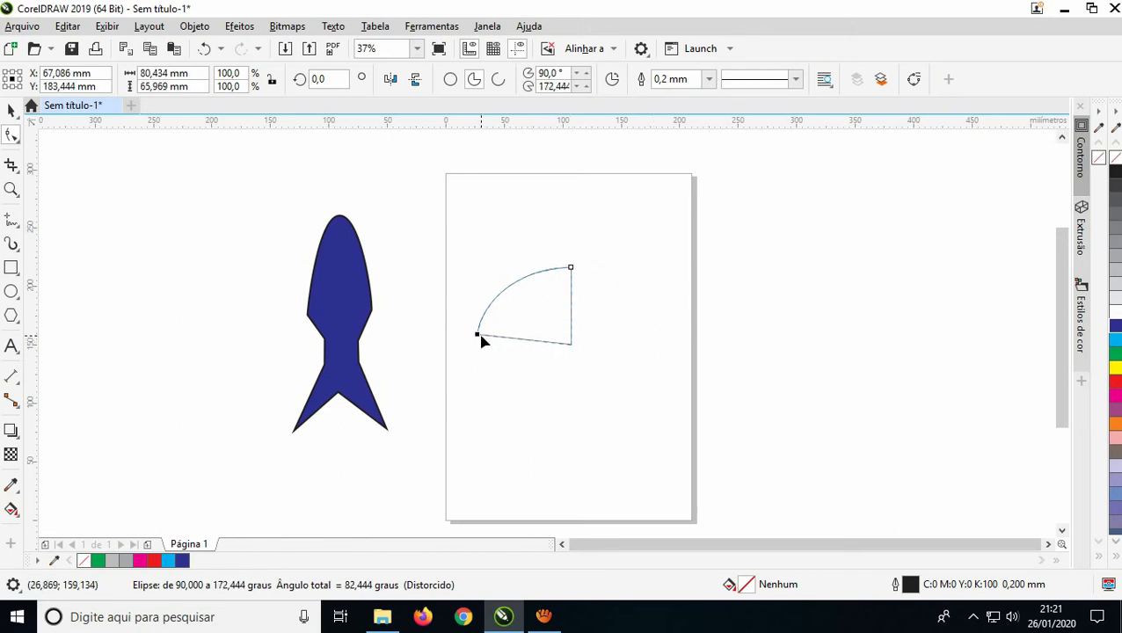
{"action": "left_click_drag", "start_coordinate": [477, 336], "coordinate": [572, 269]}
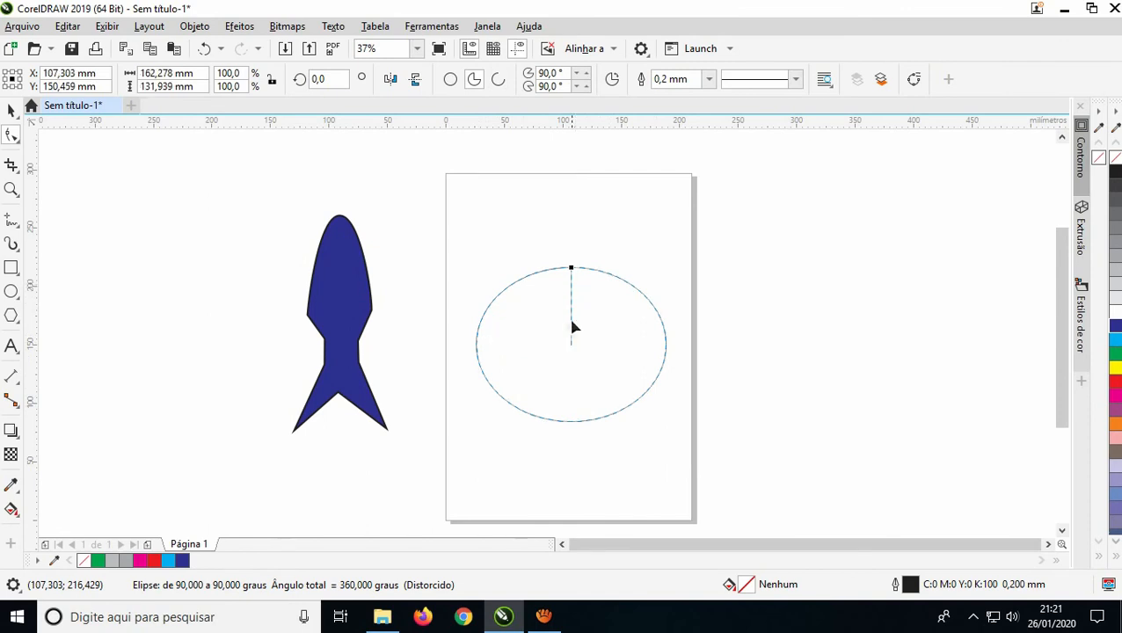
Step: Convert the full pie ellipse to curves and test bending its upper-right segment inward, undoing the bend
{"action": "left_click", "coordinate": [201, 29]}
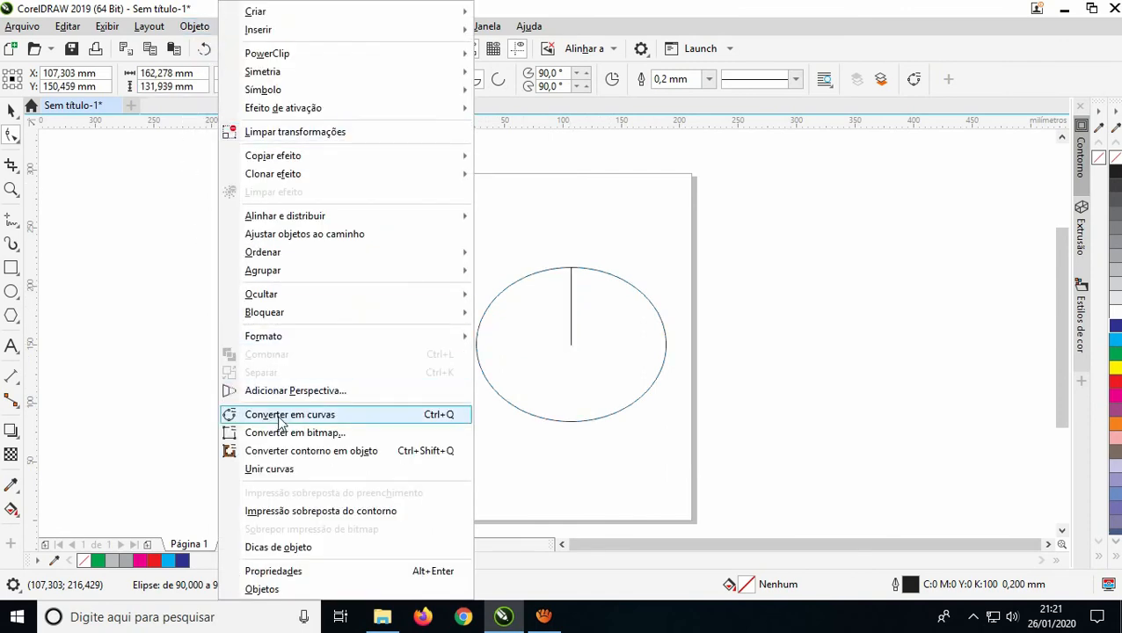
{"action": "left_click", "coordinate": [280, 425]}
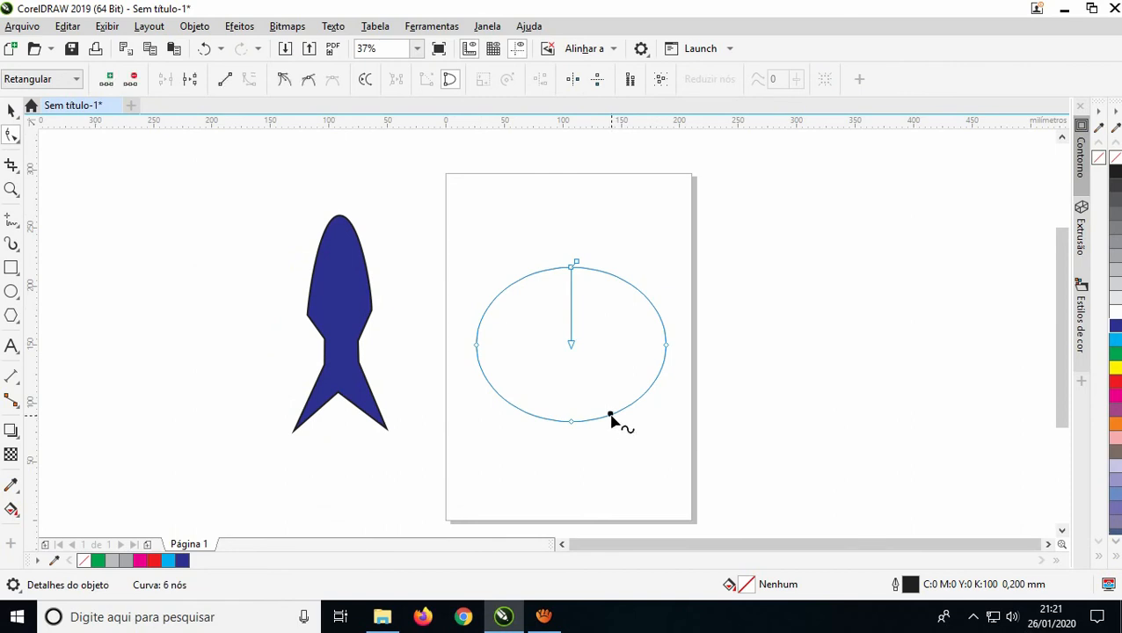
{"action": "left_click_drag", "start_coordinate": [644, 295], "coordinate": [604, 357]}
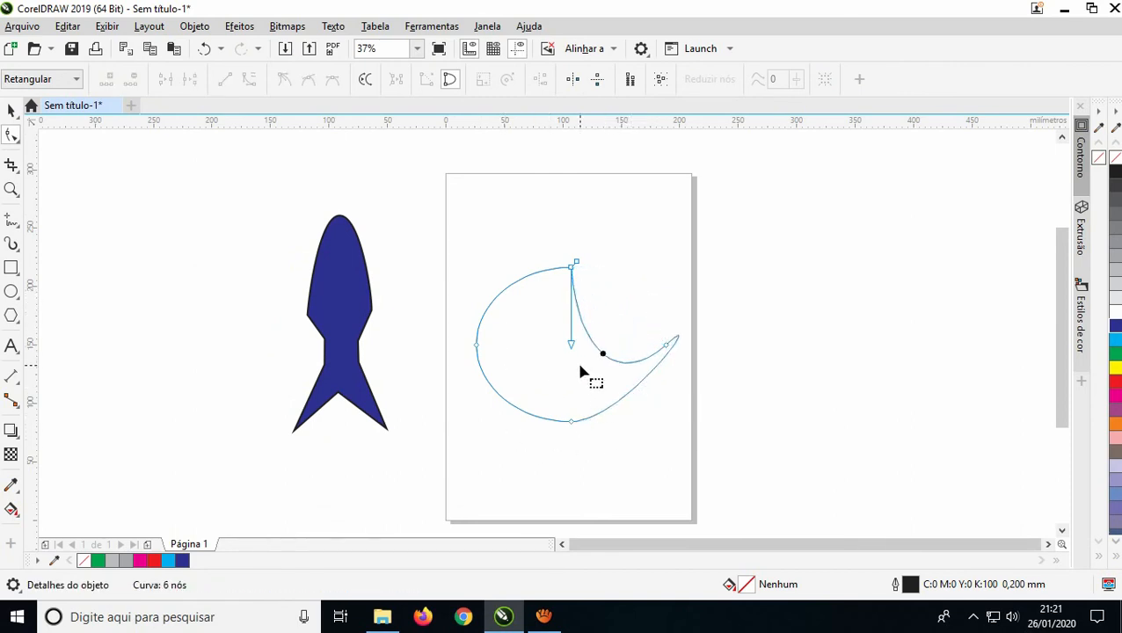
{"action": "key", "text": "ctrl+z"}
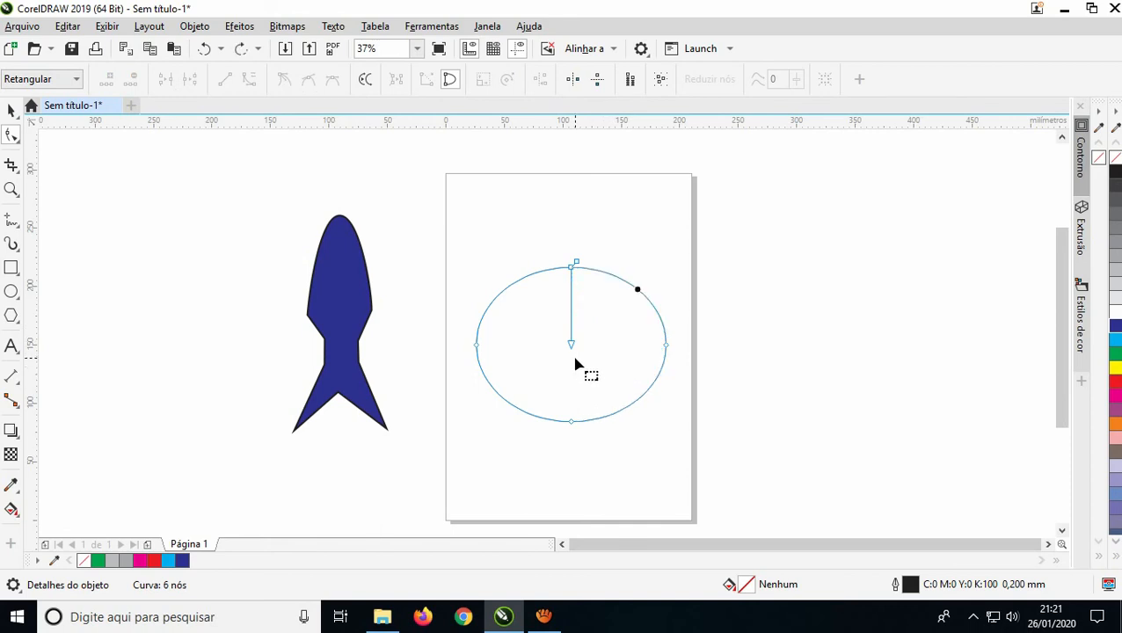
Step: Add a node on the ellipse's lower-right segment and convert the lower-left, upper-left and upper-right segments to straight lines
{"action": "left_click", "coordinate": [572, 422]}
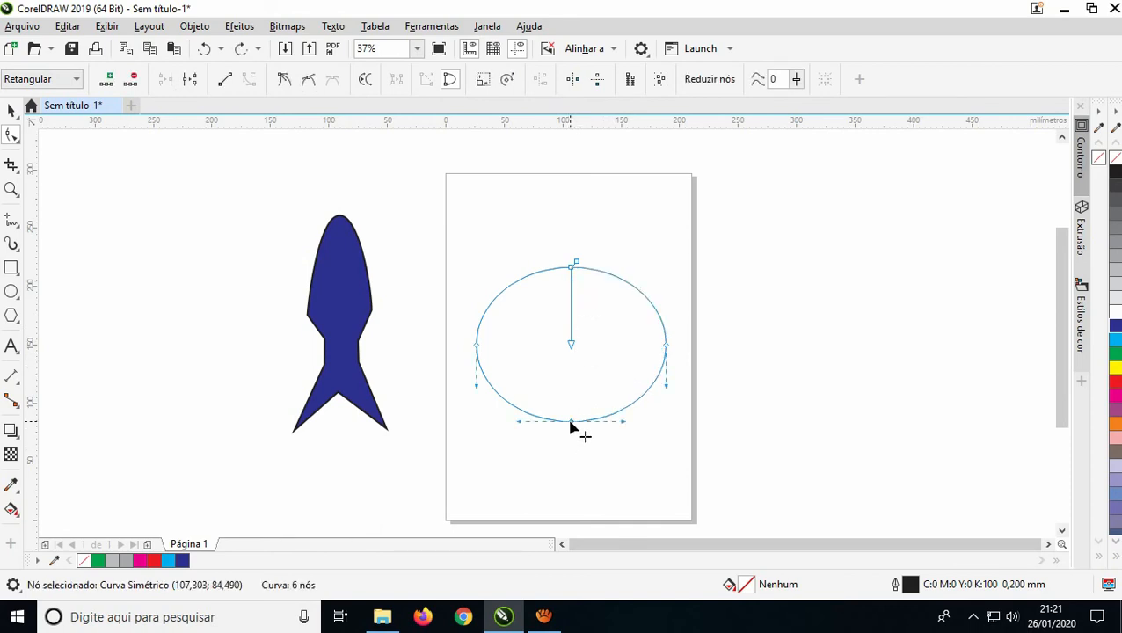
{"action": "left_click", "coordinate": [110, 79]}
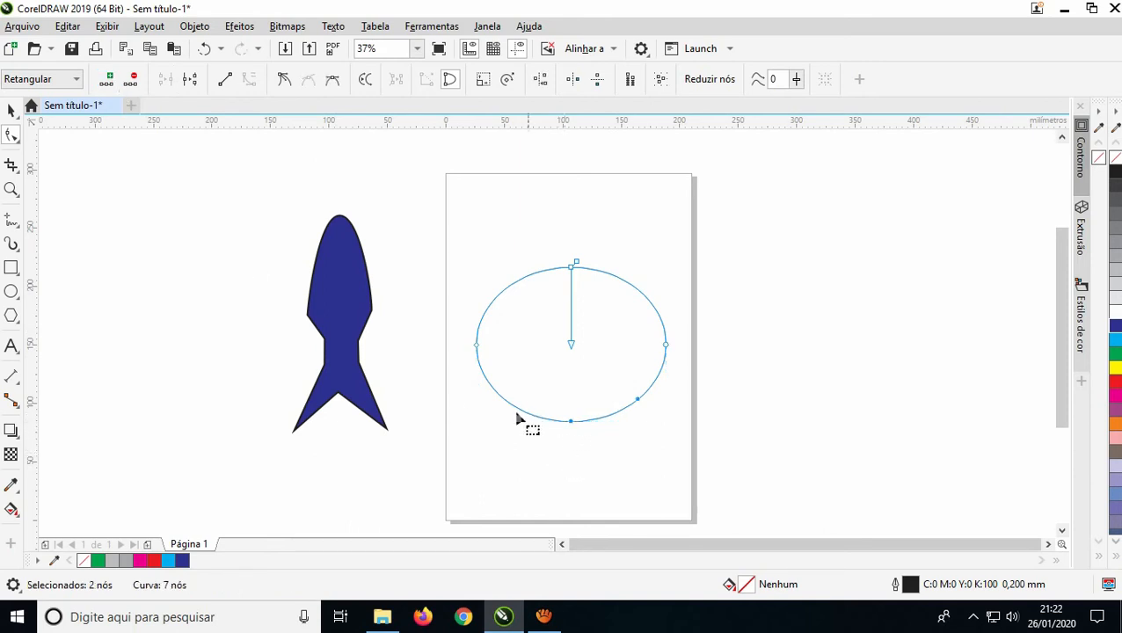
{"action": "left_click", "coordinate": [523, 411]}
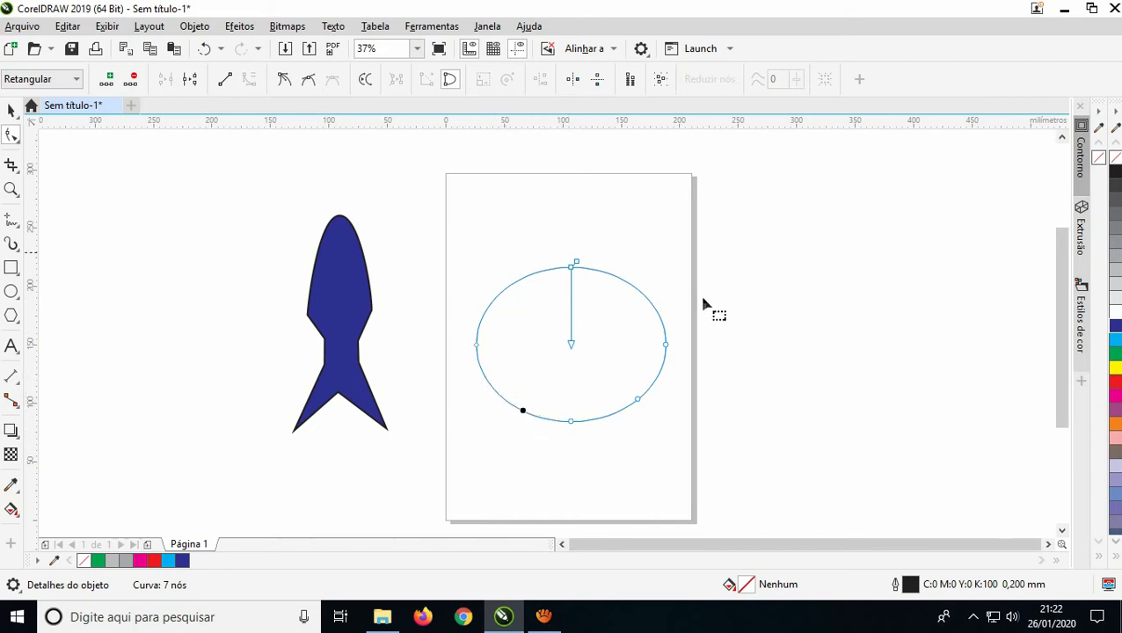
{"action": "left_click", "coordinate": [226, 79]}
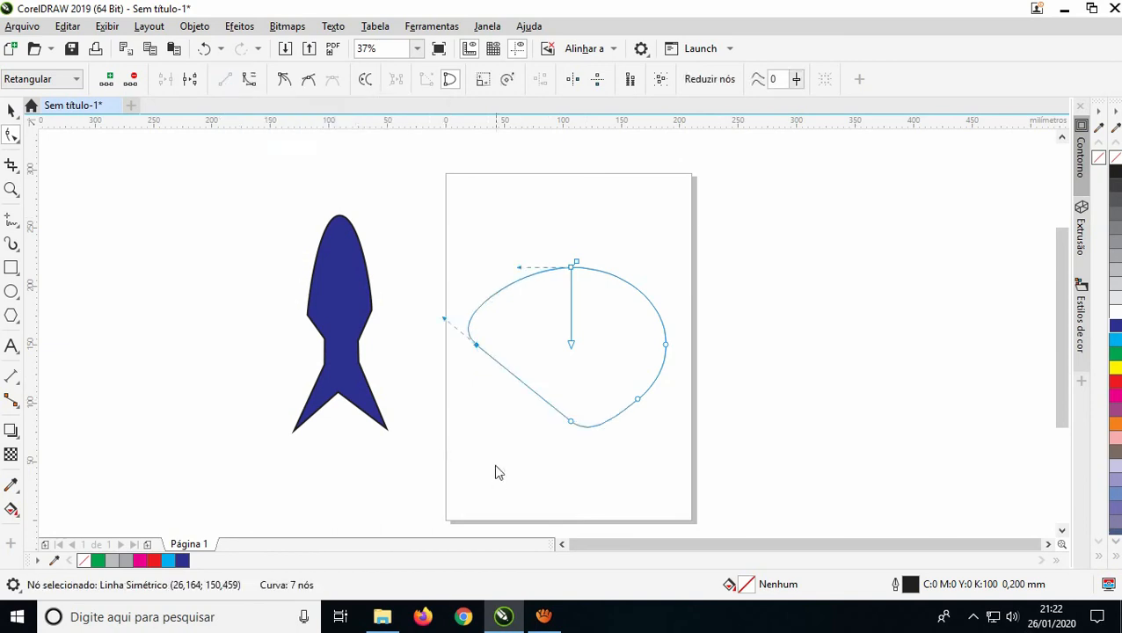
{"action": "left_click", "coordinate": [514, 283]}
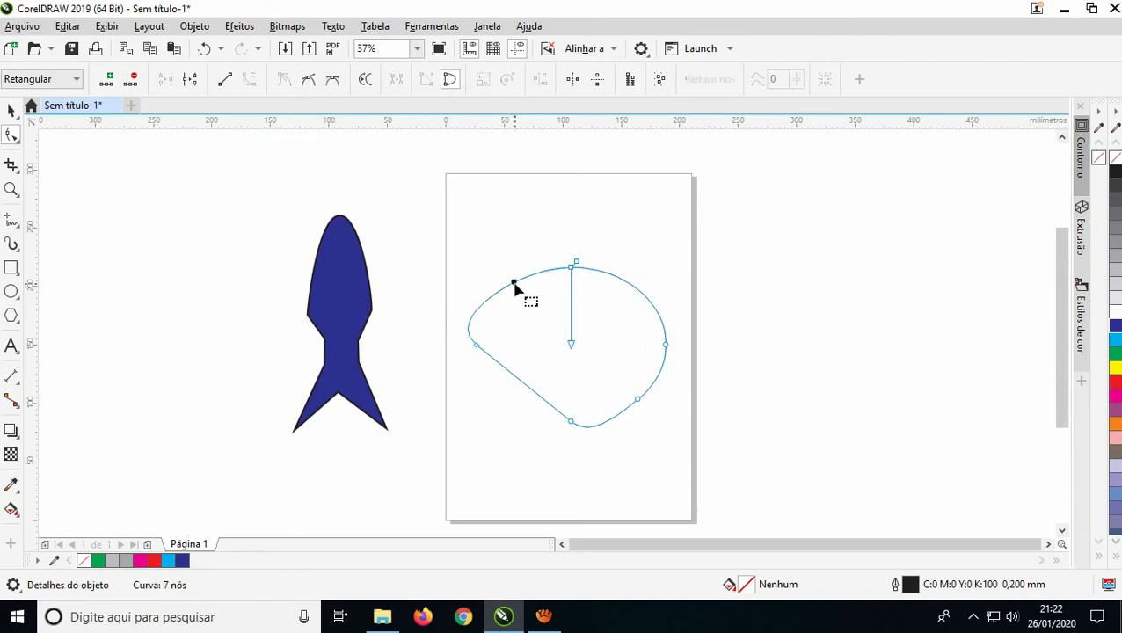
{"action": "left_click", "coordinate": [226, 79]}
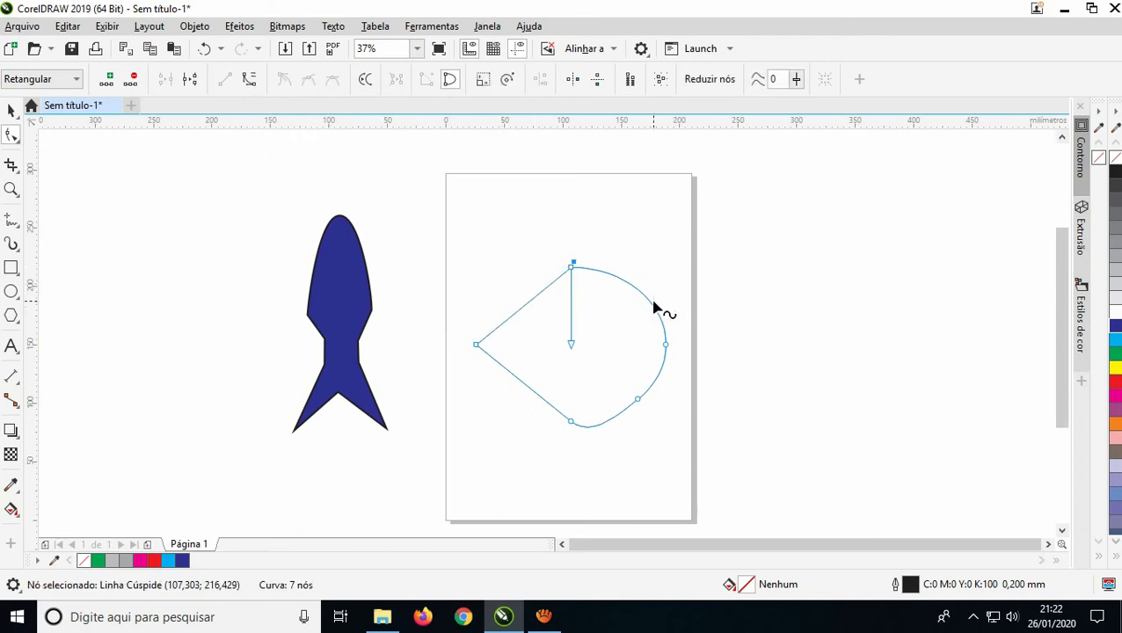
{"action": "left_click", "coordinate": [652, 304]}
{"action": "left_click", "coordinate": [226, 79]}
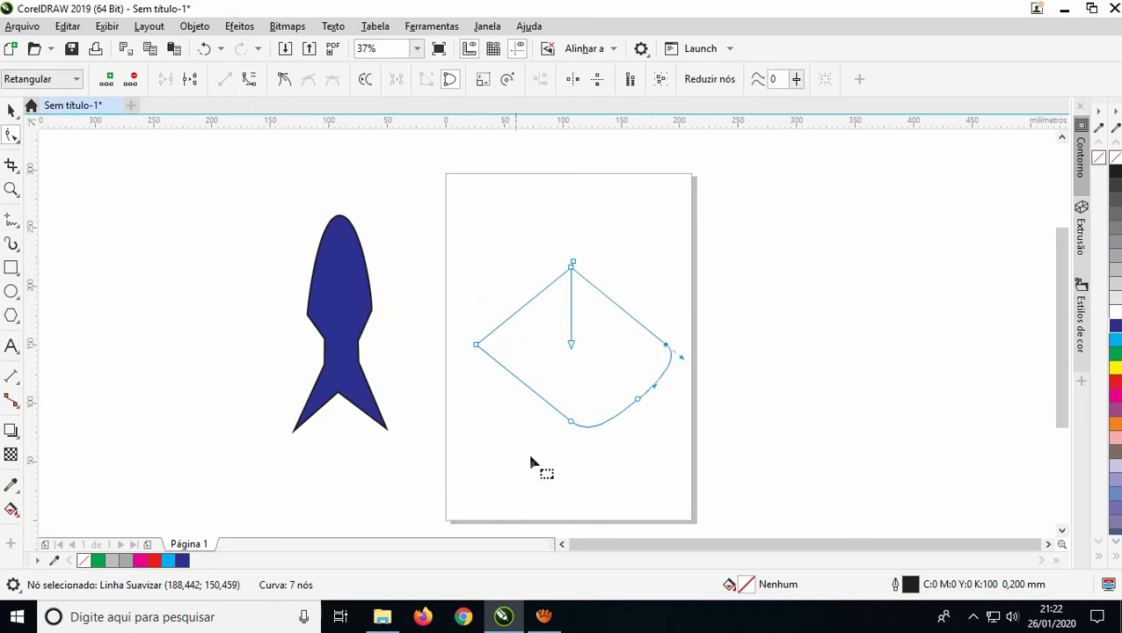
Step: Delete the added lower-right node and adjust the bulge of the remaining curved segment
{"action": "mouse_move", "coordinate": [643, 398]}
{"action": "left_mouse_down"}
{"action": "mouse_move", "coordinate": [657, 411]}
{"action": "mouse_move", "coordinate": [638, 400]}
{"action": "mouse_move", "coordinate": [645, 412]}
{"action": "left_mouse_up"}
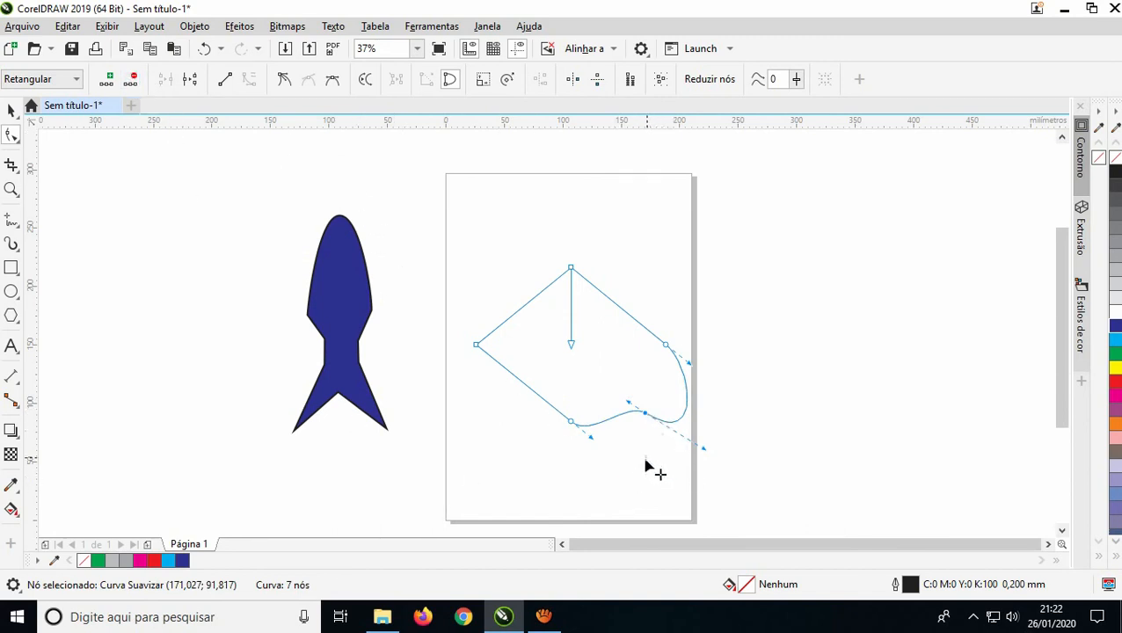
{"action": "key", "text": "Delete"}
{"action": "mouse_move", "coordinate": [658, 426]}
{"action": "left_mouse_down"}
{"action": "mouse_move", "coordinate": [624, 455]}
{"action": "mouse_move", "coordinate": [700, 425]}
{"action": "mouse_move", "coordinate": [666, 446]}
{"action": "mouse_move", "coordinate": [691, 432]}
{"action": "mouse_move", "coordinate": [662, 437]}
{"action": "left_mouse_up"}
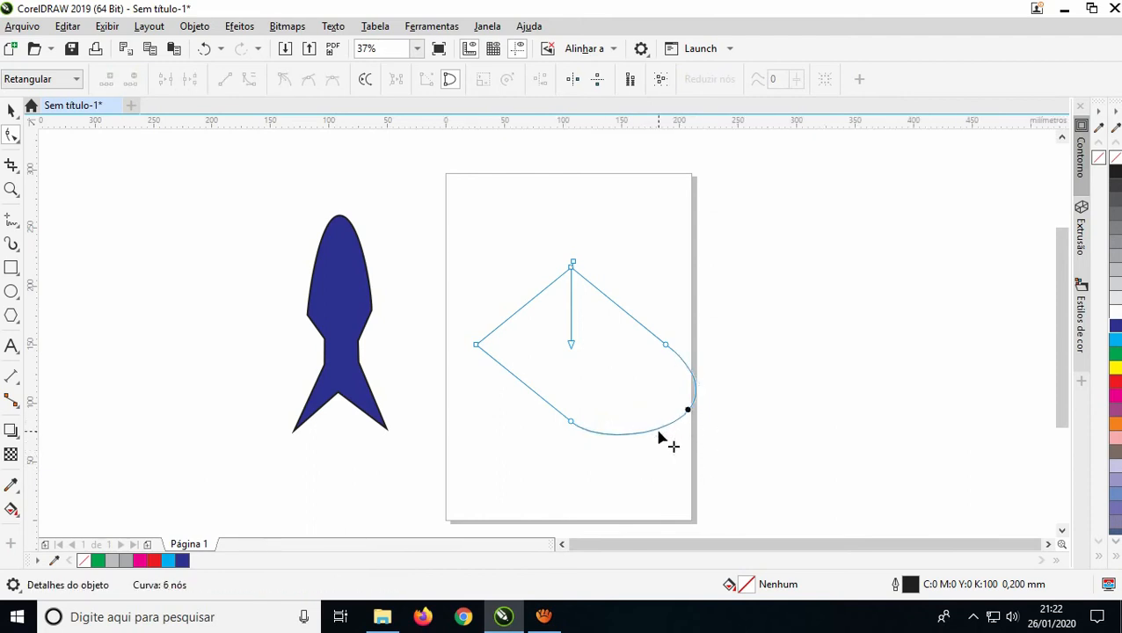
{"action": "left_click_drag", "start_coordinate": [689, 415], "coordinate": [624, 437]}
{"action": "left_click_drag", "start_coordinate": [620, 401], "coordinate": [619, 402]}
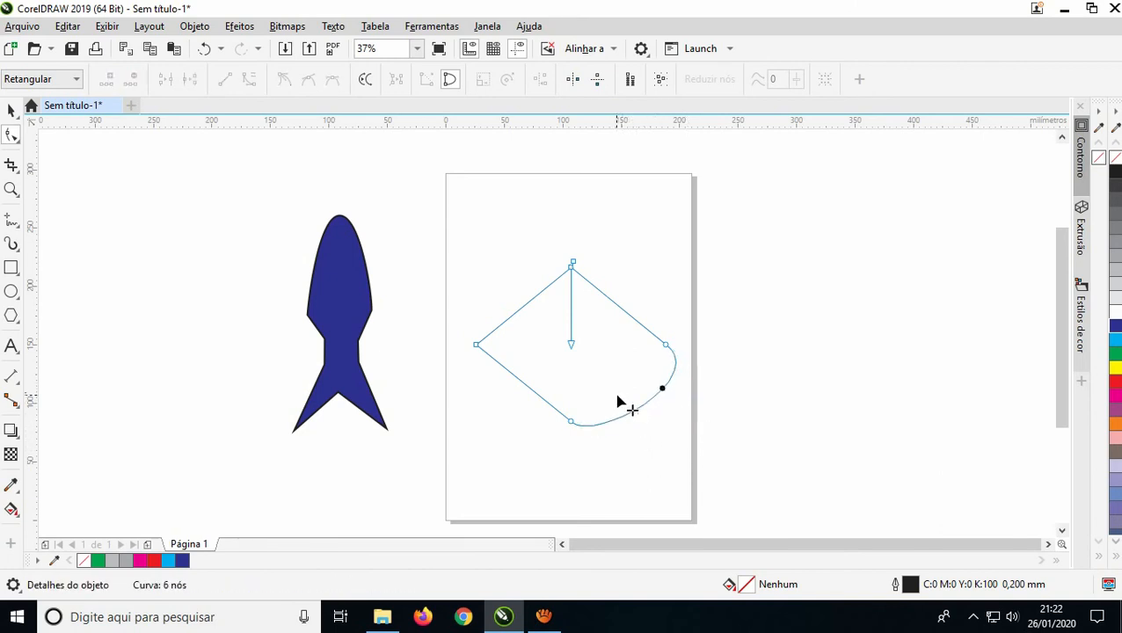
{"action": "left_click", "coordinate": [648, 404]}
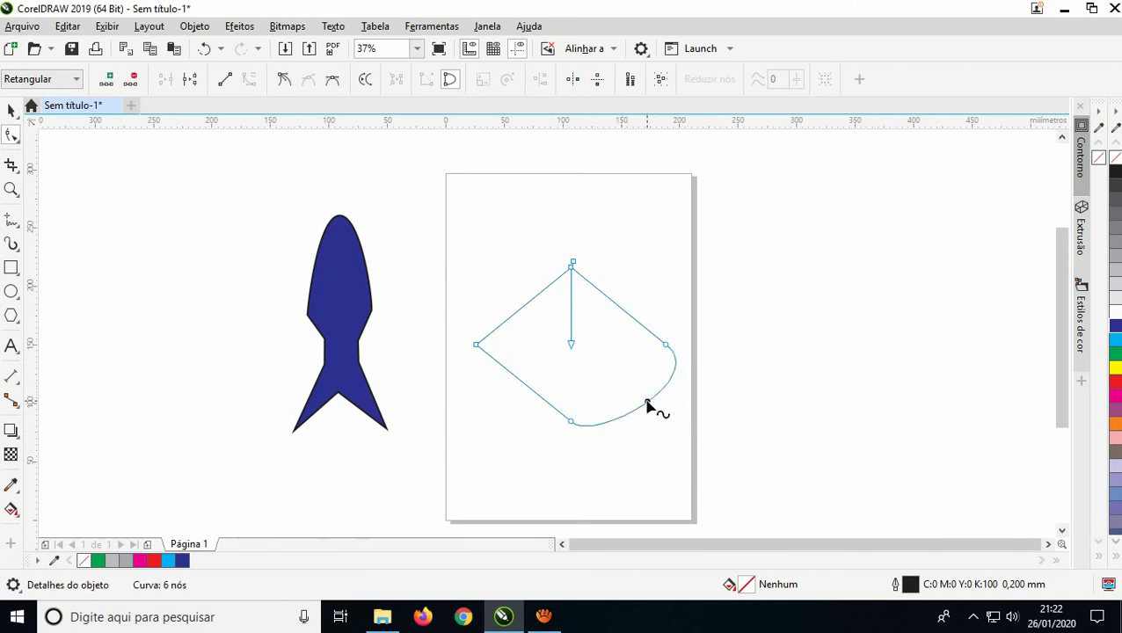
Step: Move the right node inward to about X 174, Y 163 mm and lengthen the curve's control handles into a rounded end
{"action": "left_click_drag", "start_coordinate": [668, 348], "coordinate": [651, 331]}
{"action": "left_click_drag", "start_coordinate": [596, 444], "coordinate": [649, 484]}
{"action": "left_click_drag", "start_coordinate": [691, 362], "coordinate": [741, 402]}
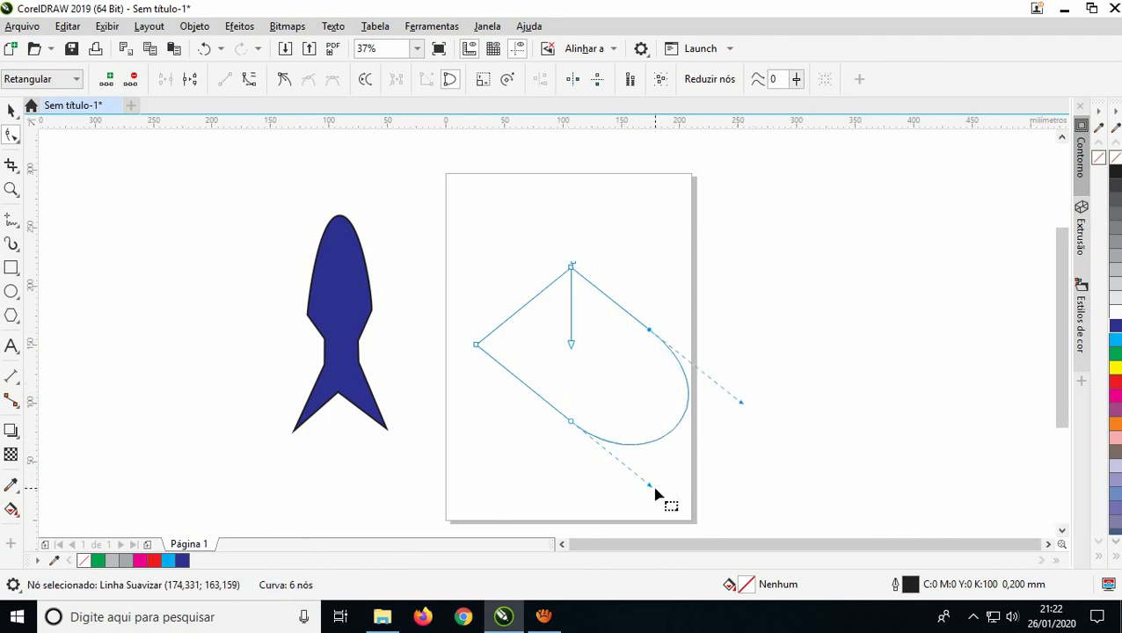
{"action": "left_click_drag", "start_coordinate": [651, 486], "coordinate": [676, 508]}
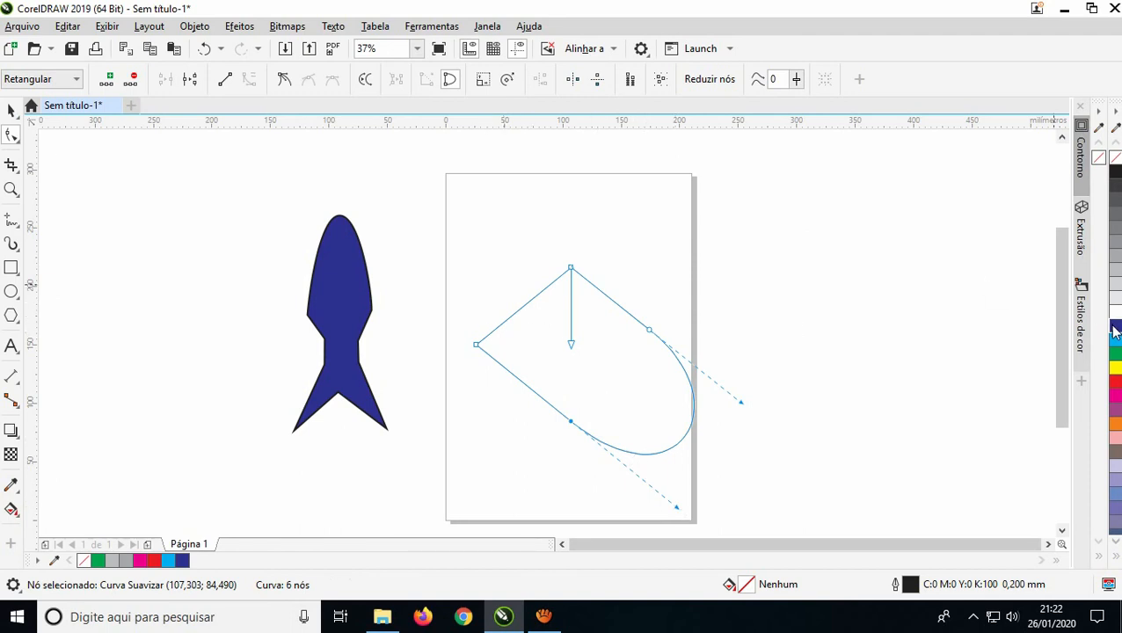
Step: Fill the shape with dark blue (C100 M100) and rotate it to about 311° so its rounded end faces down
{"action": "left_click", "coordinate": [1114, 327]}
{"action": "left_click", "coordinate": [11, 110]}
{"action": "left_click_drag", "start_coordinate": [552, 340], "coordinate": [518, 296]}
{"action": "left_click", "coordinate": [534, 330]}
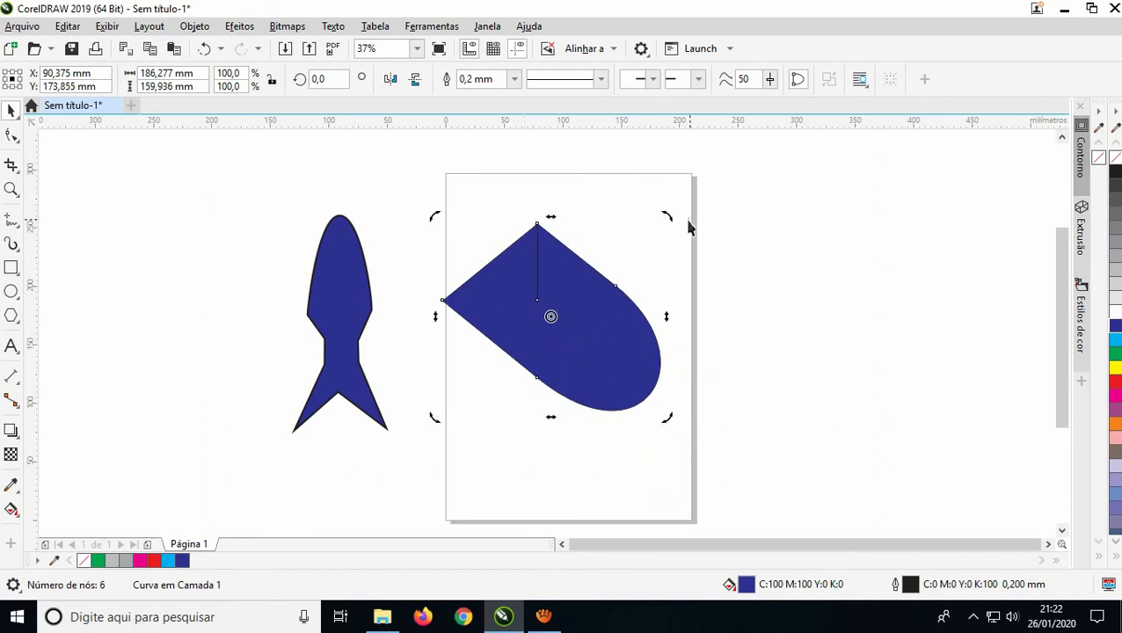
{"action": "left_click_drag", "start_coordinate": [670, 223], "coordinate": [738, 343]}
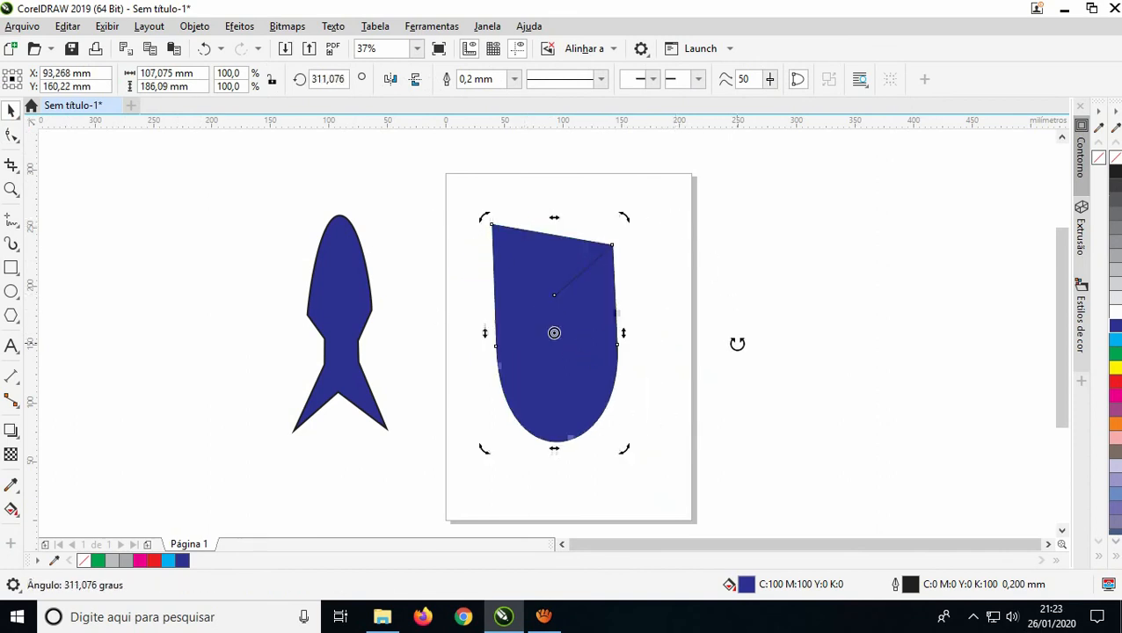
Step: Lower the upper-left corner node to level the top edge and move the shape to about X 107, Y 158 mm
{"action": "left_click", "coordinate": [11, 136]}
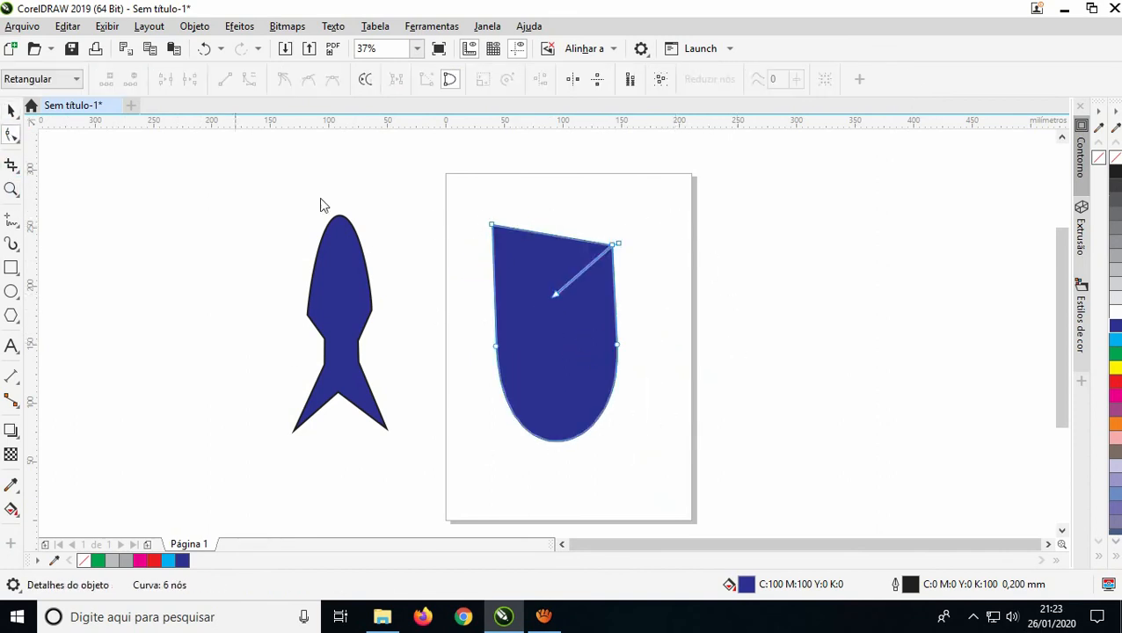
{"action": "left_click_drag", "start_coordinate": [498, 235], "coordinate": [500, 254]}
{"action": "left_click", "coordinate": [9, 112]}
{"action": "left_click", "coordinate": [170, 286]}
{"action": "left_click_drag", "start_coordinate": [536, 355], "coordinate": [561, 337]}
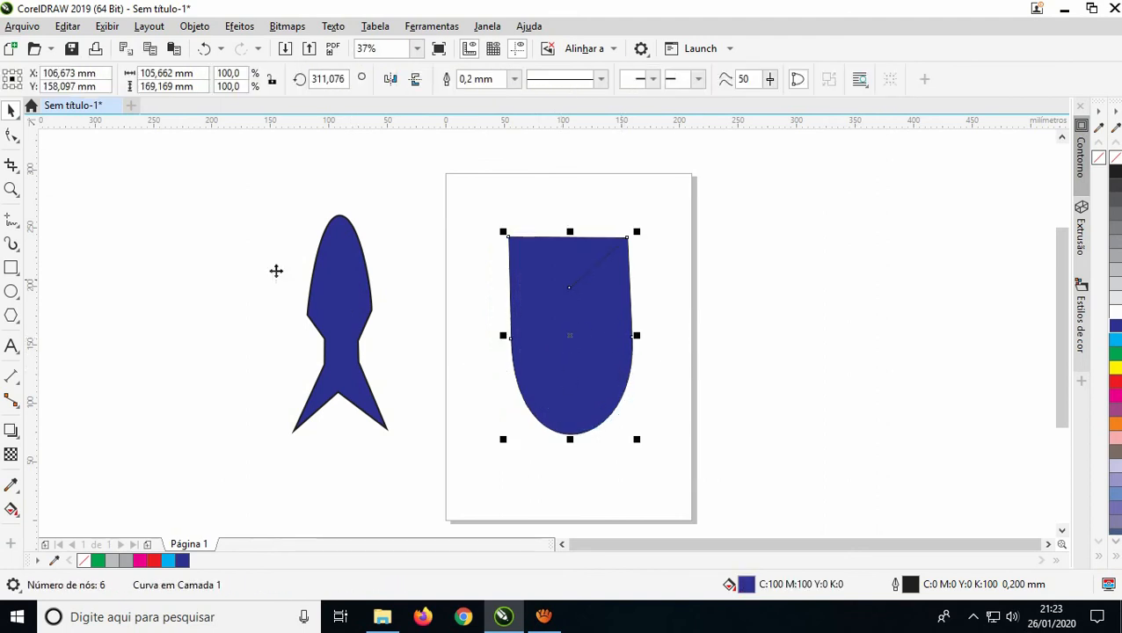
Step: Move the left side node out to about X 52 mm and the right side node in to about X 157 mm
{"action": "left_click", "coordinate": [11, 135]}
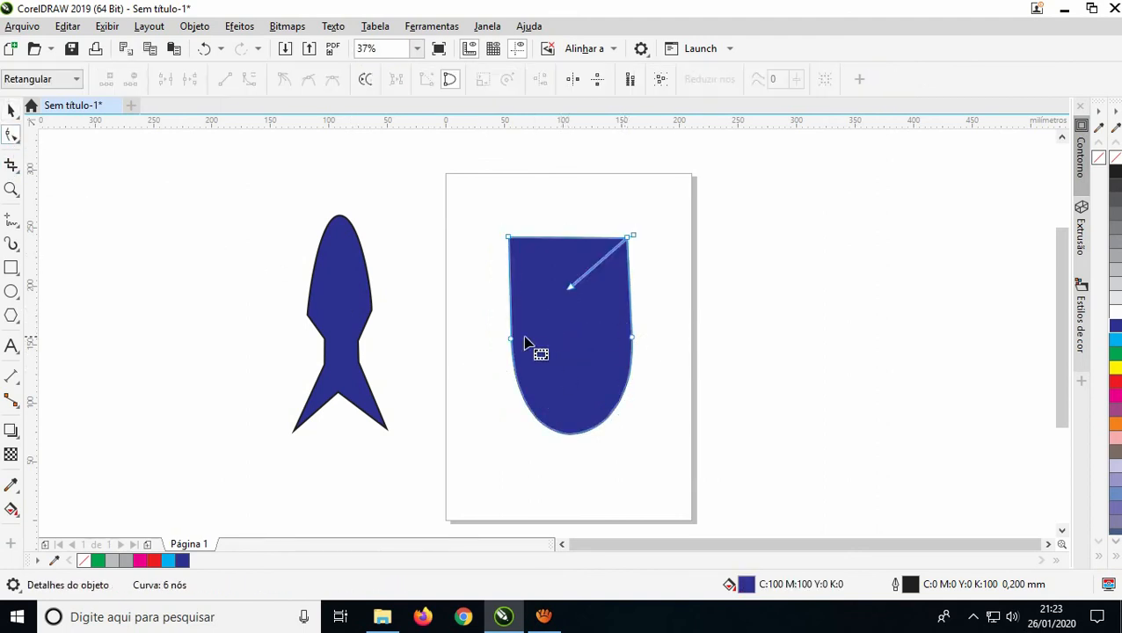
{"action": "left_click_drag", "start_coordinate": [511, 340], "coordinate": [519, 358]}
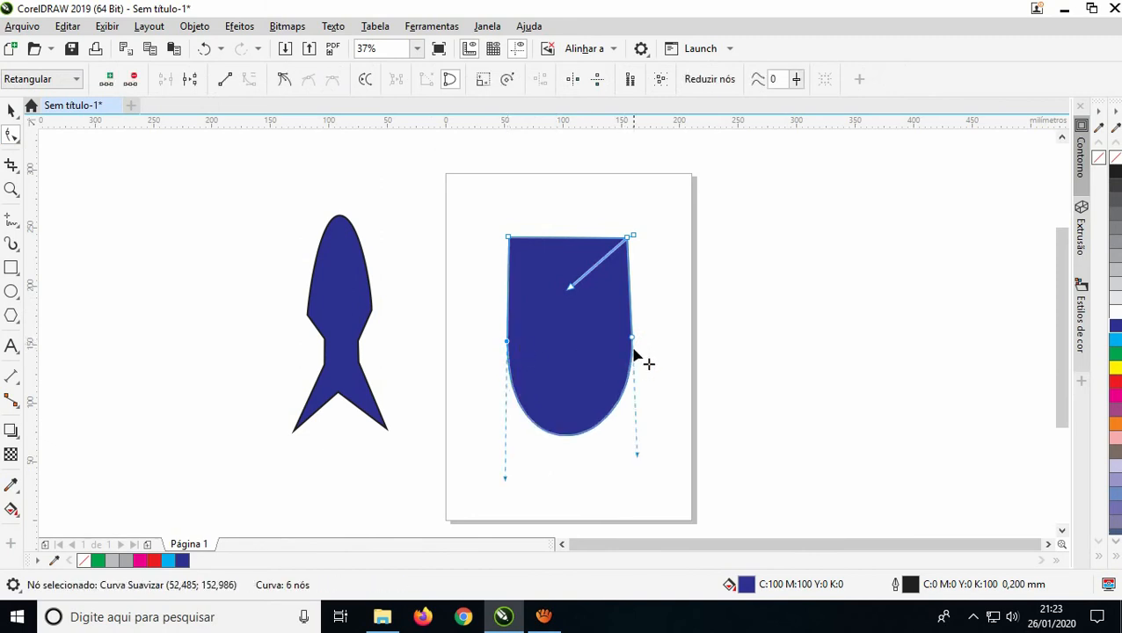
{"action": "left_click_drag", "start_coordinate": [631, 341], "coordinate": [629, 342]}
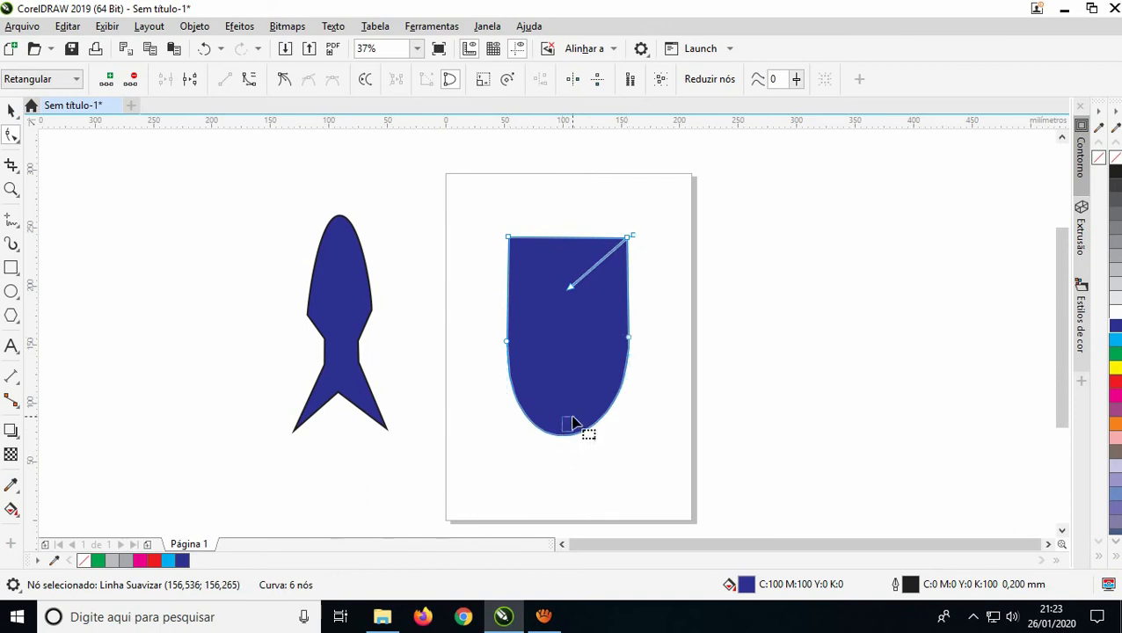
Step: Pull the shape's bottom curve upward to make a shorter, rounder base
{"action": "left_click", "coordinate": [547, 449]}
{"action": "left_click", "coordinate": [554, 434]}
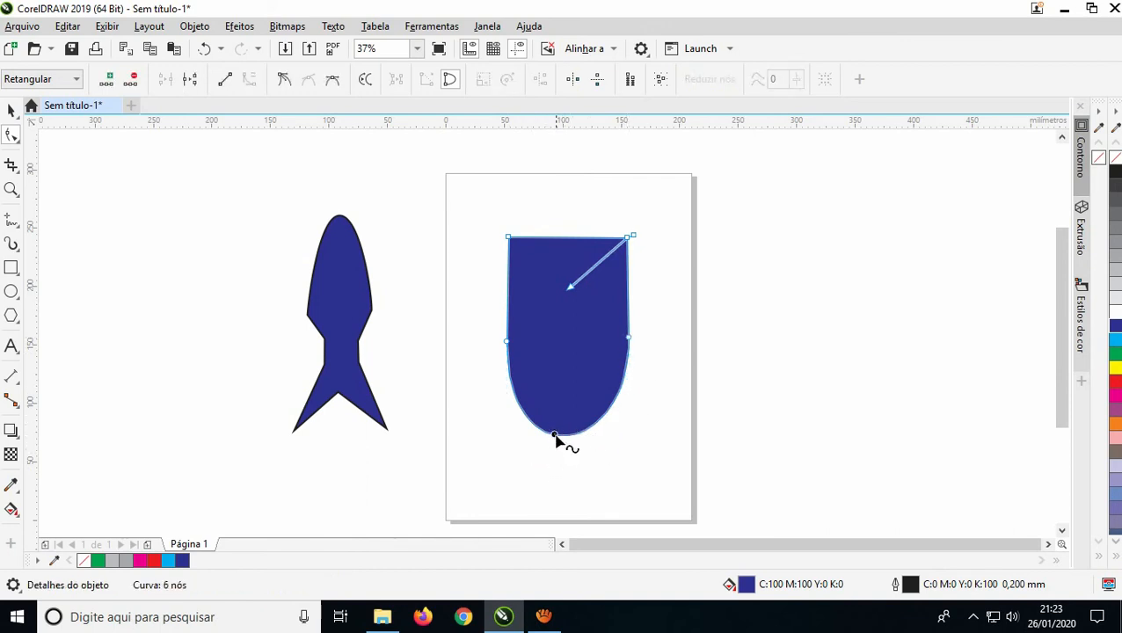
{"action": "mouse_move", "coordinate": [566, 438]}
{"action": "left_mouse_down"}
{"action": "mouse_move", "coordinate": [576, 422]}
{"action": "mouse_move", "coordinate": [583, 427]}
{"action": "left_mouse_up"}
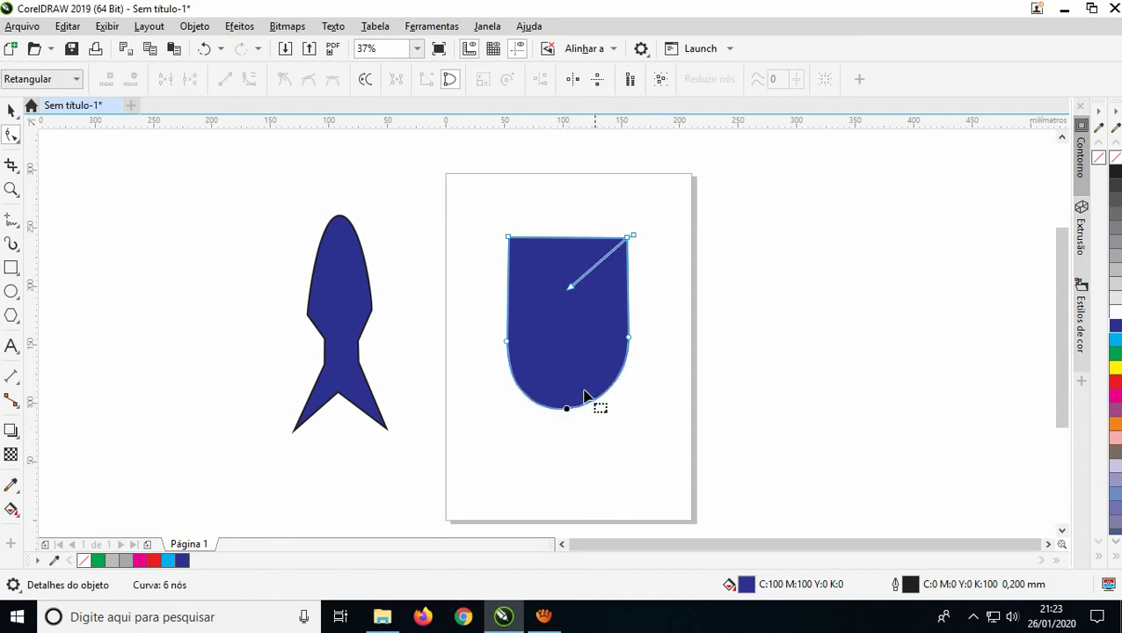
{"action": "left_click", "coordinate": [588, 416]}
{"action": "left_click", "coordinate": [553, 411]}
{"action": "left_click", "coordinate": [553, 410]}
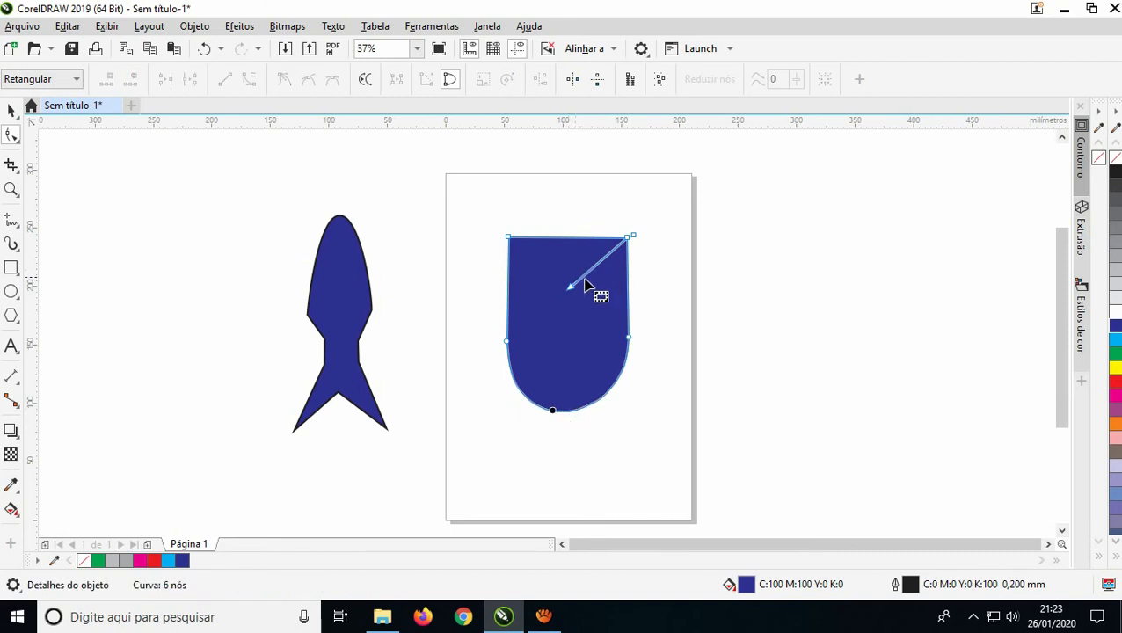
Step: Collapse the inner line into the upper-right corner and align the left side's nodes at about X 50 to 51 mm
{"action": "left_click_drag", "start_coordinate": [569, 289], "coordinate": [627, 252]}
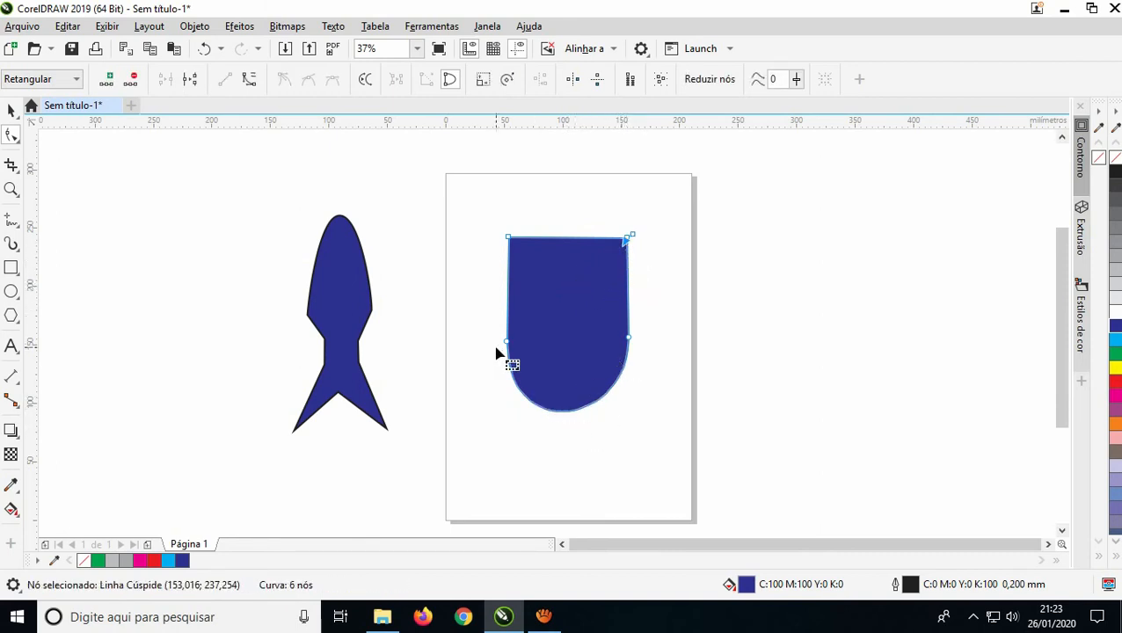
{"action": "left_click_drag", "start_coordinate": [508, 348], "coordinate": [506, 347]}
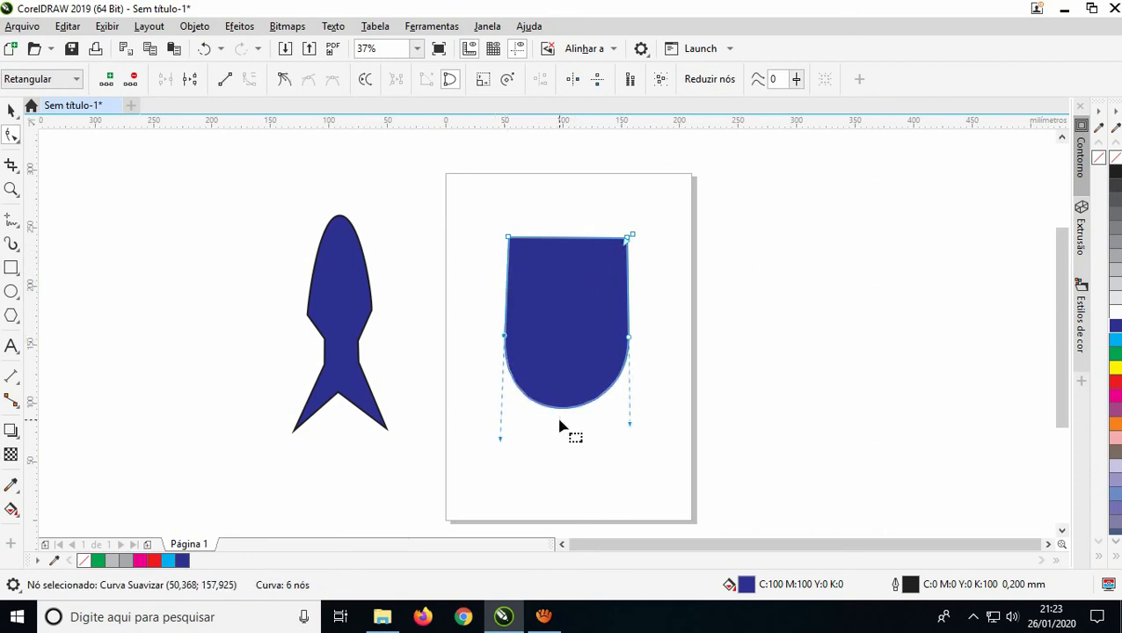
{"action": "left_click_drag", "start_coordinate": [508, 240], "coordinate": [506, 243]}
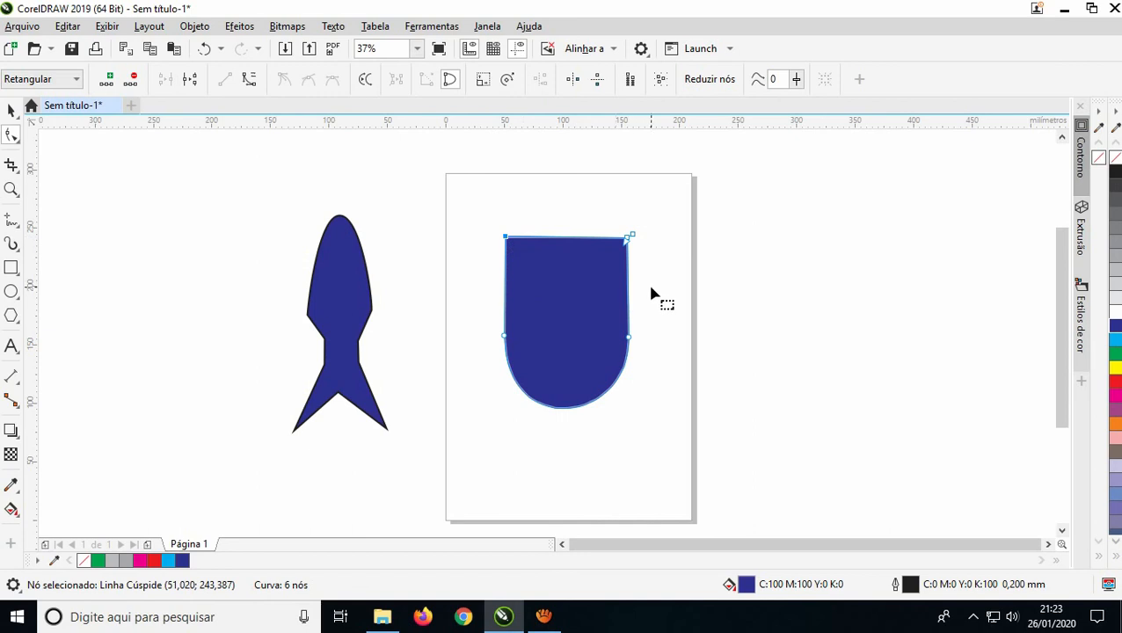
{"action": "left_click", "coordinate": [627, 238]}
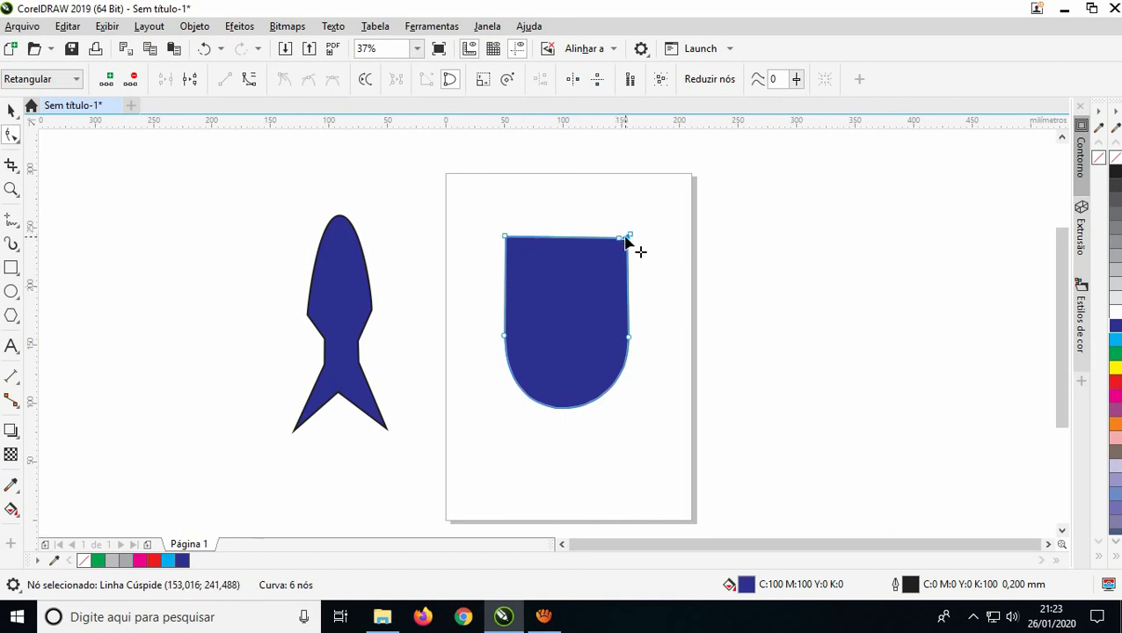
Step: Fill the cup shape with red (M100 Y100), place the blue fish-like shape beneath it as a stem, and select both
{"action": "left_click", "coordinate": [1114, 380]}
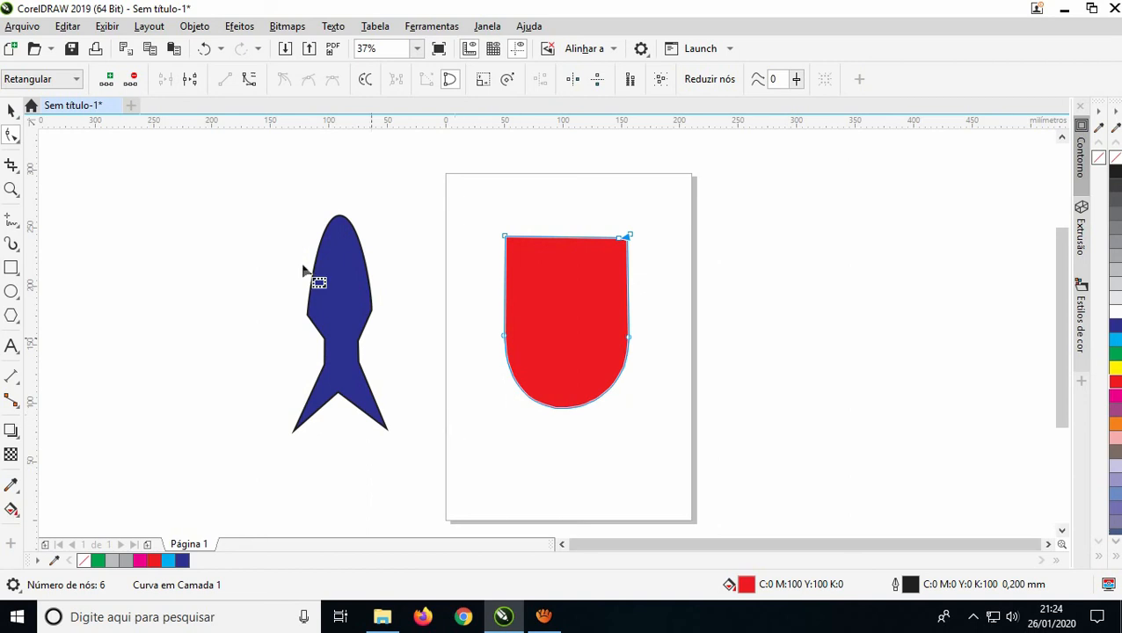
{"action": "left_click", "coordinate": [343, 376]}
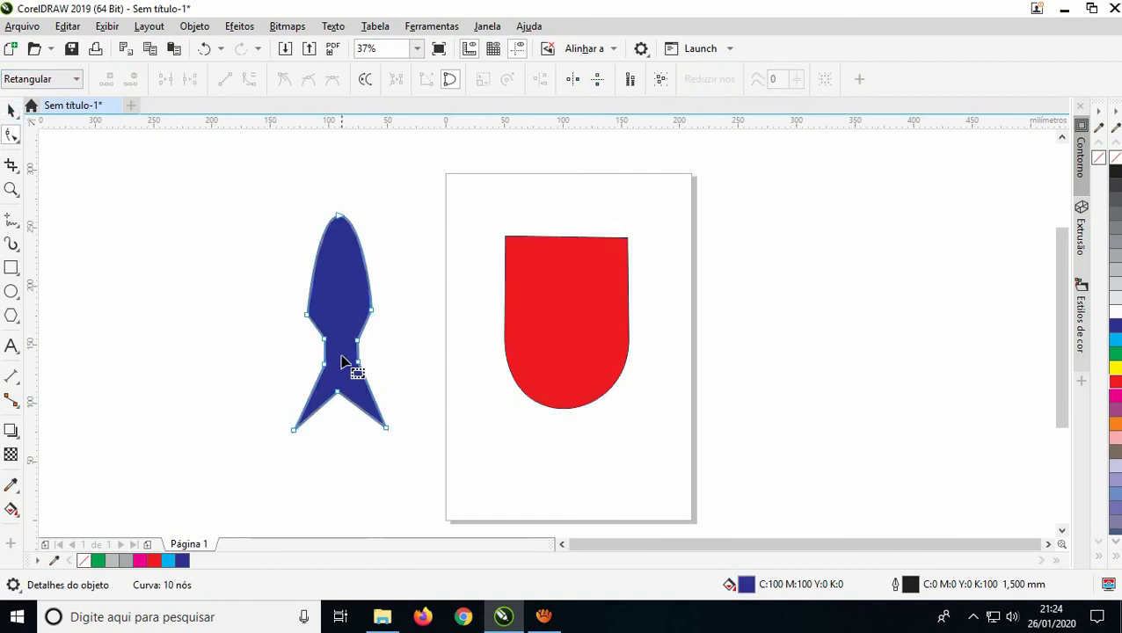
{"action": "left_click", "coordinate": [12, 109]}
{"action": "left_click_drag", "start_coordinate": [343, 338], "coordinate": [569, 465]}
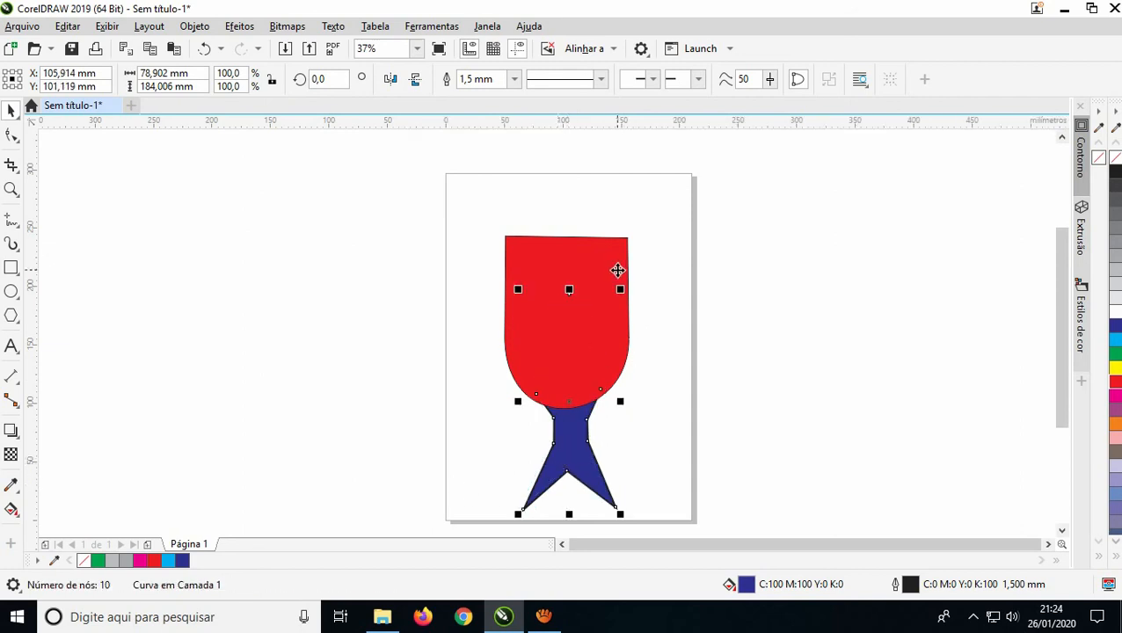
{"action": "left_click", "coordinate": [614, 268], "text": "shift"}
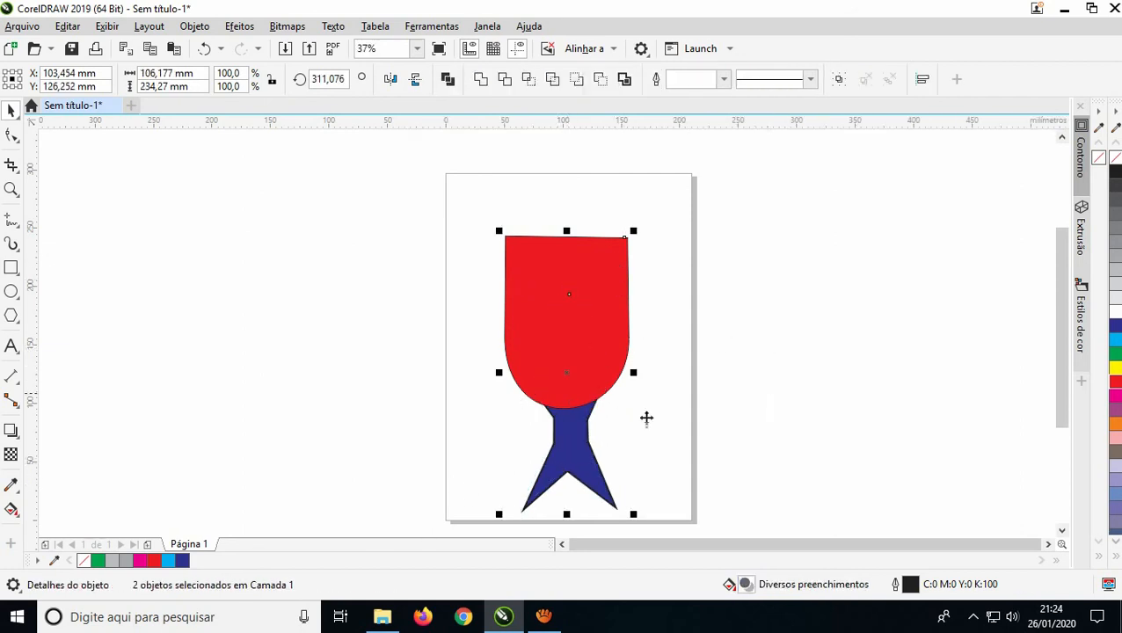
Step: Weld the red cup and blue stem into one shape and centre it at about X 83 mm, Y 146 mm
{"action": "left_click", "coordinate": [481, 80]}
{"action": "left_click_drag", "start_coordinate": [567, 384], "coordinate": [564, 339]}
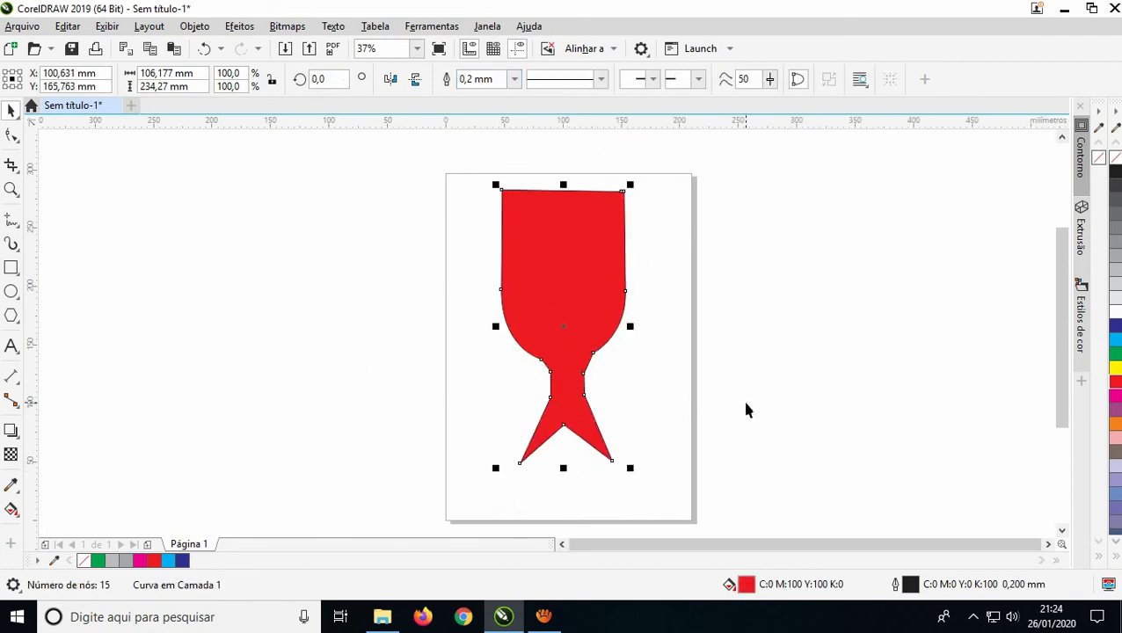
{"action": "left_click_drag", "start_coordinate": [579, 419], "coordinate": [559, 443]}
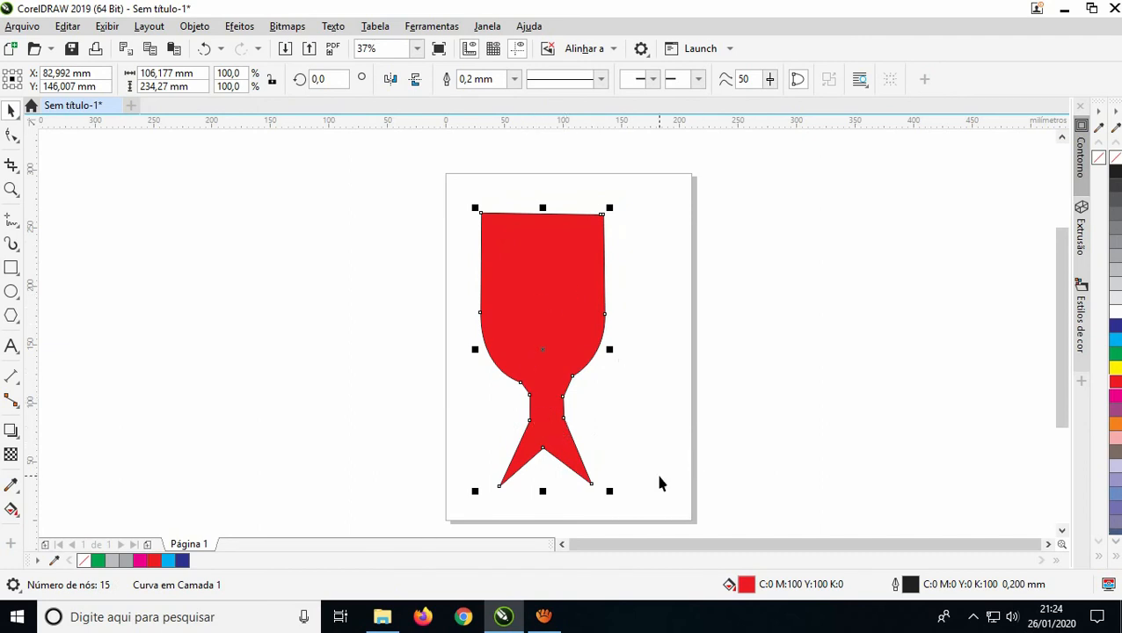
Step: Move the right node where the cup meets the stem to about X 104 mm, Y 118 mm, and deselect the goblet
{"action": "left_click", "coordinate": [11, 136]}
{"action": "left_click_drag", "start_coordinate": [575, 380], "coordinate": [581, 395]}
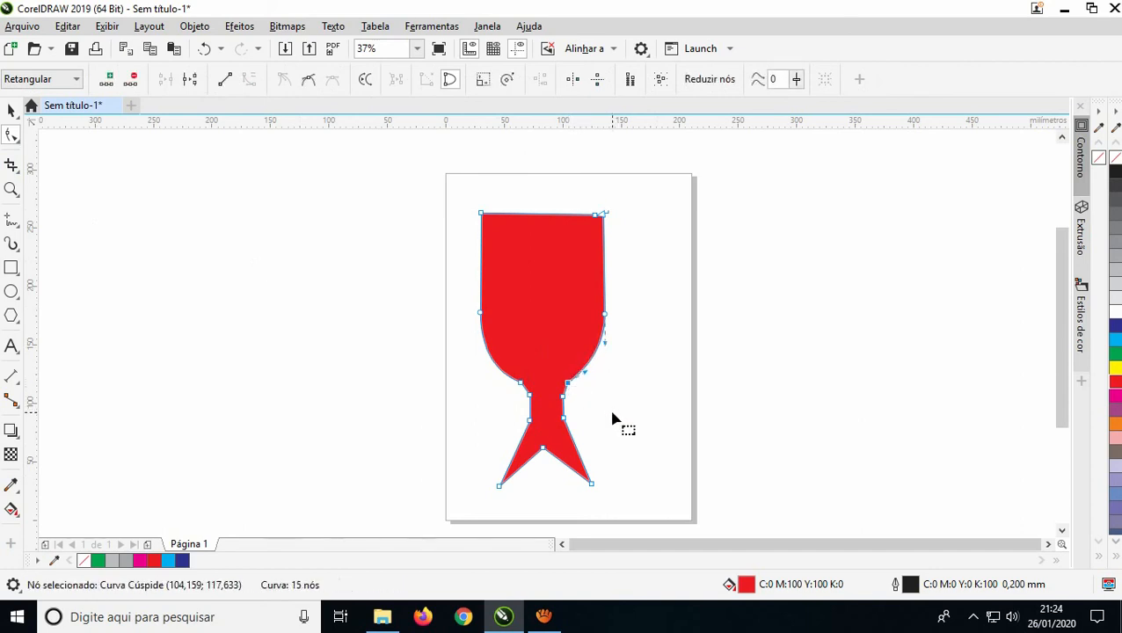
{"action": "left_click", "coordinate": [11, 109]}
{"action": "left_click", "coordinate": [328, 330]}
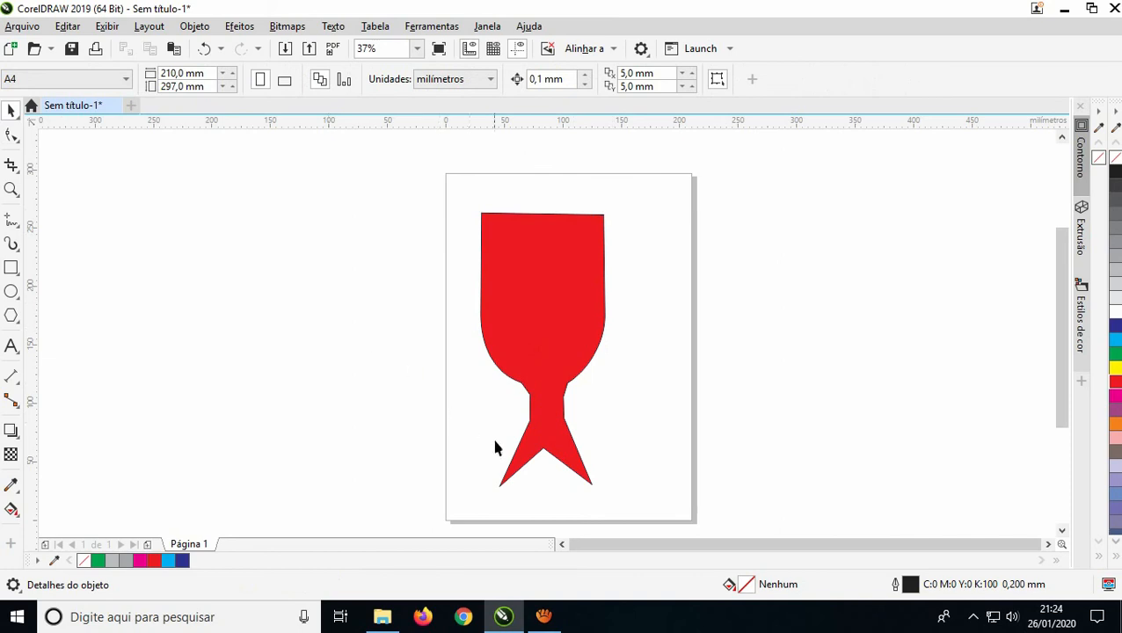
Step: Convert the left edge of the notch under the goblet's base to a curve and bow it upward
{"action": "left_click", "coordinate": [528, 453]}
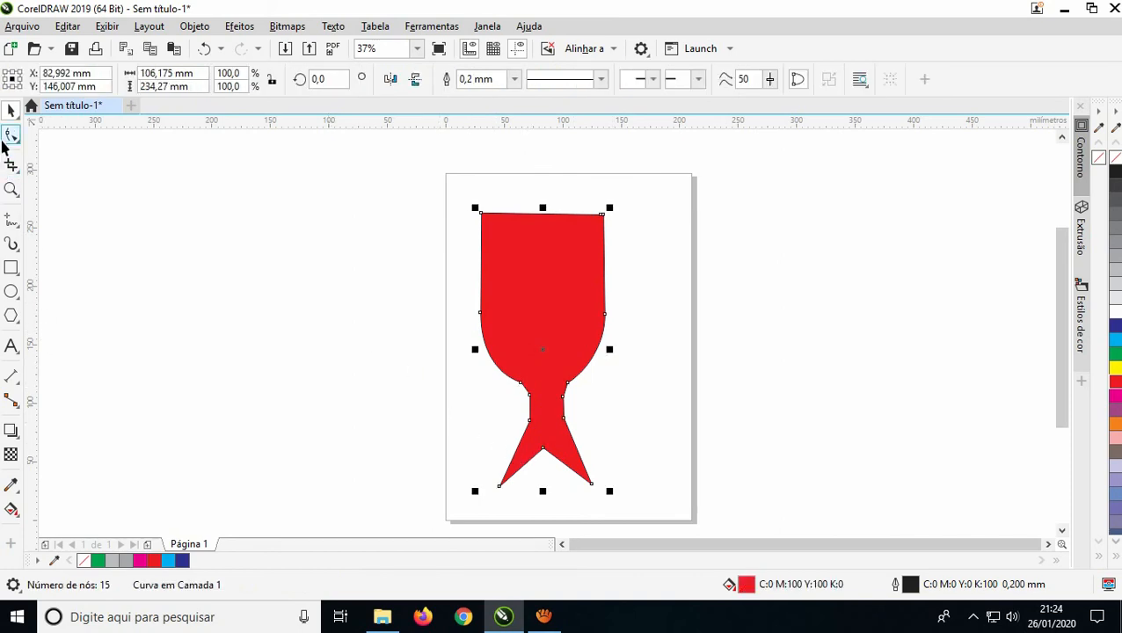
{"action": "left_click", "coordinate": [11, 135]}
{"action": "left_click", "coordinate": [545, 451]}
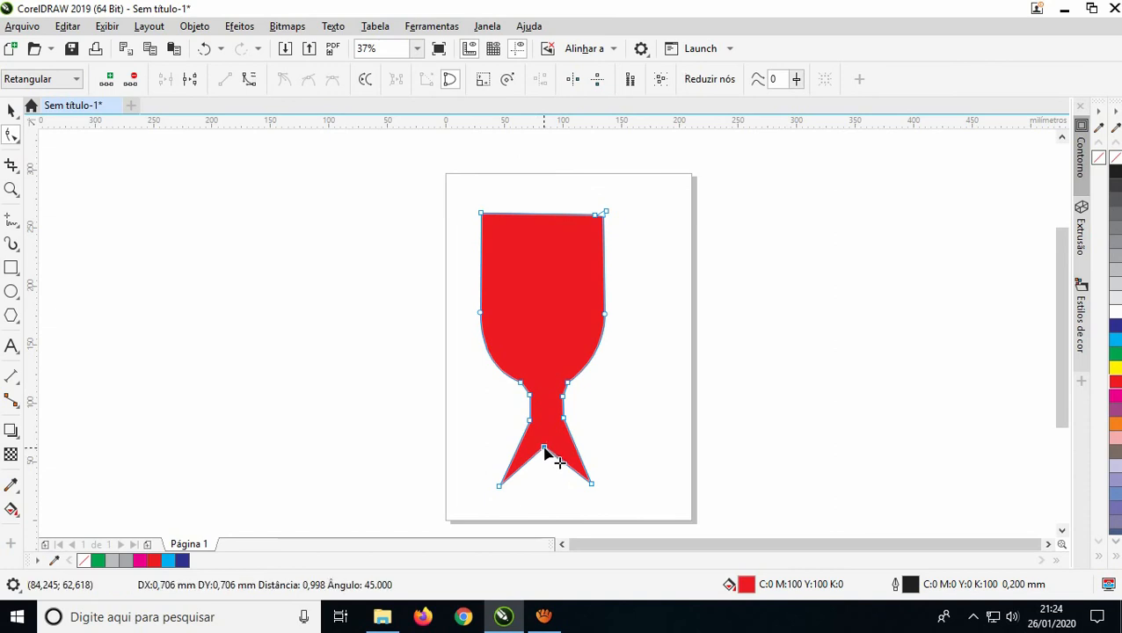
{"action": "left_click", "coordinate": [527, 462]}
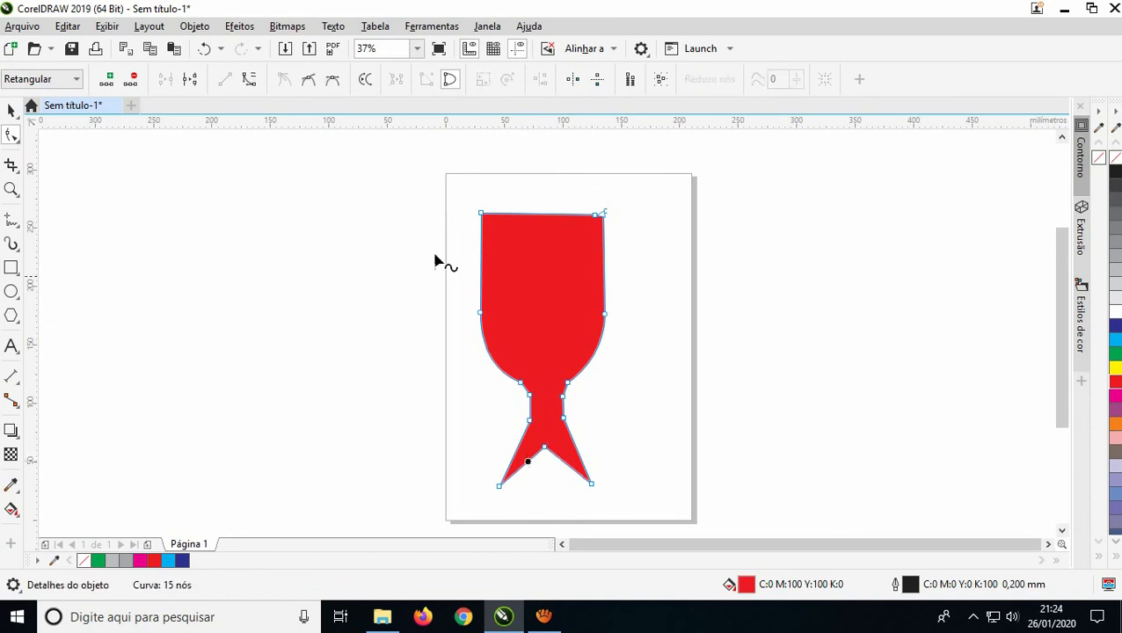
{"action": "left_click", "coordinate": [249, 79]}
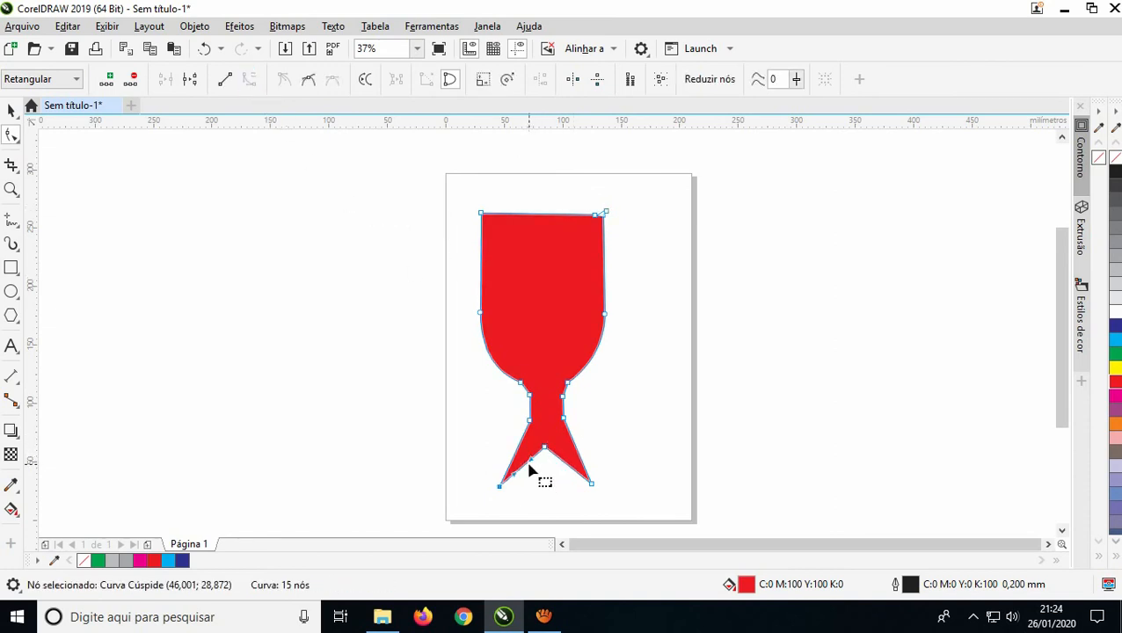
{"action": "left_click_drag", "start_coordinate": [530, 460], "coordinate": [528, 451]}
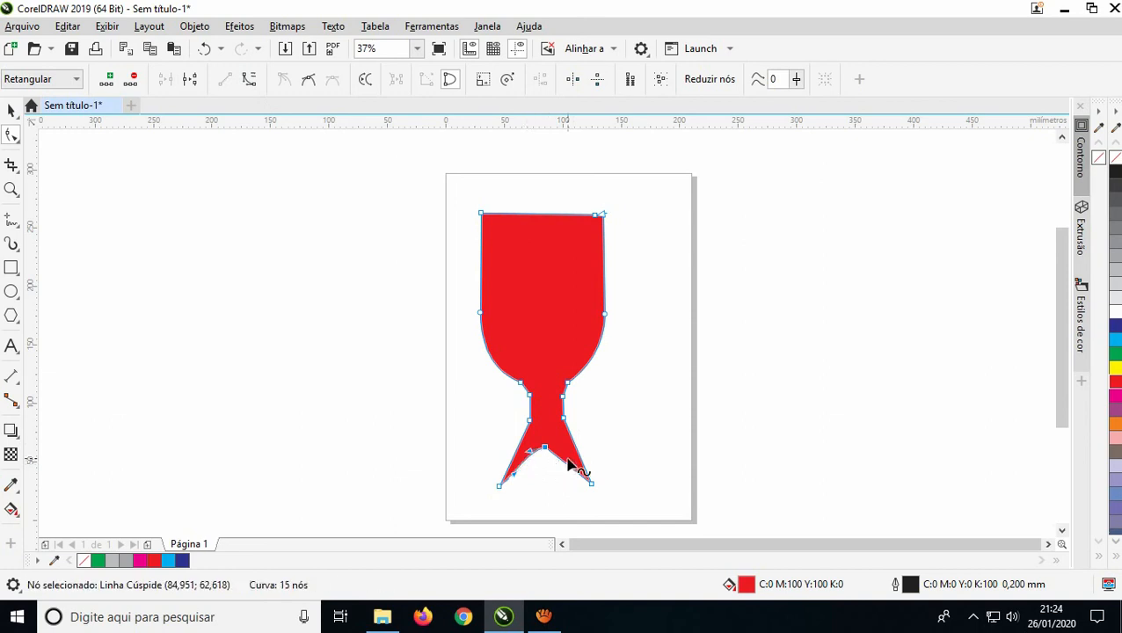
Step: Convert the right edge of the base notch to a curve and bow it upward to form a rounded arch
{"action": "left_click", "coordinate": [565, 468]}
{"action": "left_click", "coordinate": [248, 80]}
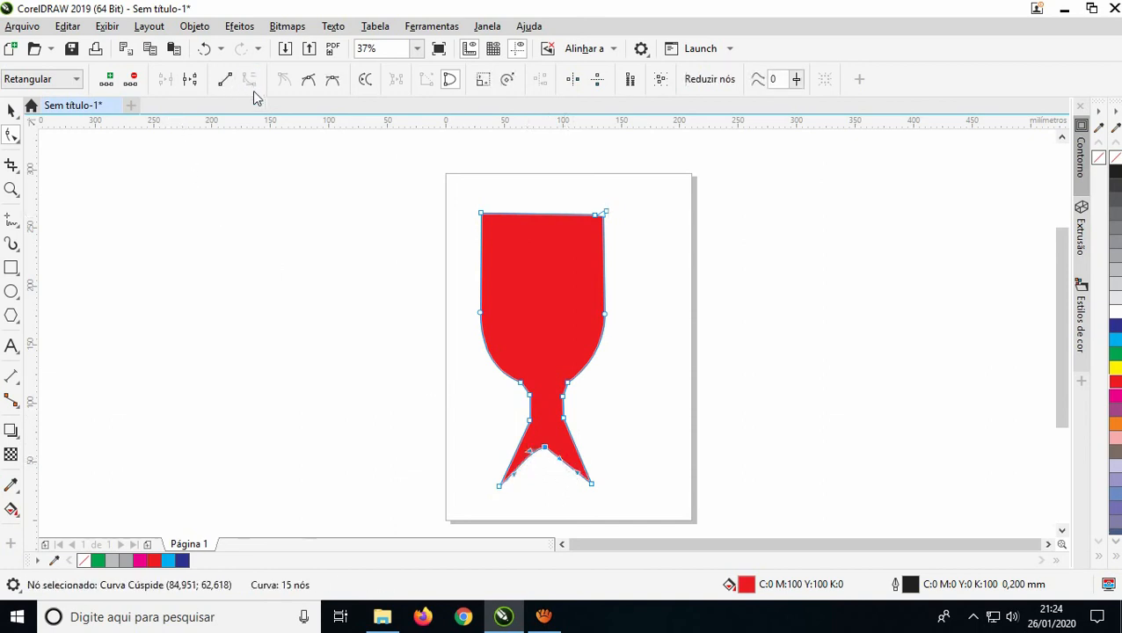
{"action": "left_click_drag", "start_coordinate": [564, 459], "coordinate": [557, 448]}
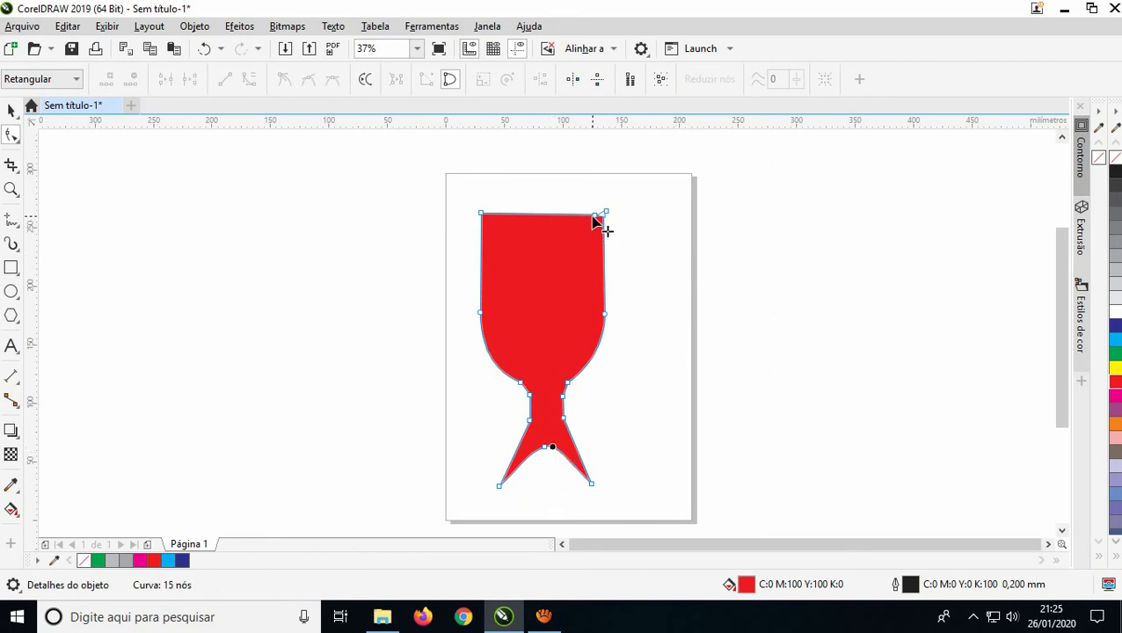
Step: Move the cup's upper-right corner node out to about X 139 mm, Y 266 mm
{"action": "left_click_drag", "start_coordinate": [597, 216], "coordinate": [620, 237]}
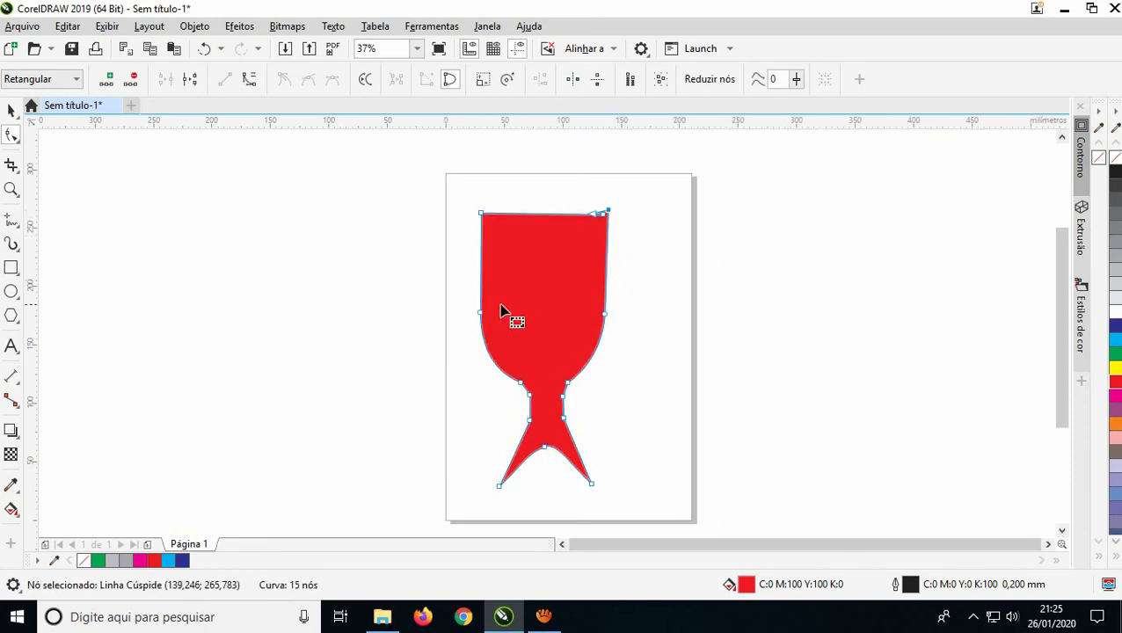